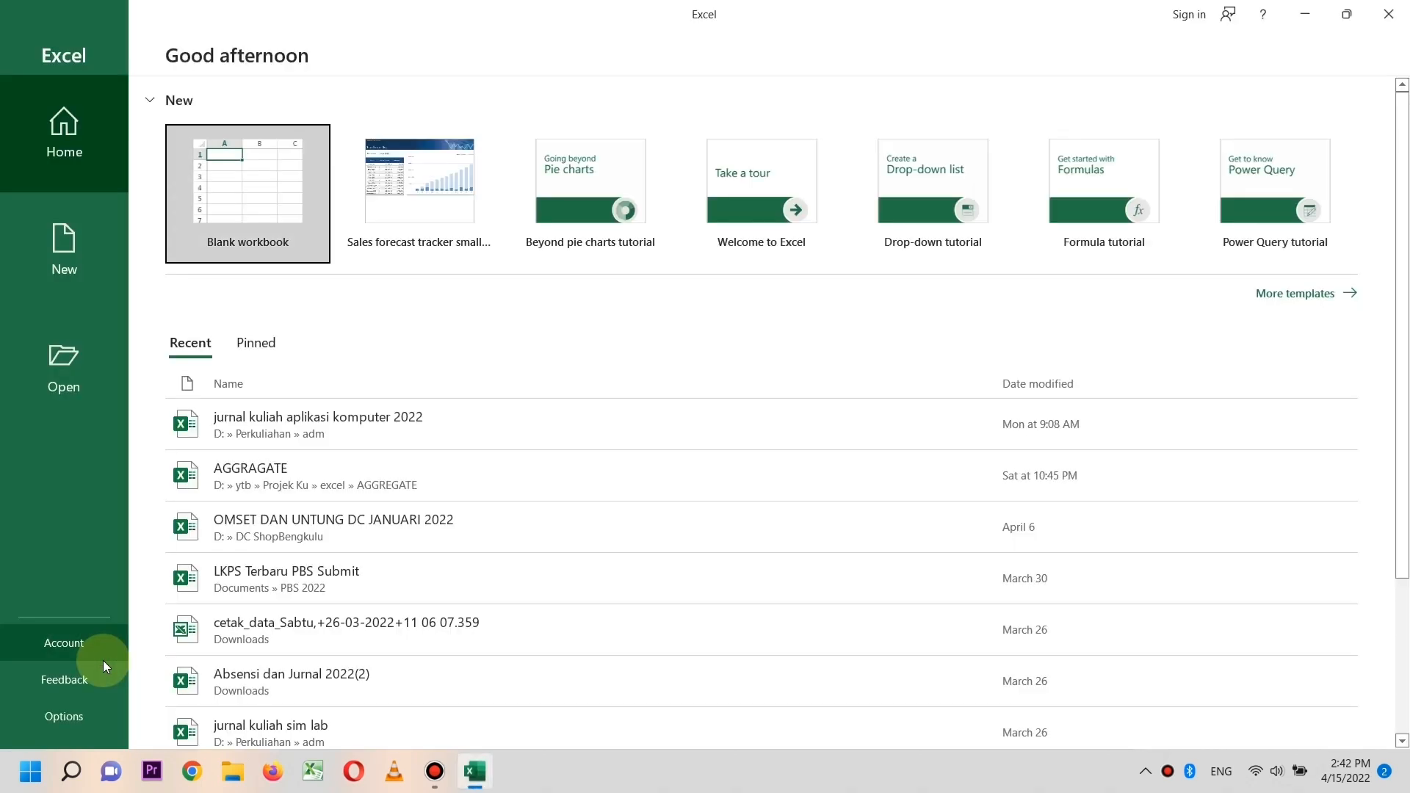
# Create a blank workbook and close document recovery, removing the recovered files.
pyautogui.click(253, 220)
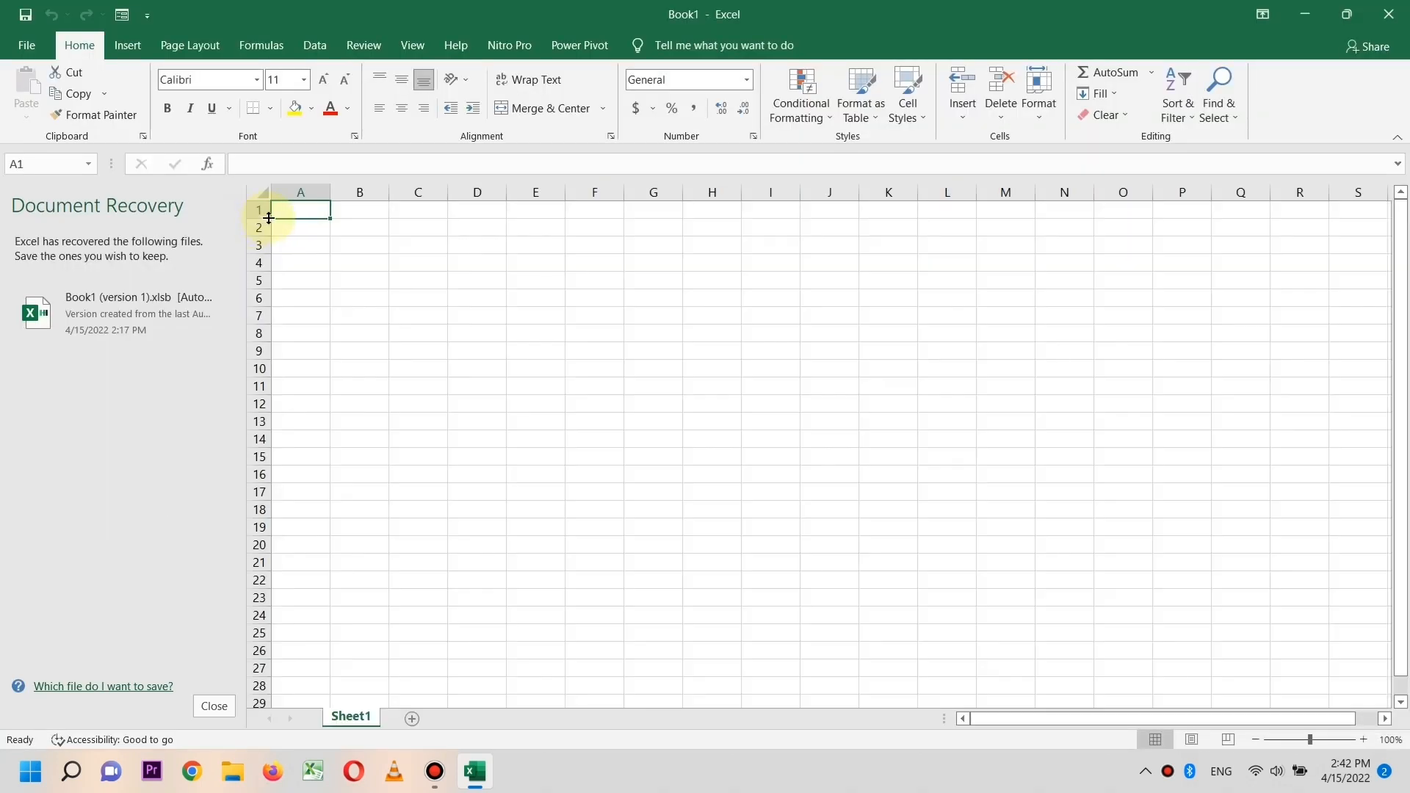
pyautogui.click(214, 706)
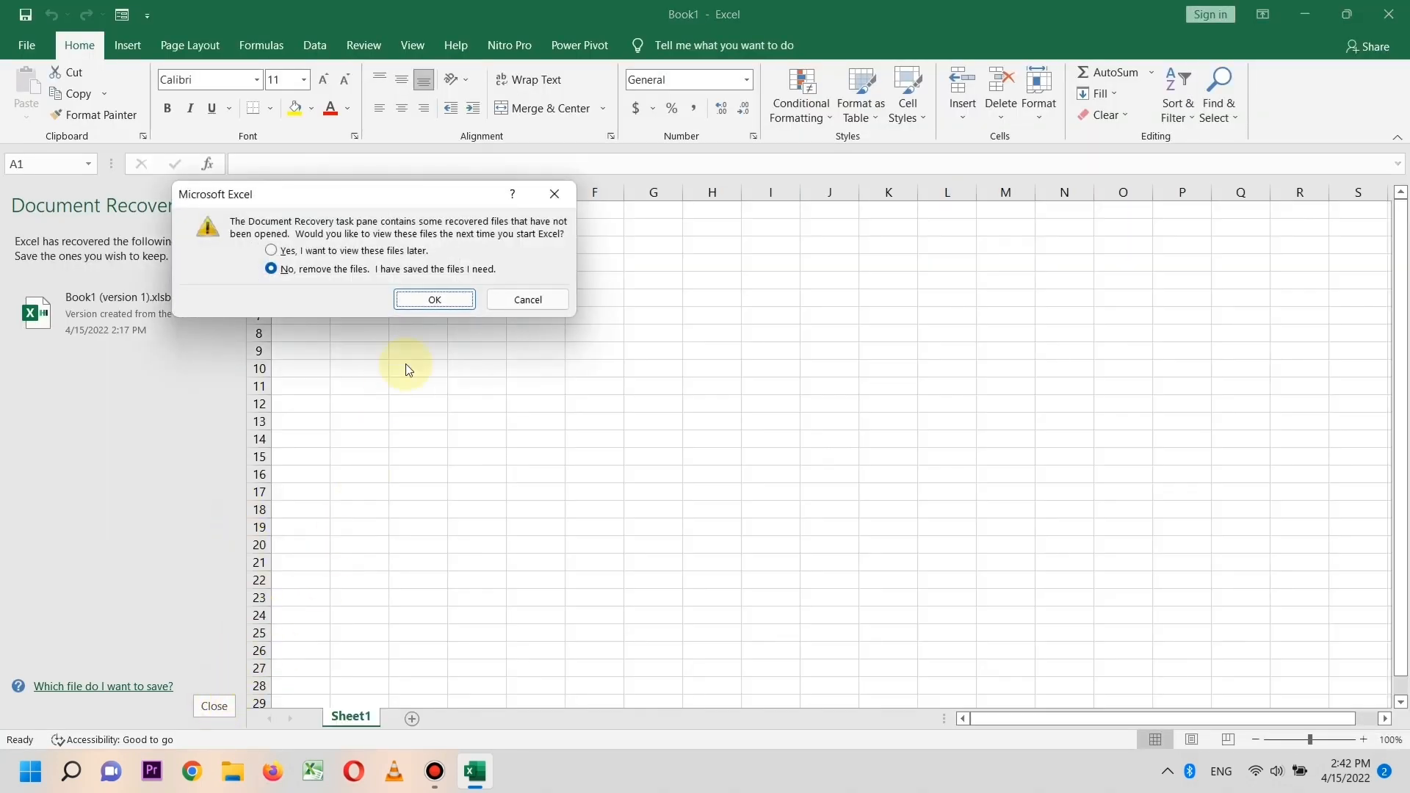
pyautogui.click(454, 296)
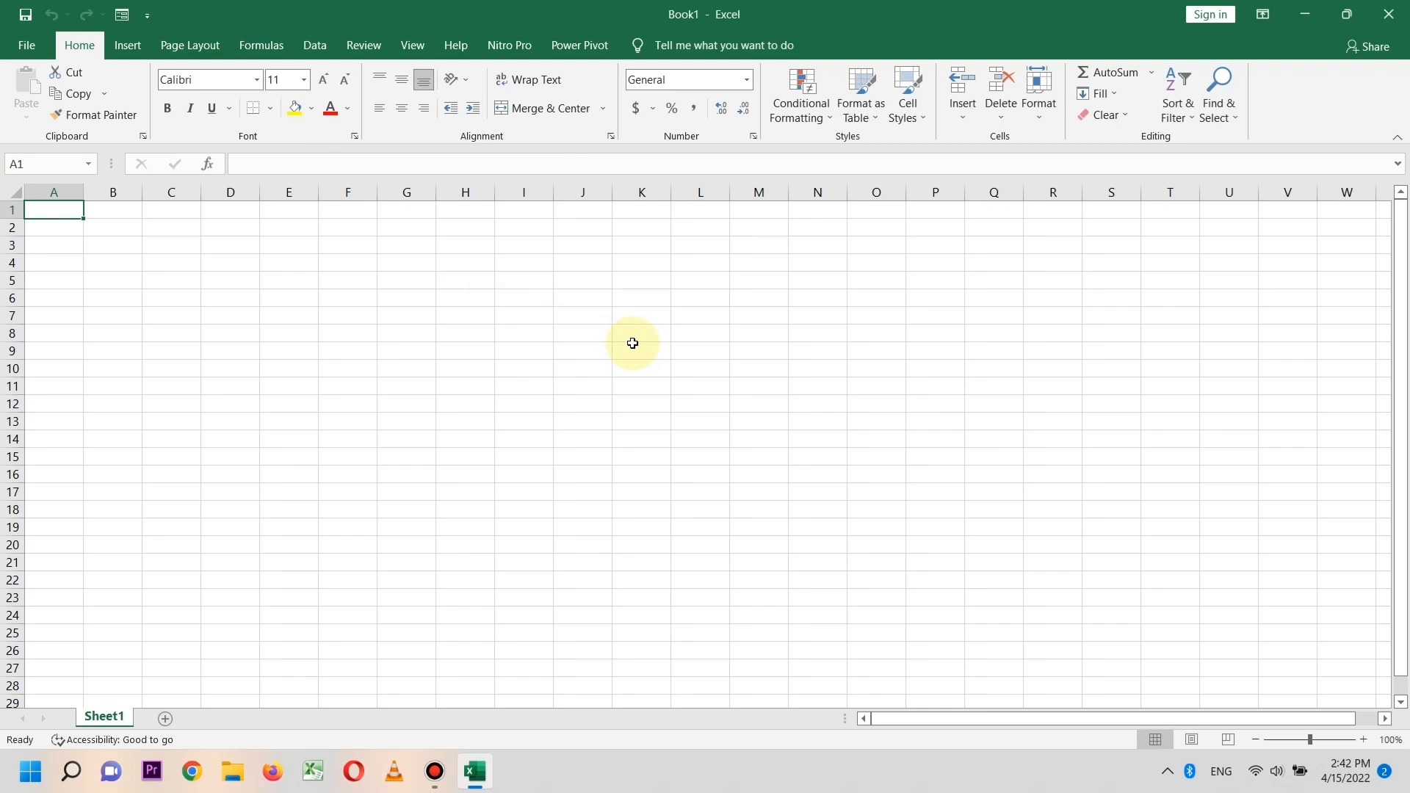
# Zoom the worksheet in to 190%.
pyautogui.scroll(4, 633, 353)
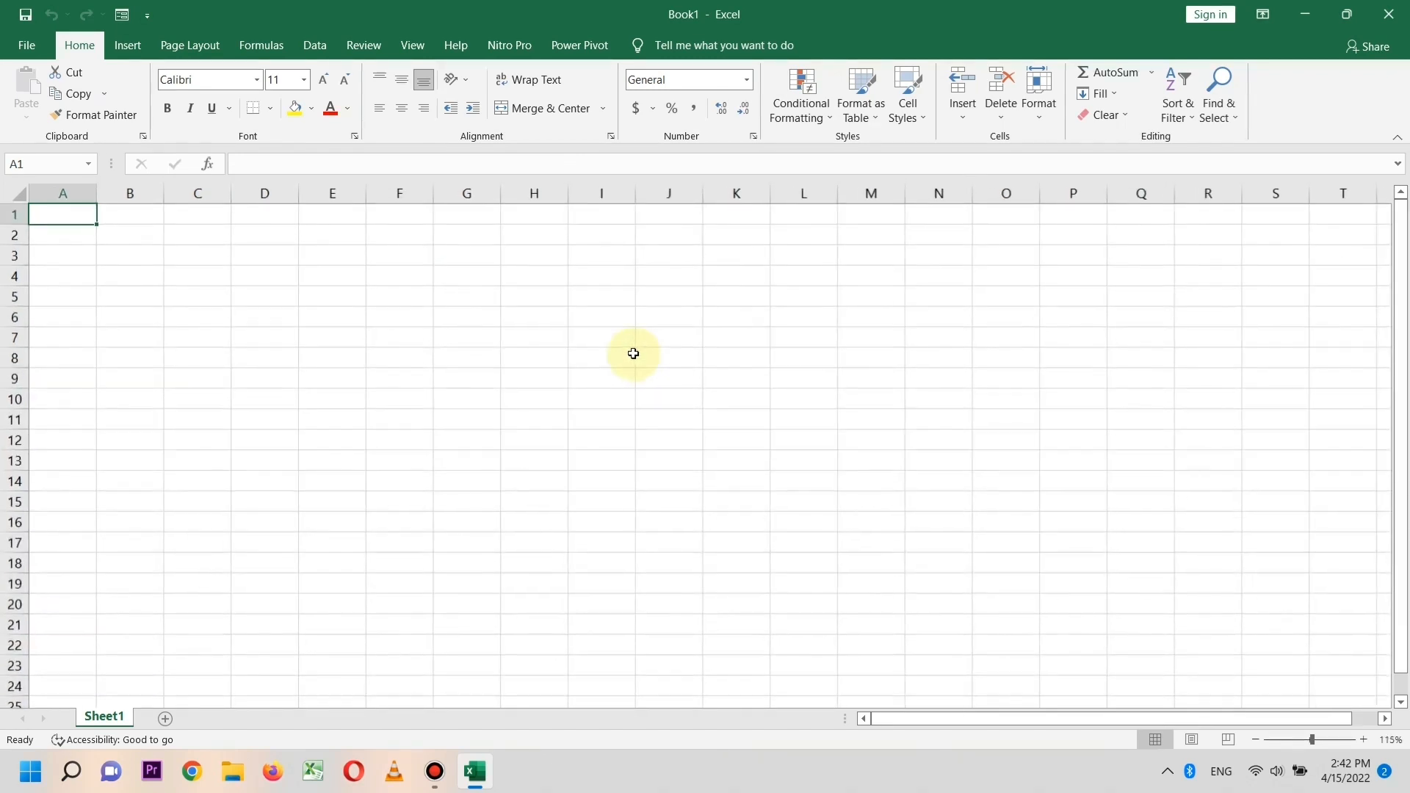
pyautogui.scroll(3, 633, 353)
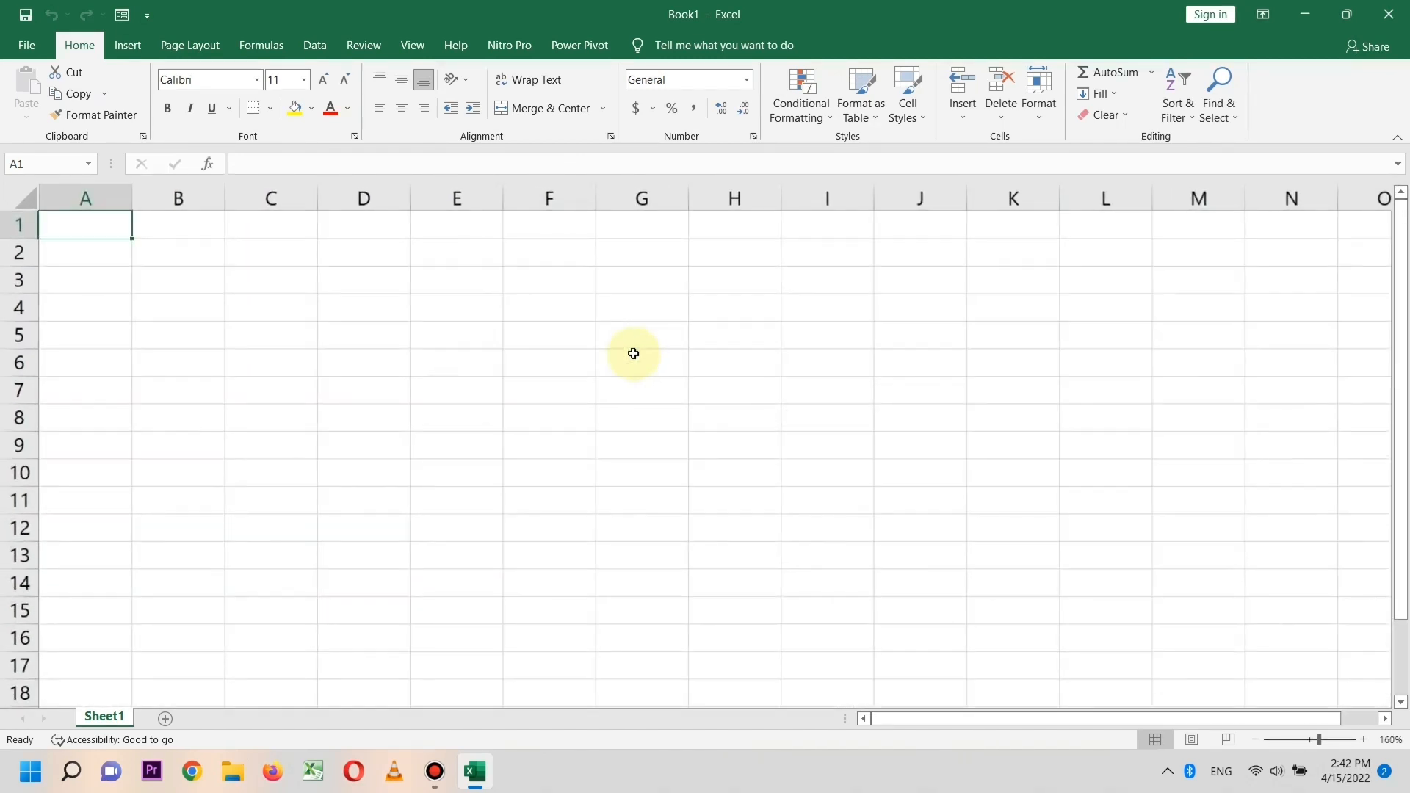
pyautogui.scroll(2, 633, 353)
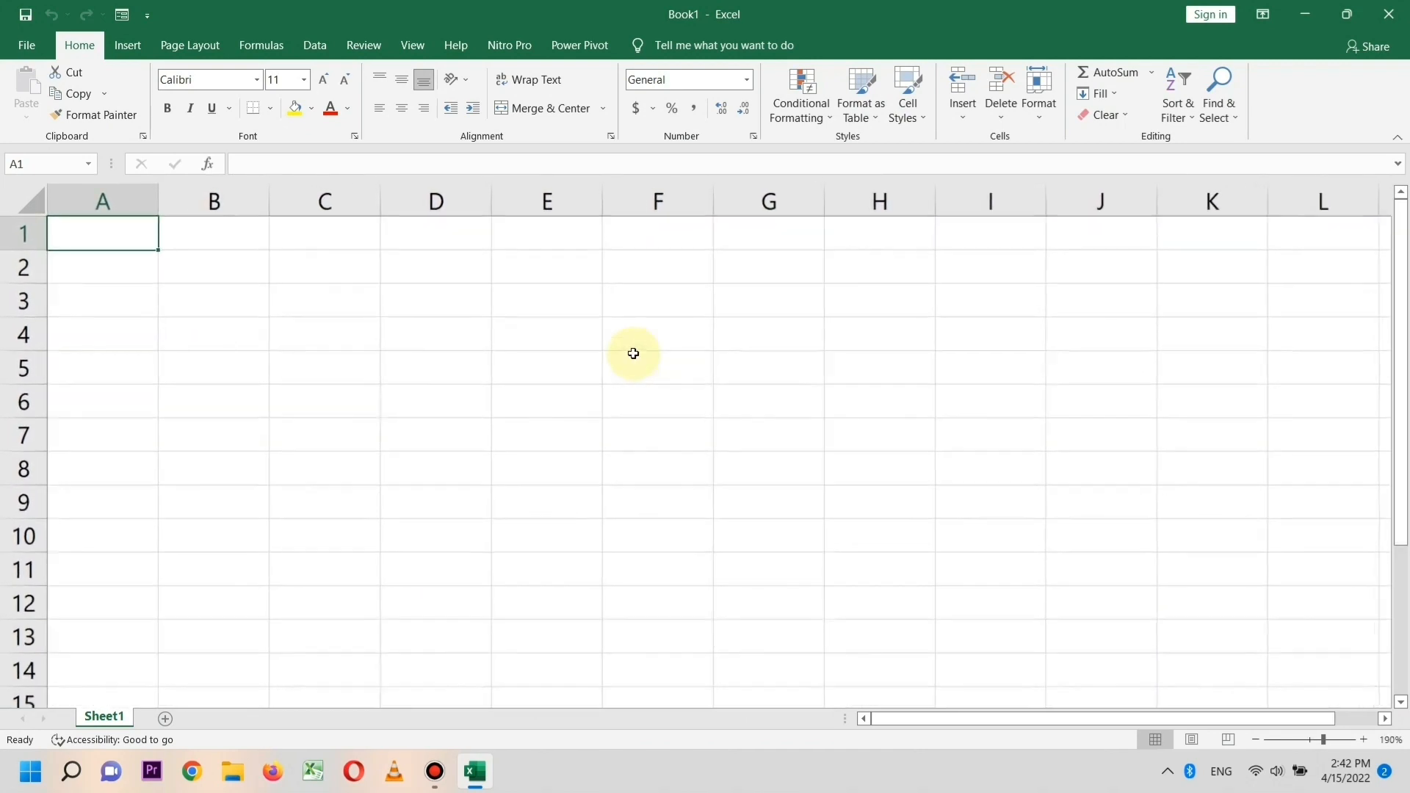
pyautogui.scroll(-2, 633, 354)
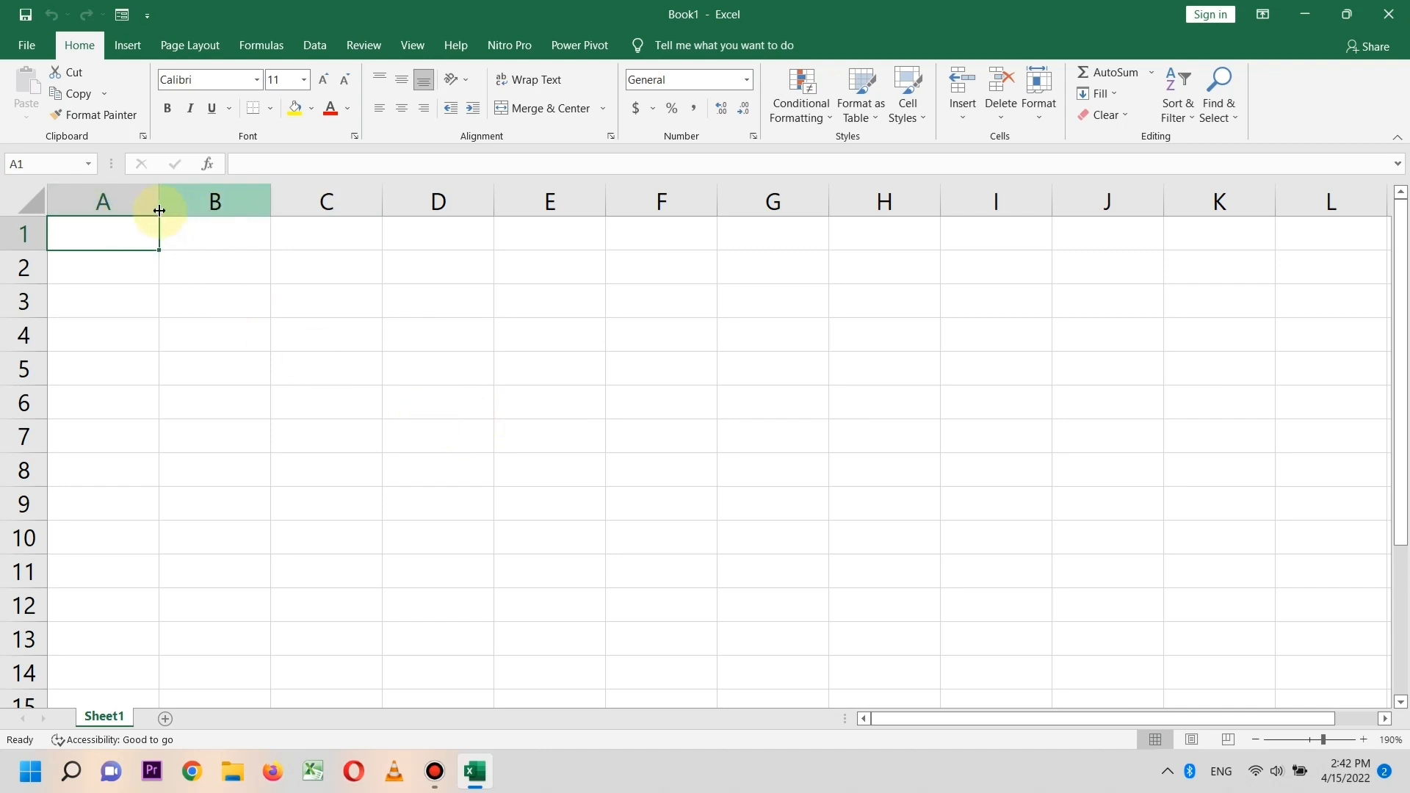
pyautogui.moveTo(144, 204); pyautogui.dragTo(888, 246)
pyautogui.click(886, 248)
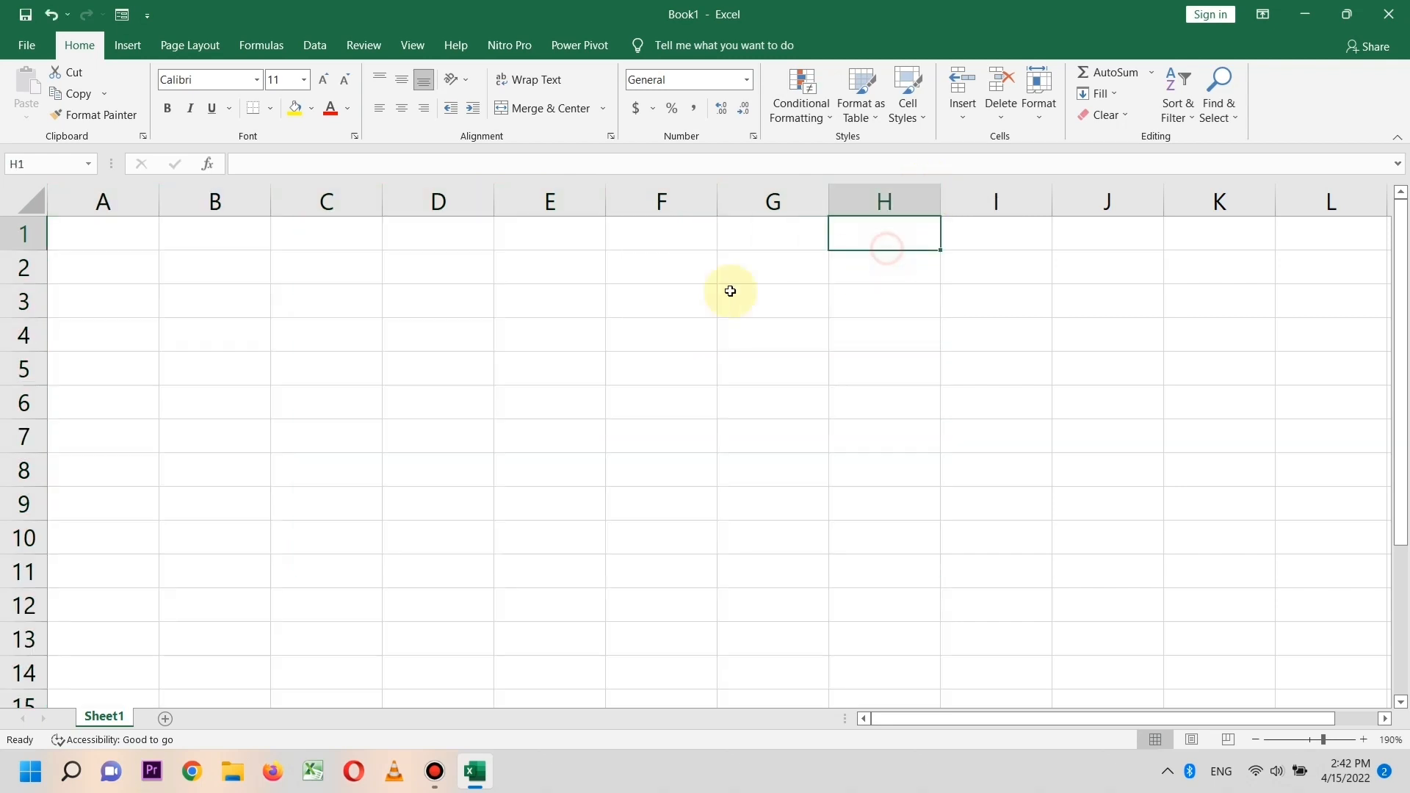
pyautogui.moveTo(10, 238); pyautogui.dragTo(10, 470)
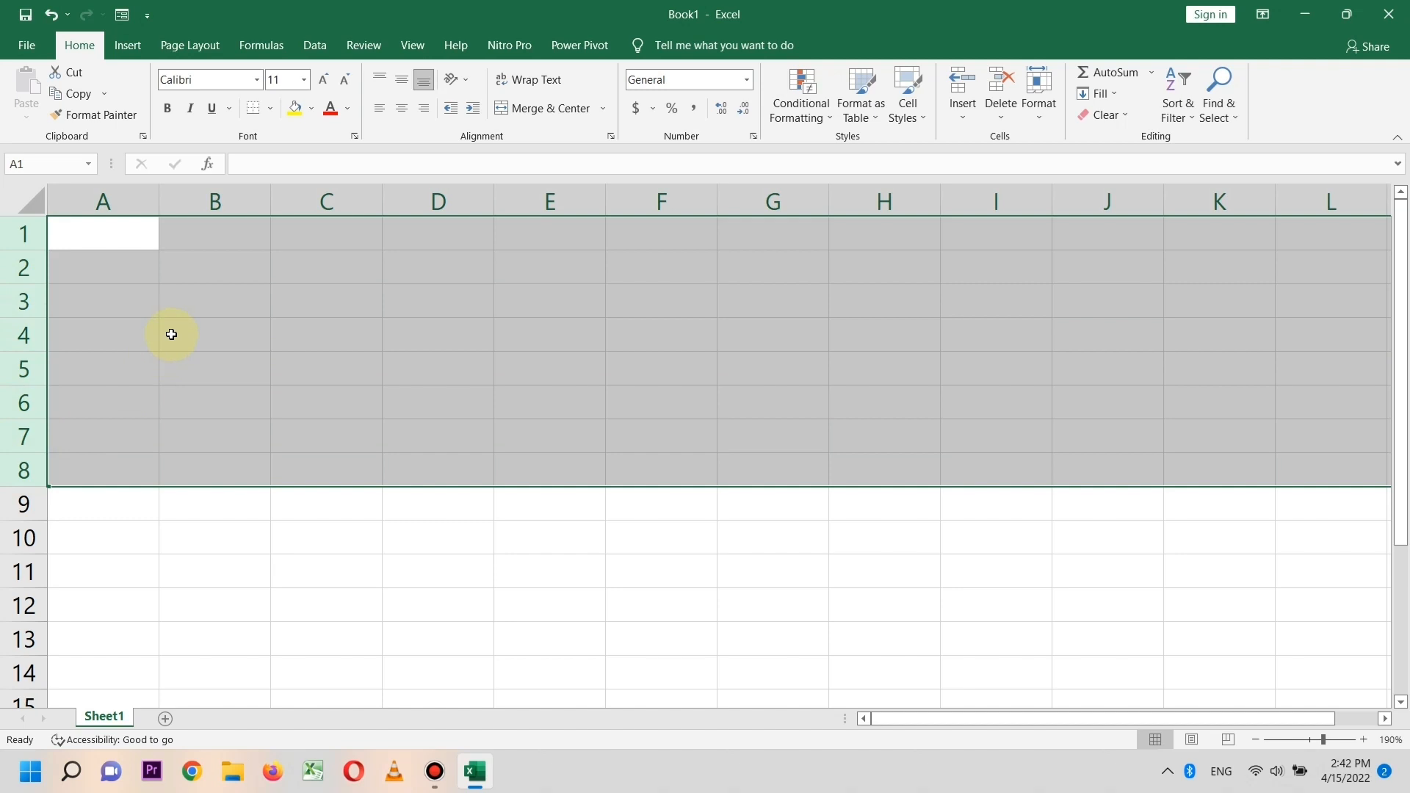
pyautogui.click(171, 334)
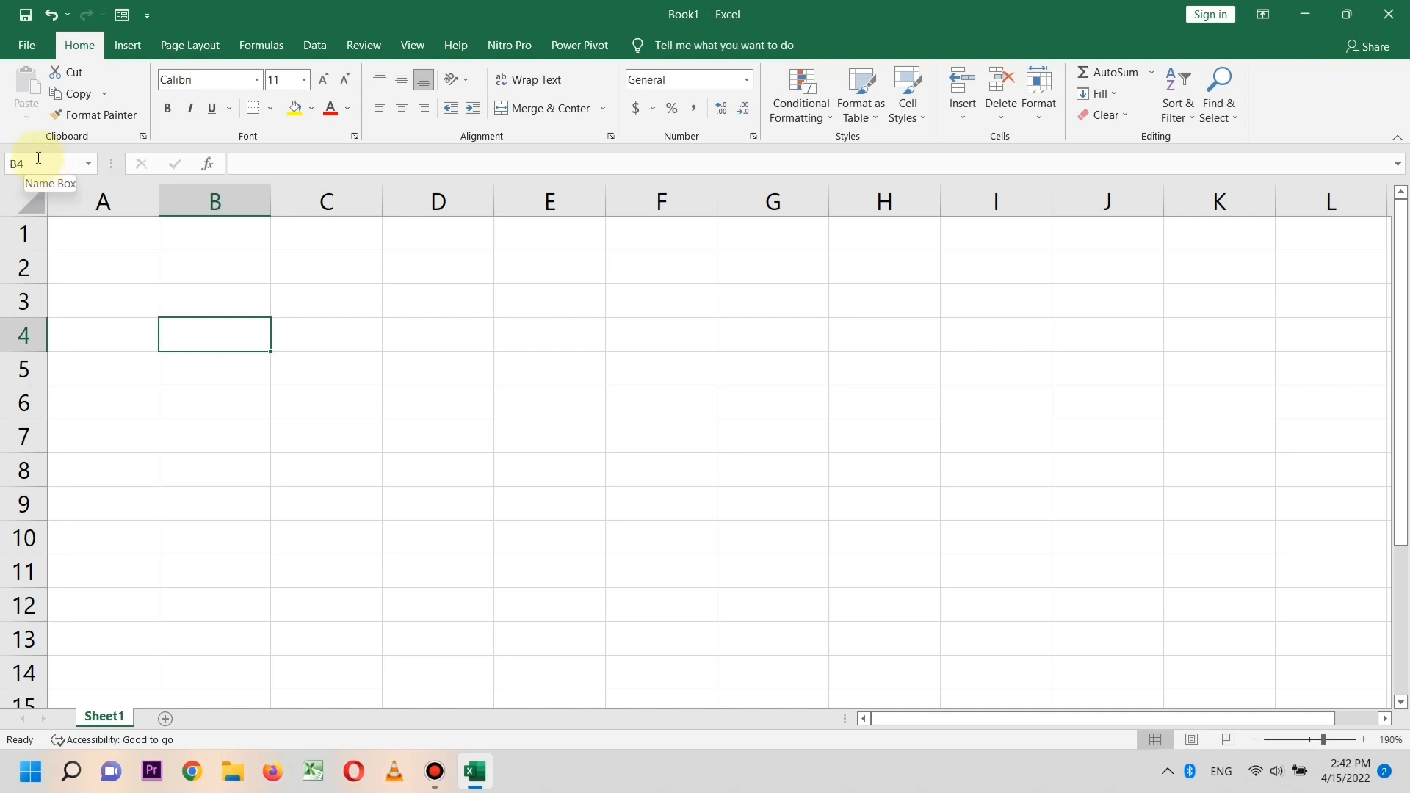
pyautogui.click(244, 160)
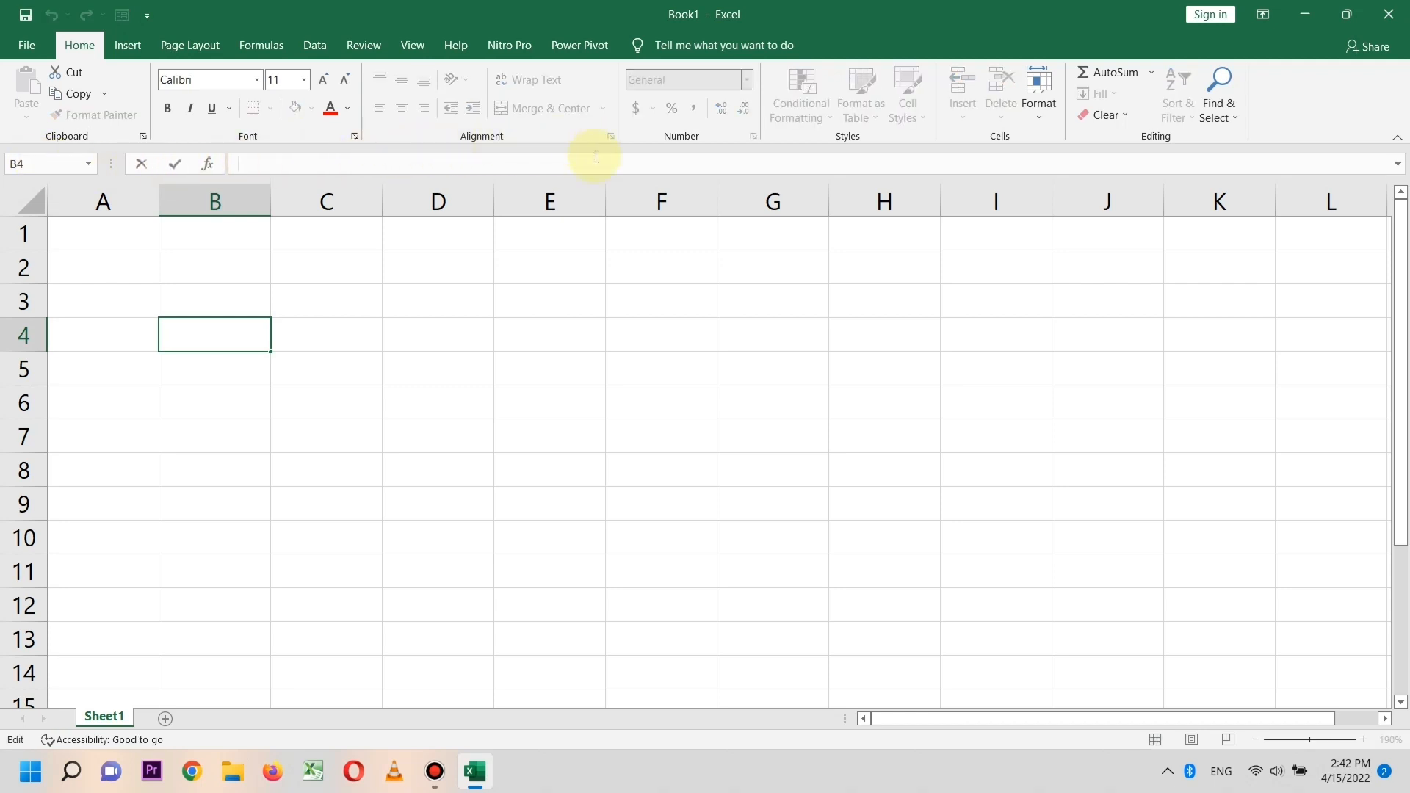
pyautogui.click(418, 302)
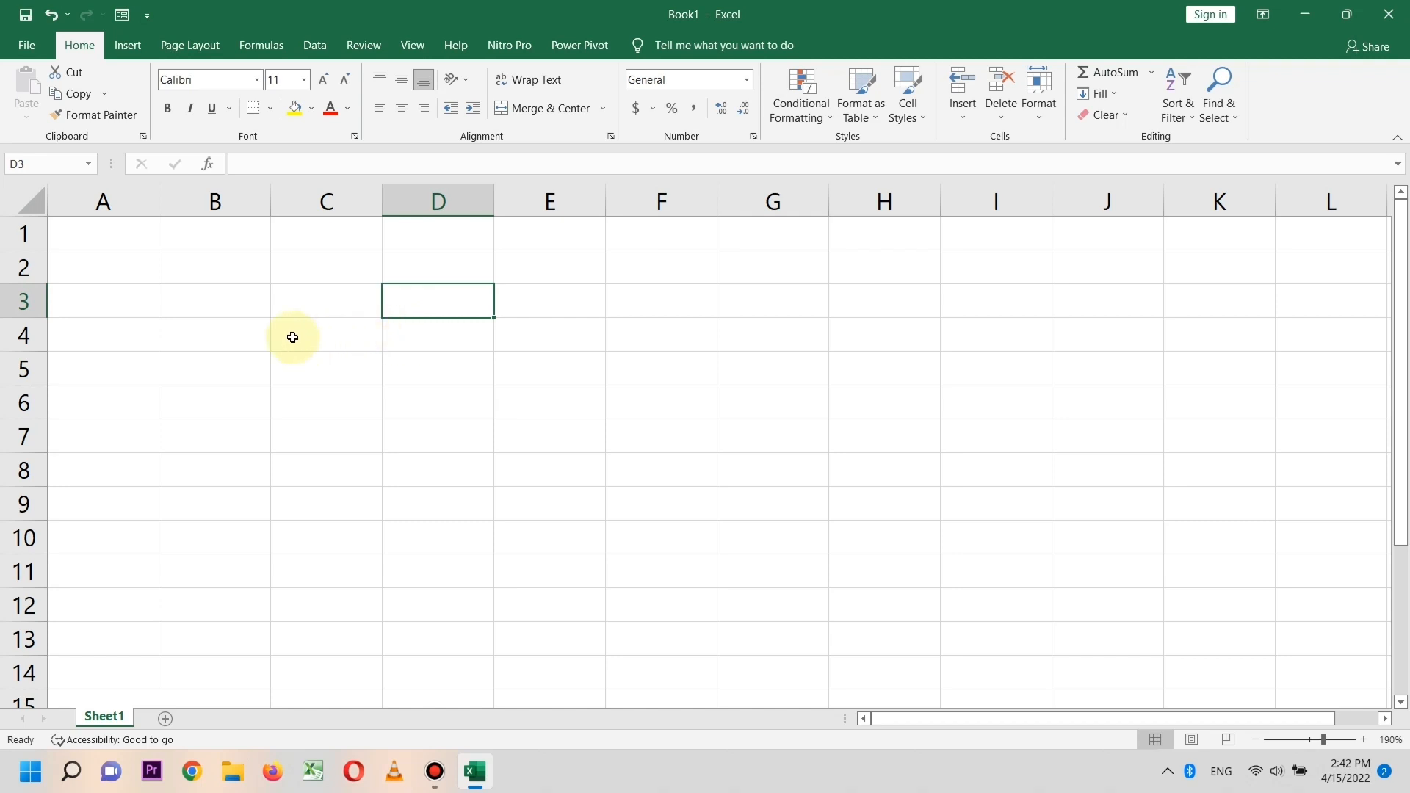
pyautogui.click(248, 306)
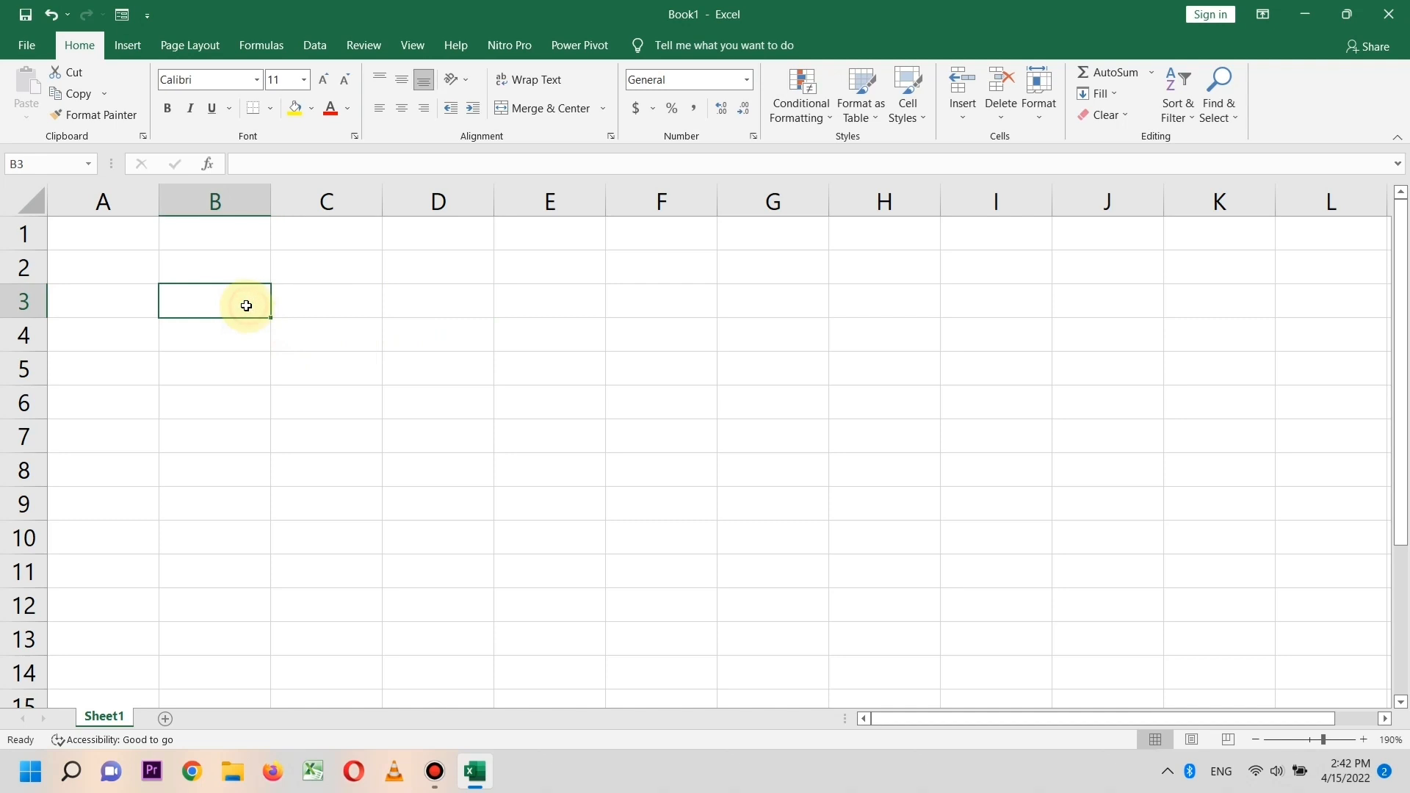
pyautogui.click(337, 290)
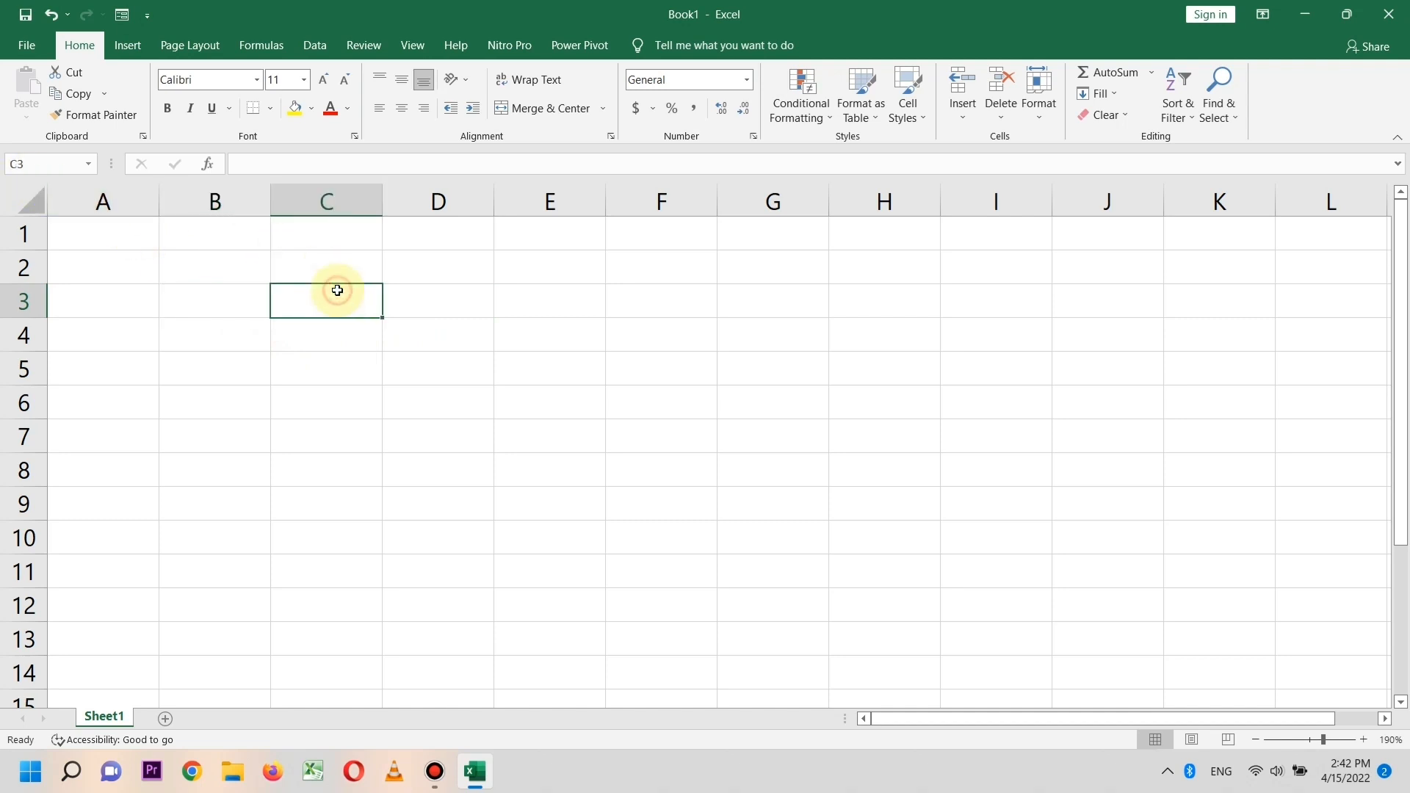
# Enter the table headers No, Nama Barang, Stok, Harga Persatuan and Modal in cells B3 through F3.
pyautogui.click(240, 299)
pyautogui.write('No')
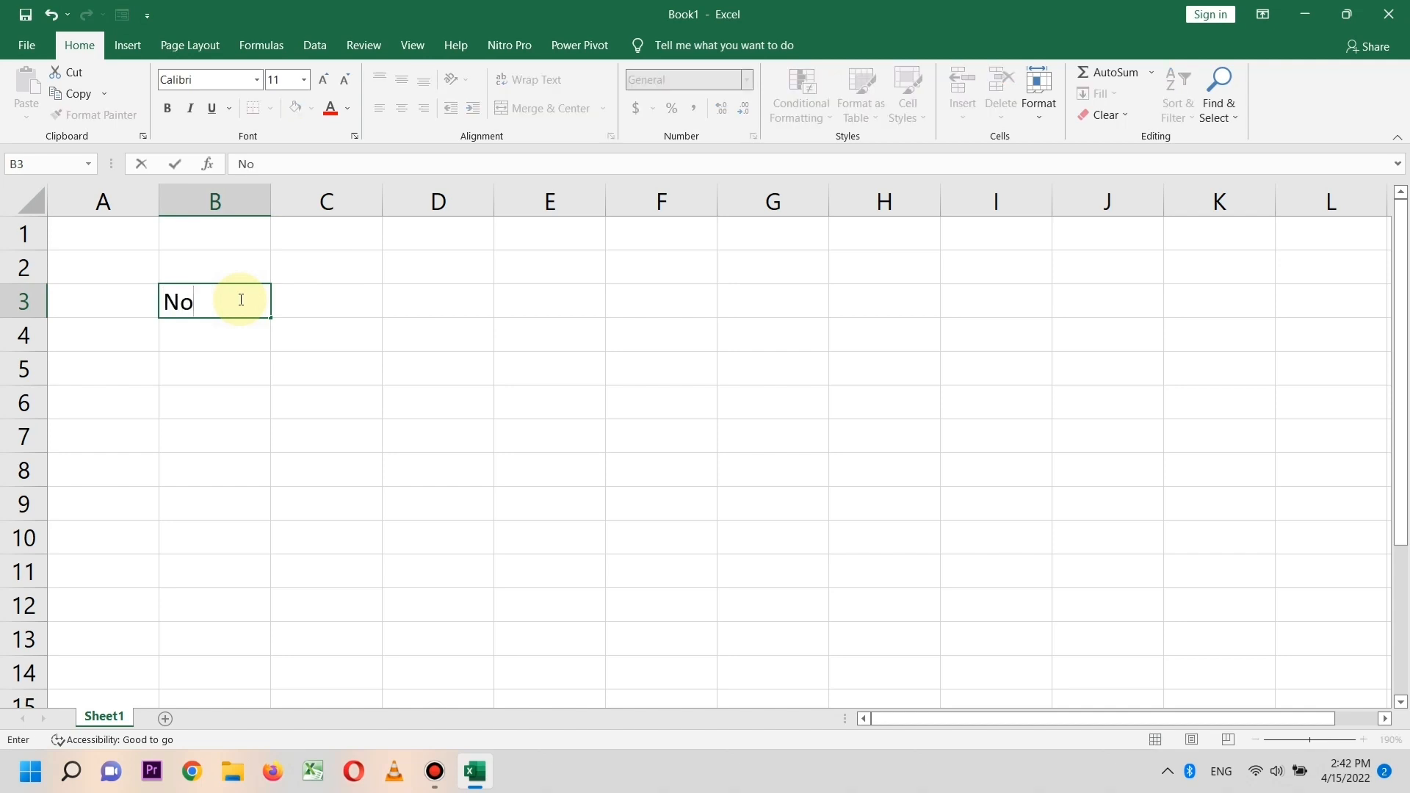
pyautogui.press('Tab')
pyautogui.write('Nama Ba')
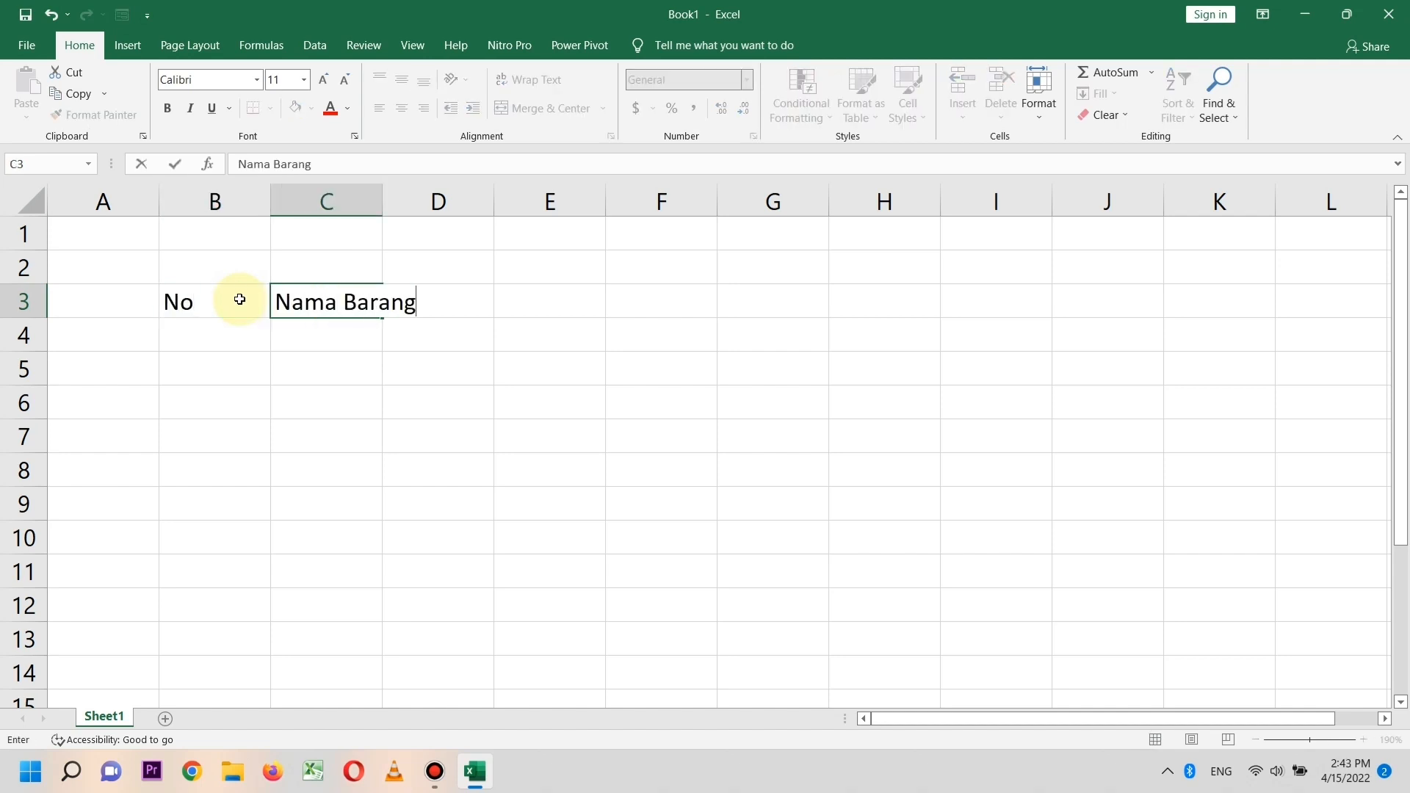
pyautogui.press('Tab')
pyautogui.write('St')
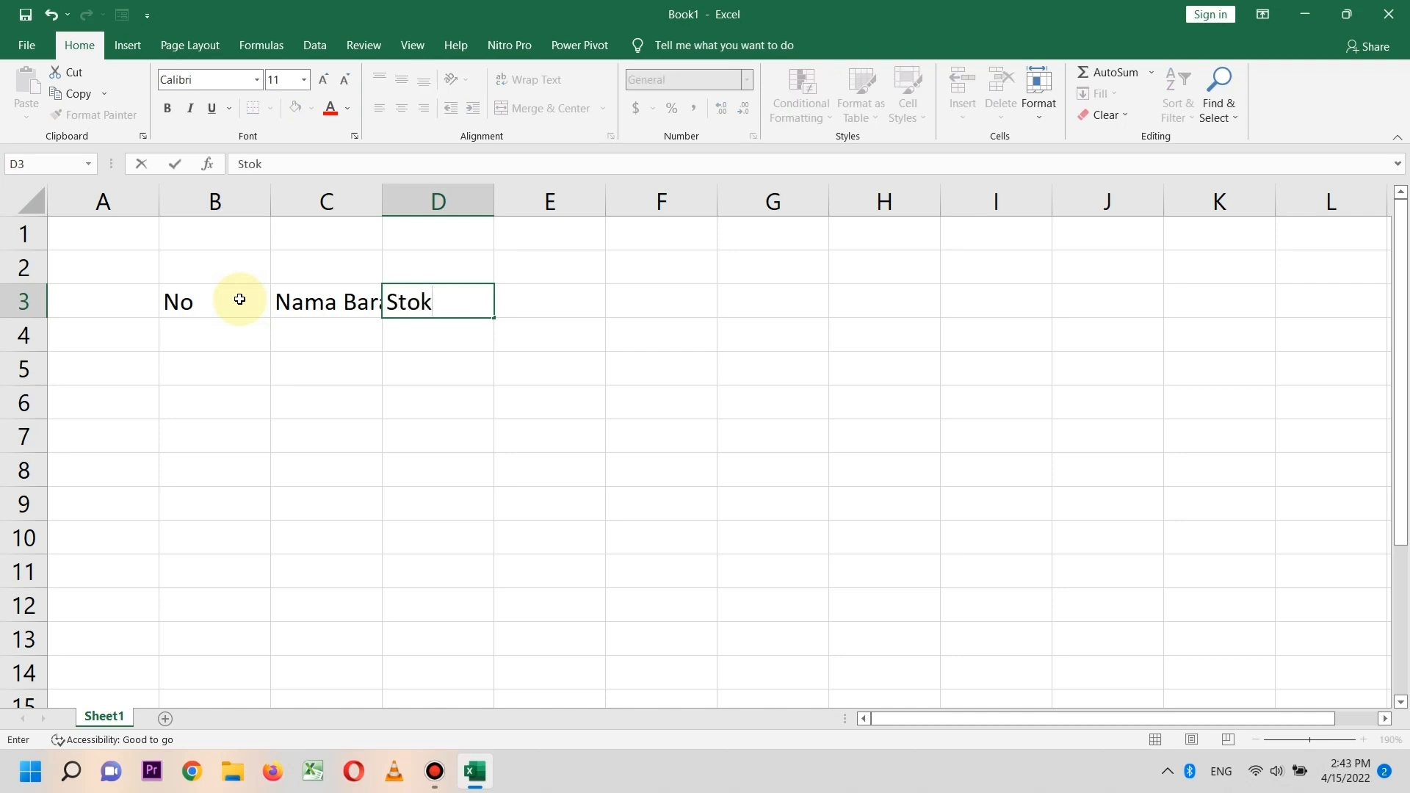
pyautogui.write('ok')
pyautogui.press('Tab')
pyautogui.write('Harga Pe')
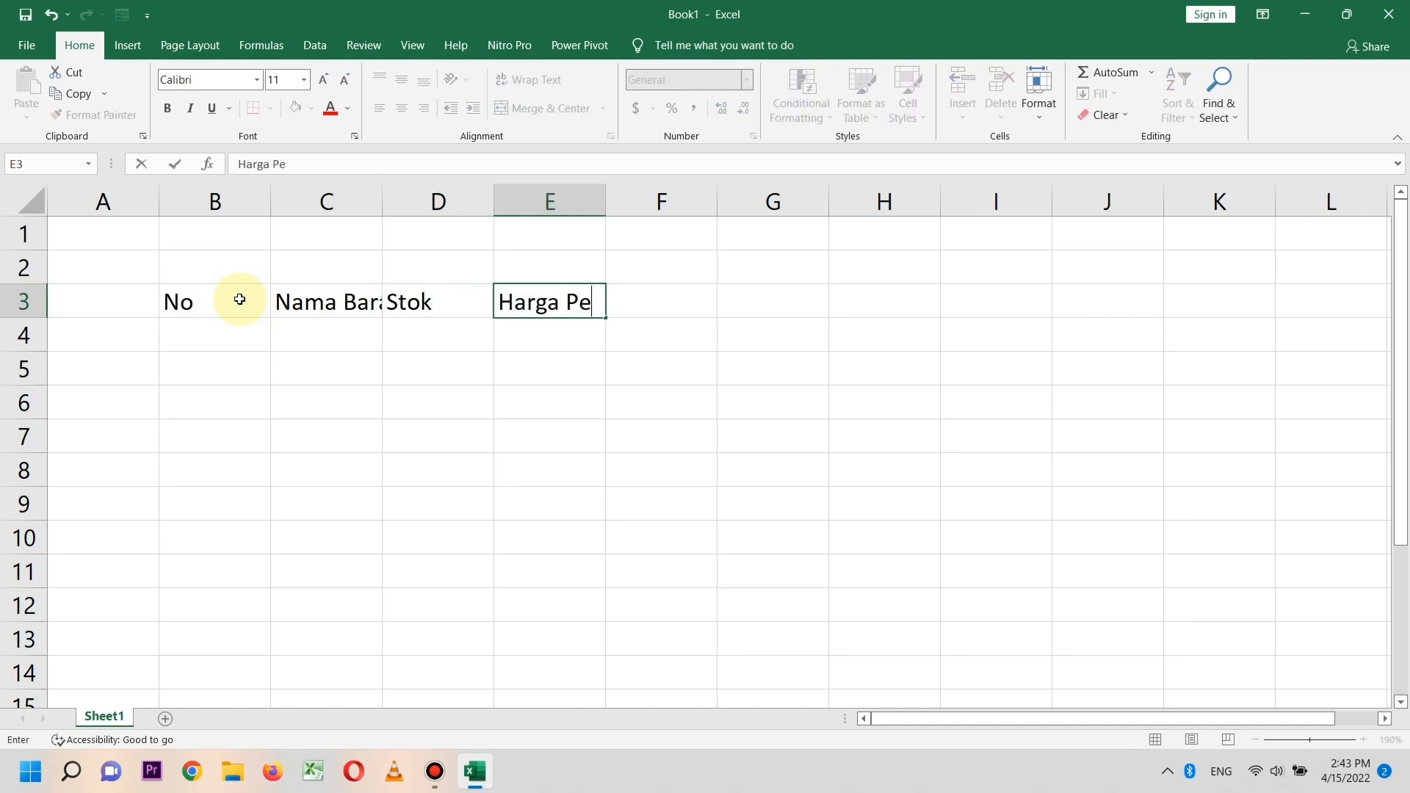
pyautogui.write('rsatua')
pyautogui.press('Tab')
pyautogui.write('Modl')
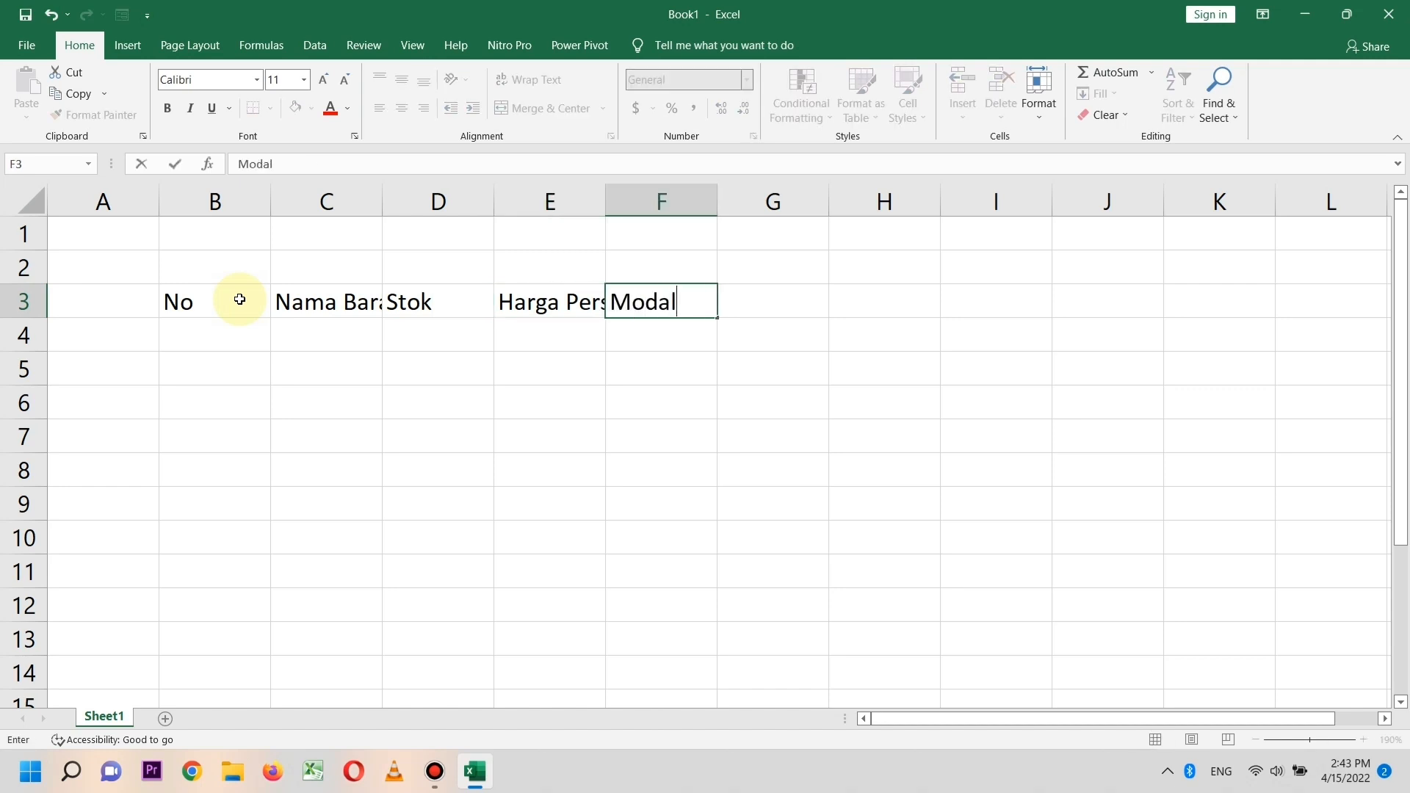
pyautogui.press('Return')
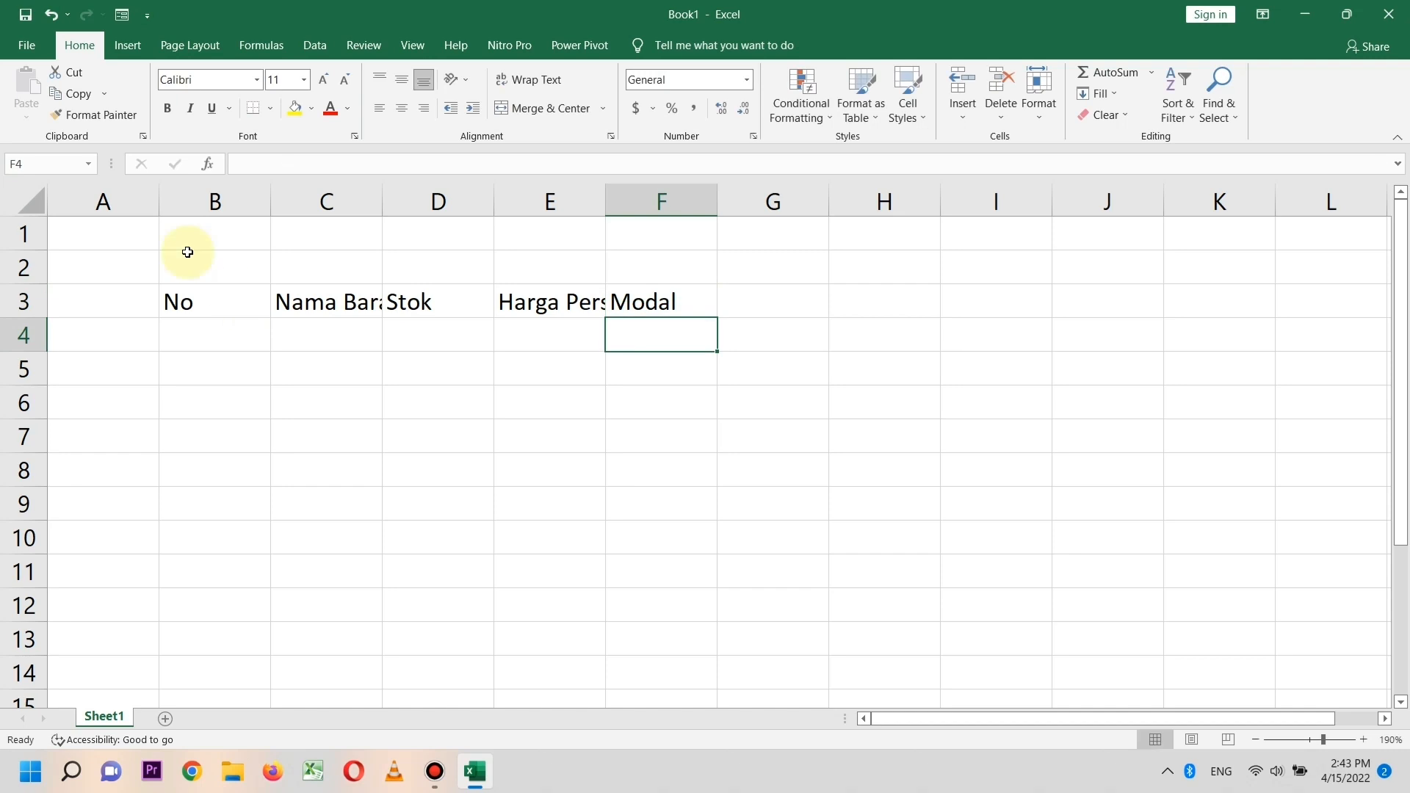
# Widen columns C and E to fit their headers and narrow column B around the No header.
pyautogui.moveTo(384, 210); pyautogui.dragTo(458, 222)
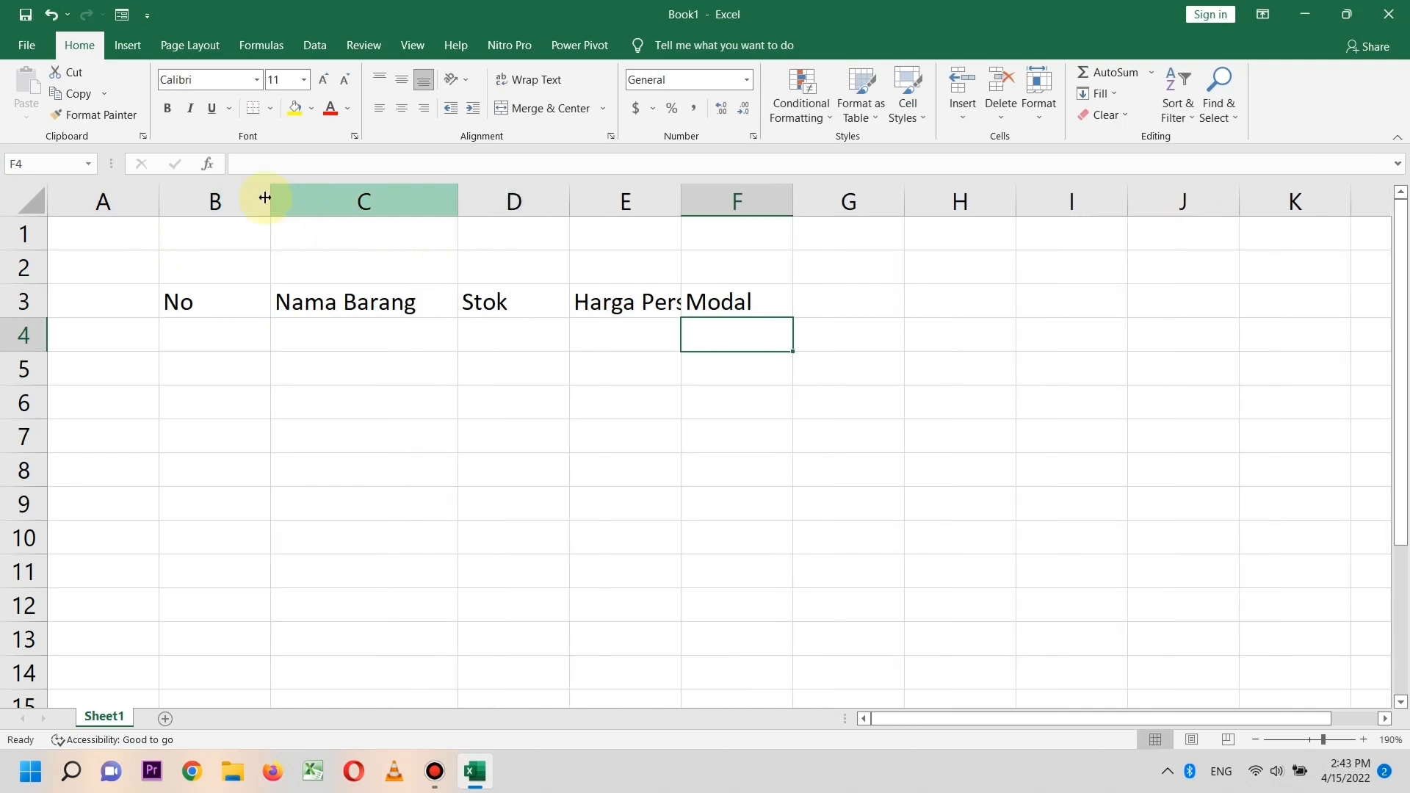
pyautogui.moveTo(269, 210); pyautogui.dragTo(216, 213)
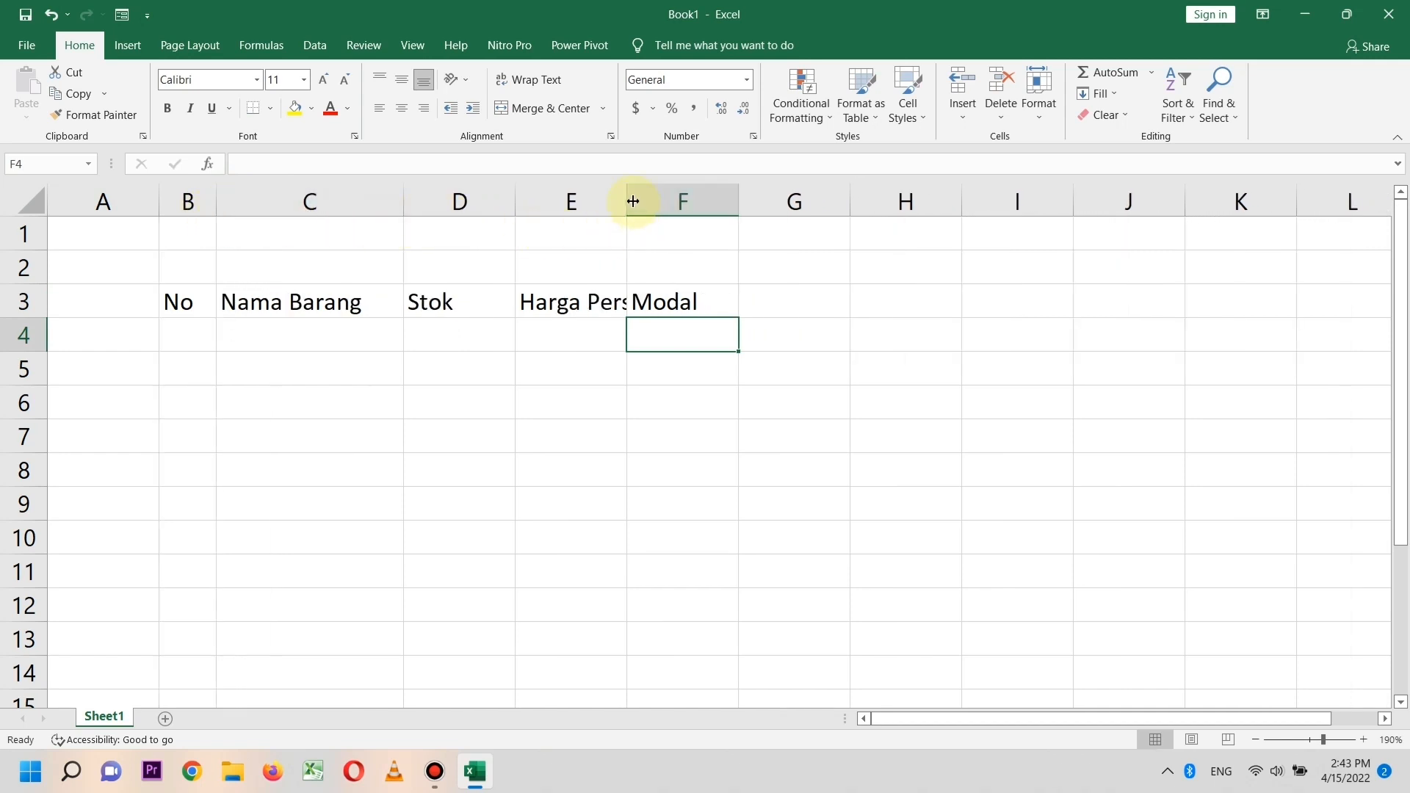
pyautogui.moveTo(628, 197); pyautogui.dragTo(702, 210)
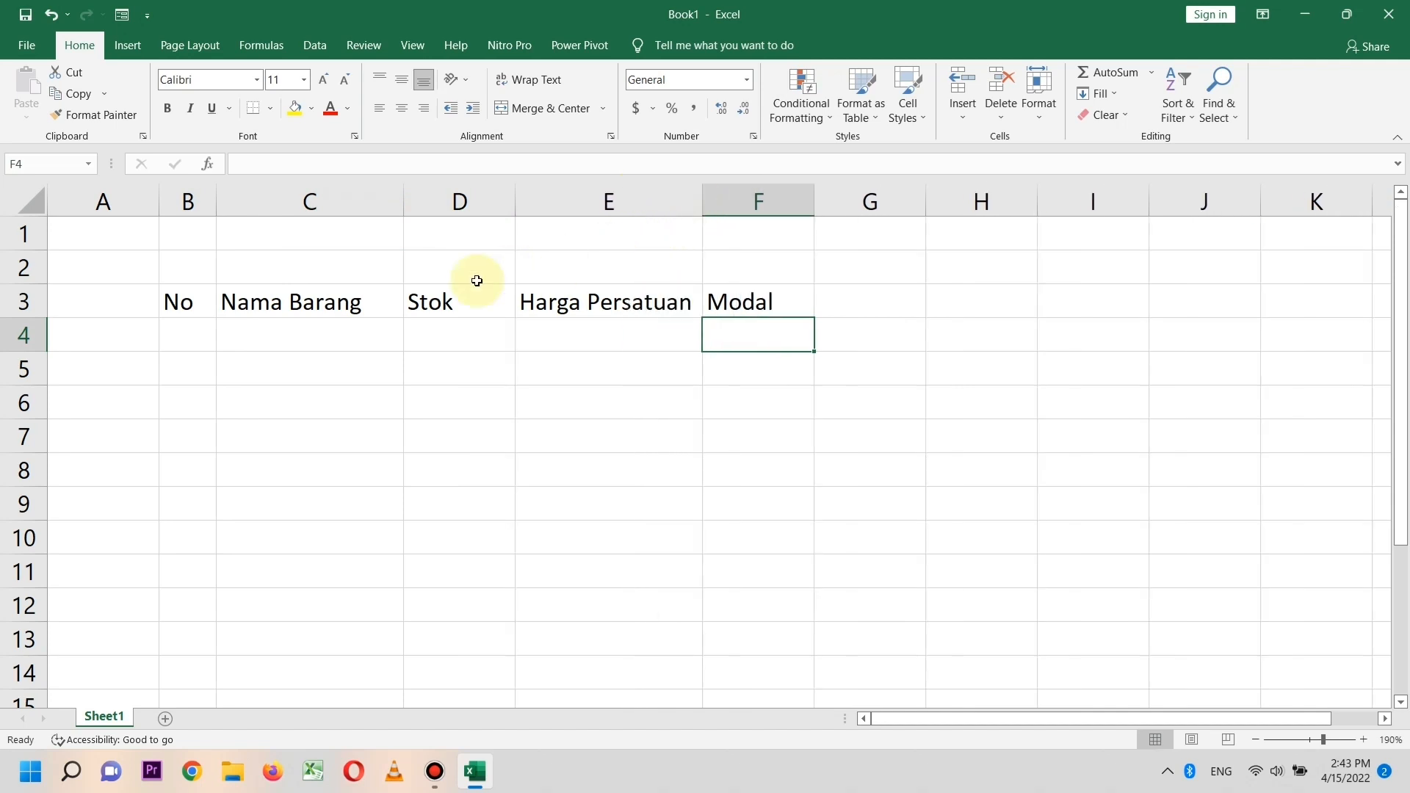
# Enter the first two row numbers, 1 and 2, in cells B4 and B5.
pyautogui.click(205, 335)
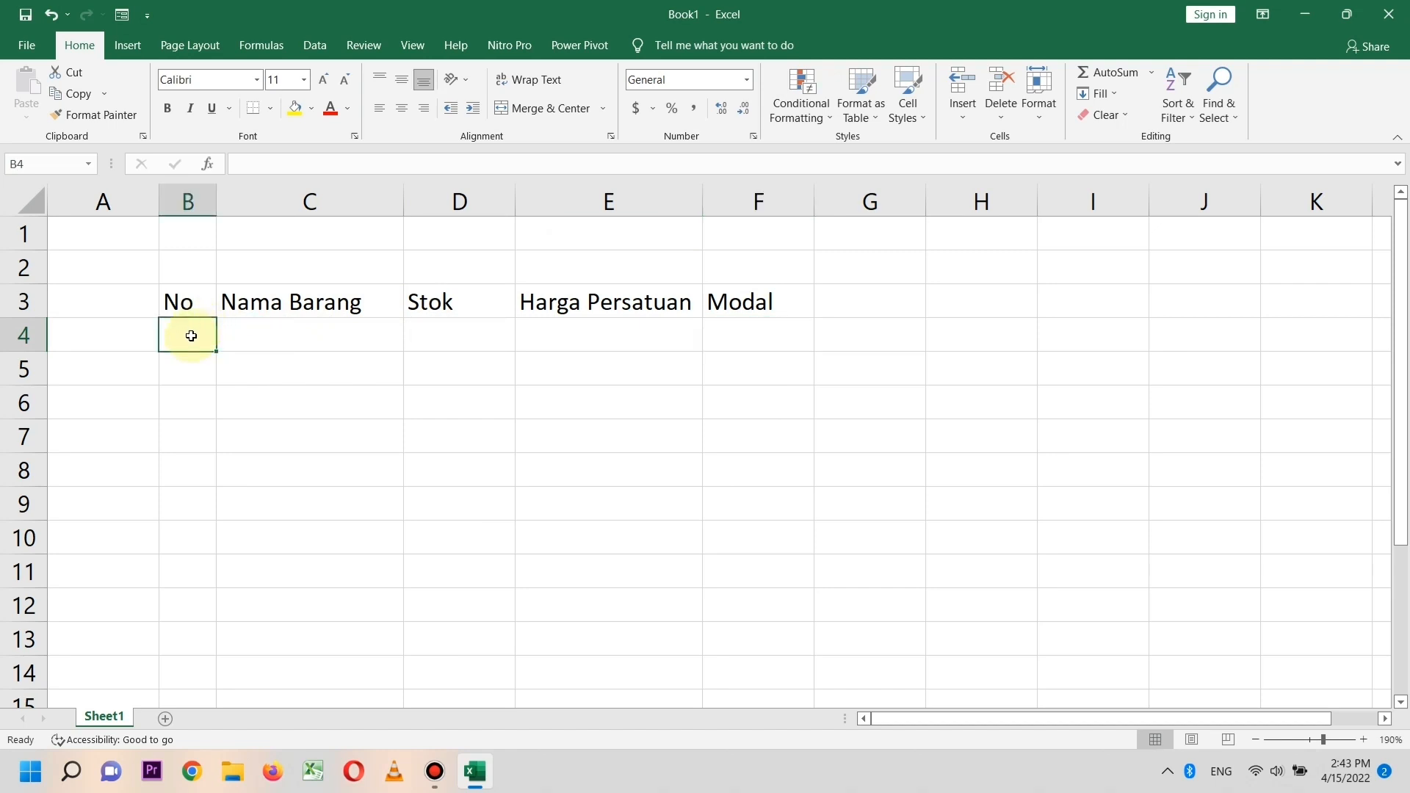
pyautogui.click(246, 161)
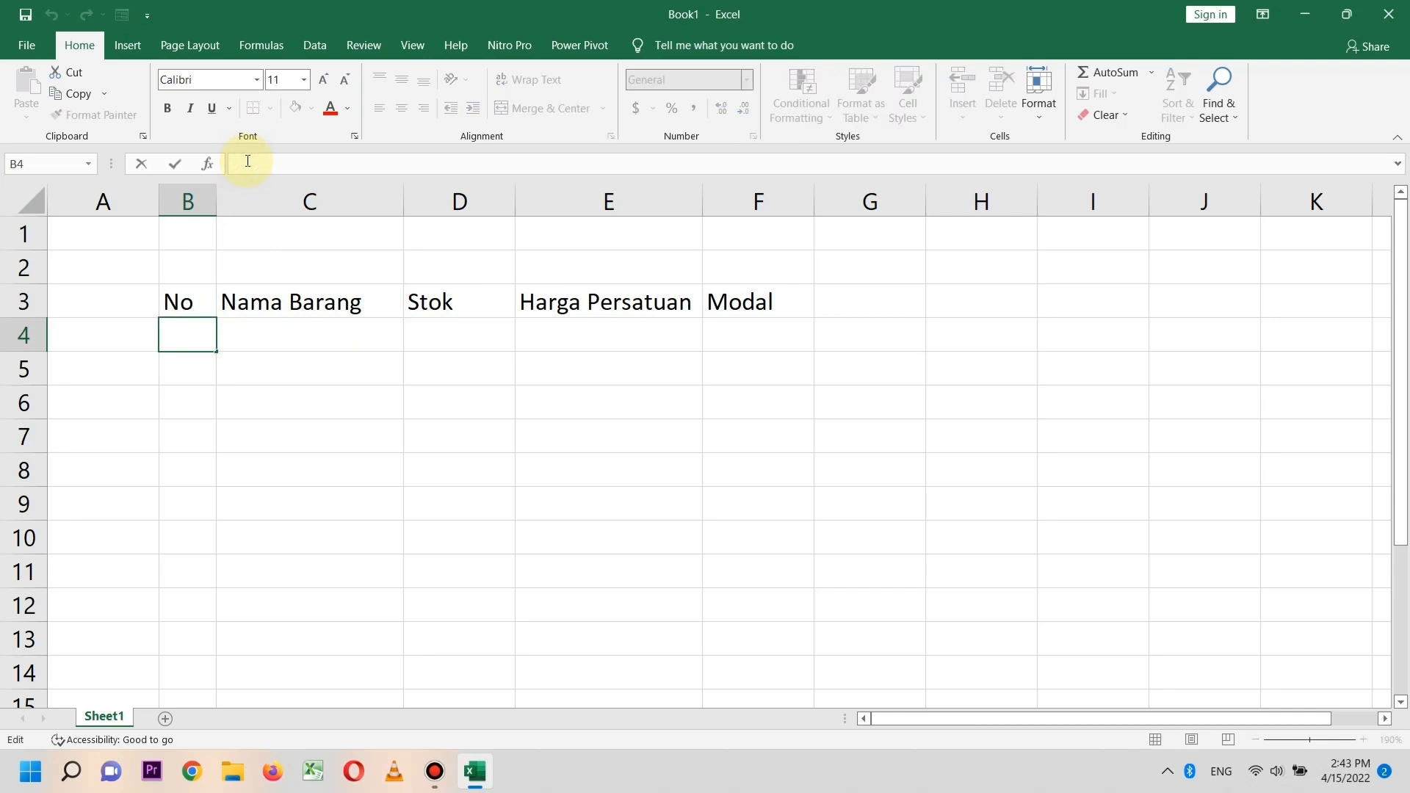
pyautogui.write('1')
pyautogui.press('Return')
pyautogui.click(187, 334)
pyautogui.write('1')
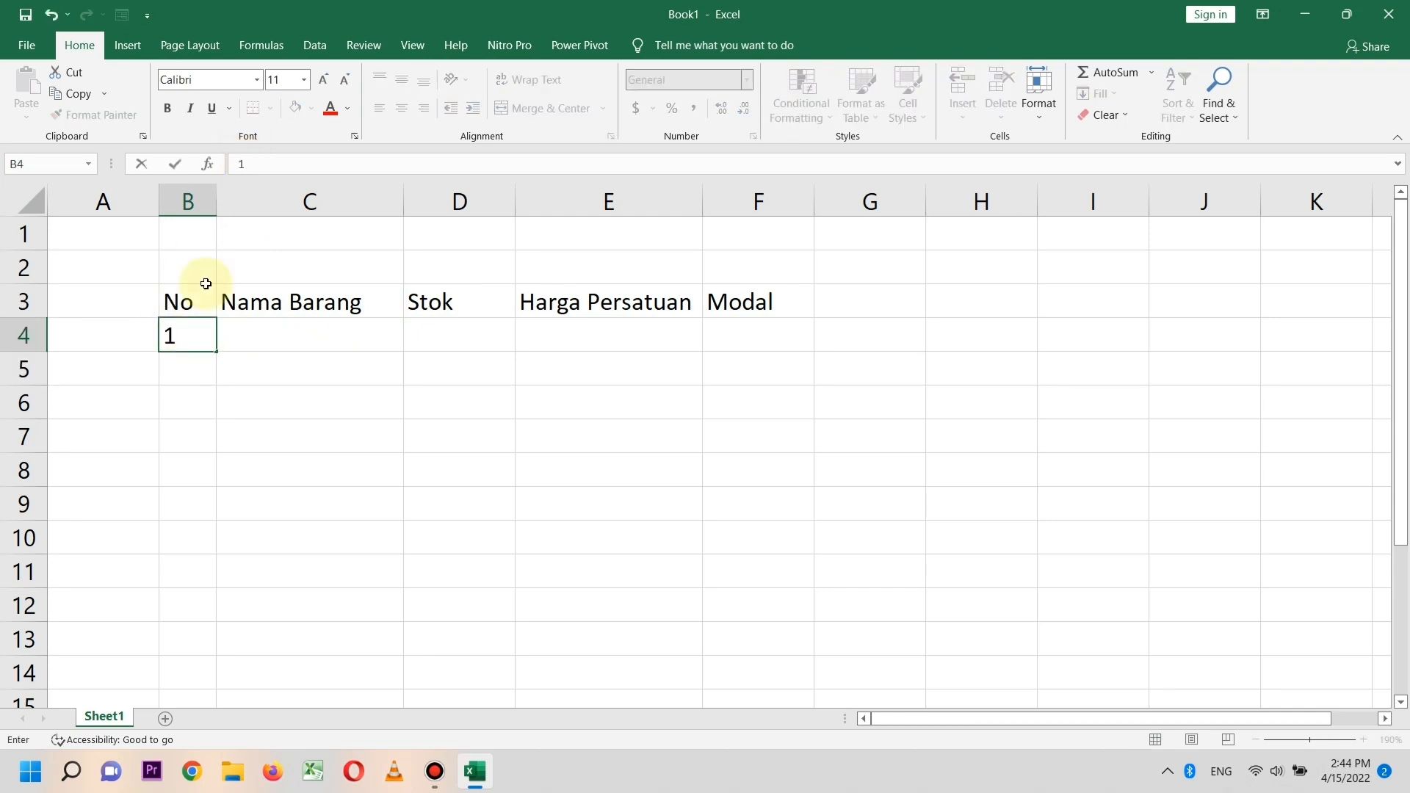
pyautogui.press('Return')
pyautogui.write('2')
pyautogui.press('Return')
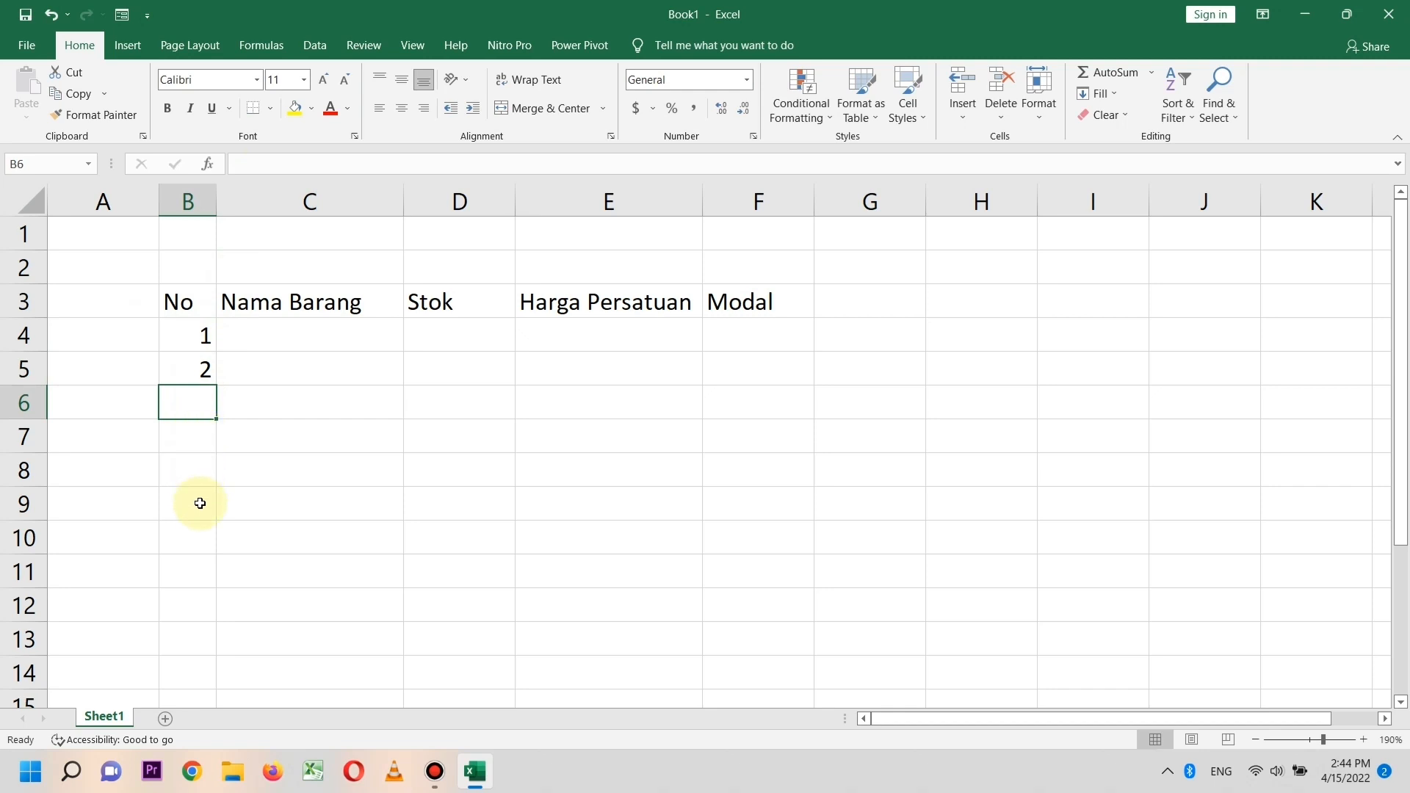
# Extend the number series from B4:B5 down to 6 in B9 and center the numbers horizontally.
pyautogui.moveTo(188, 339); pyautogui.dragTo(189, 366)
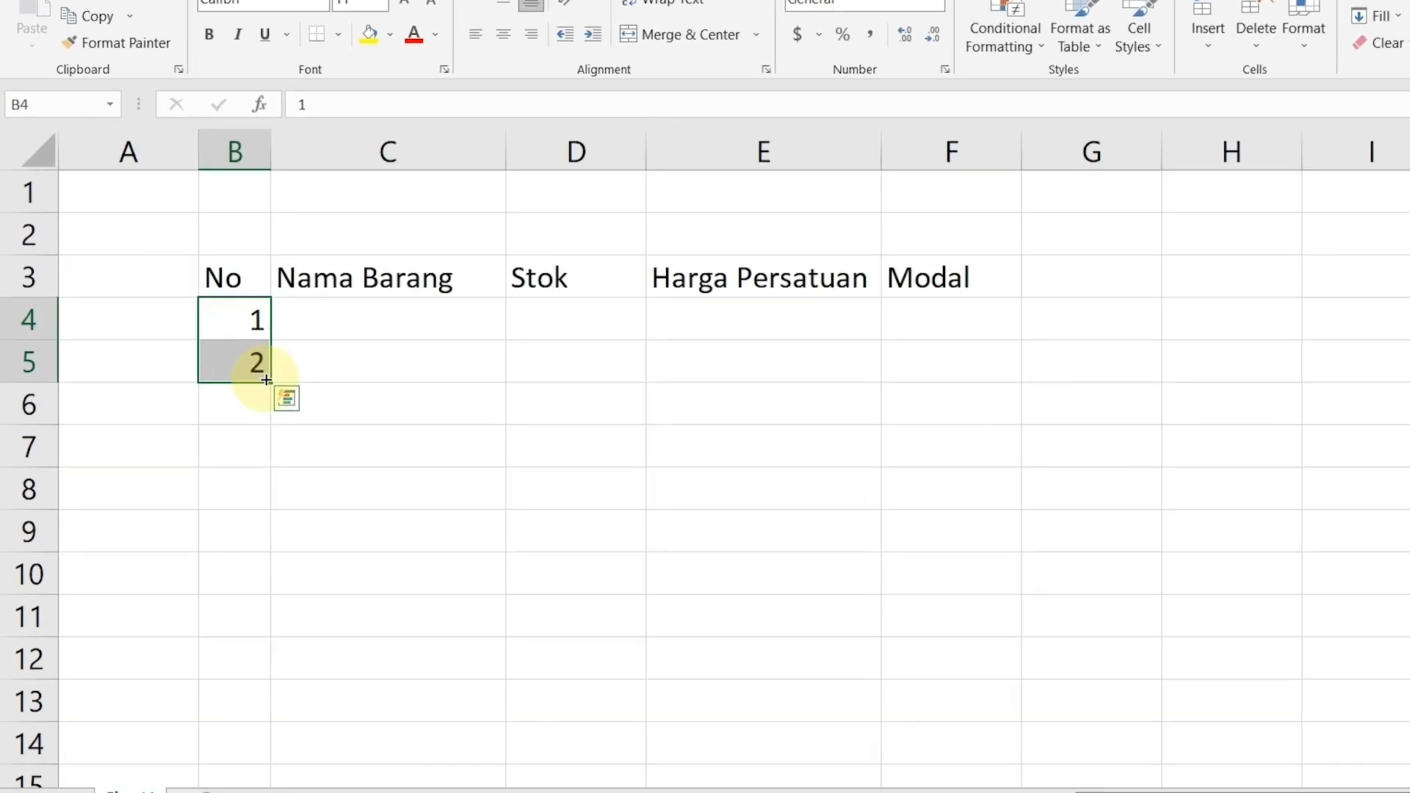
pyautogui.moveTo(266, 379); pyautogui.dragTo(269, 448)
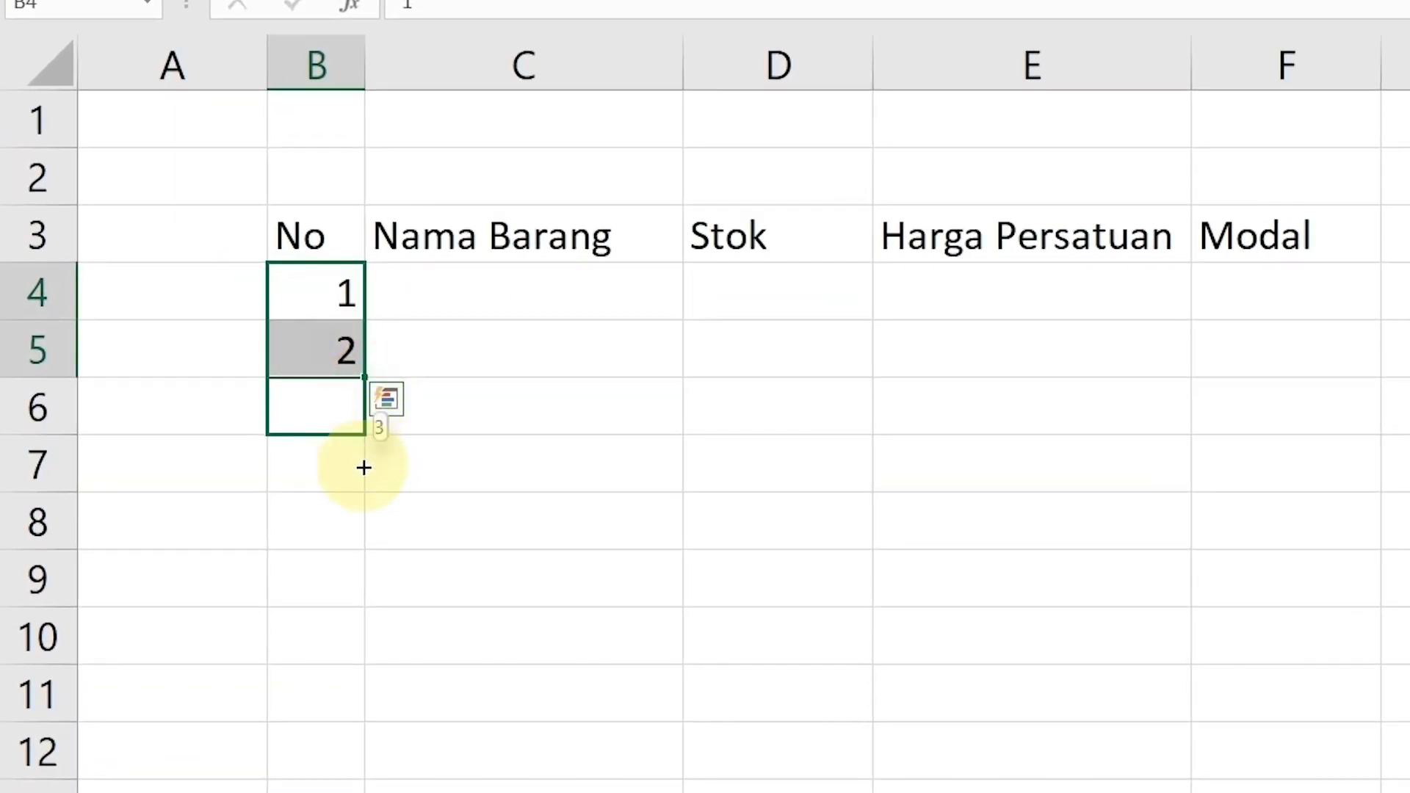
pyautogui.moveTo(364, 468); pyautogui.dragTo(352, 589)
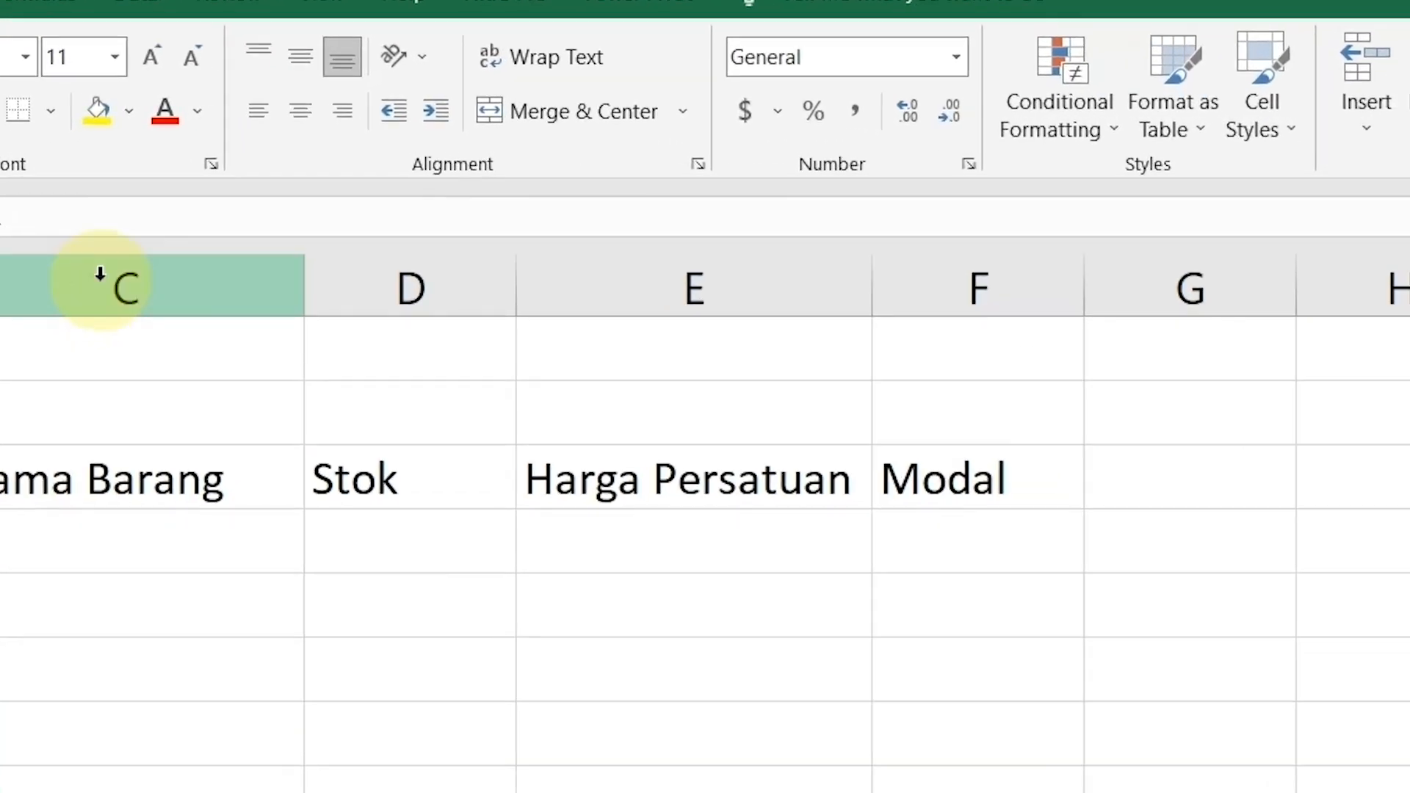
pyautogui.click(299, 125)
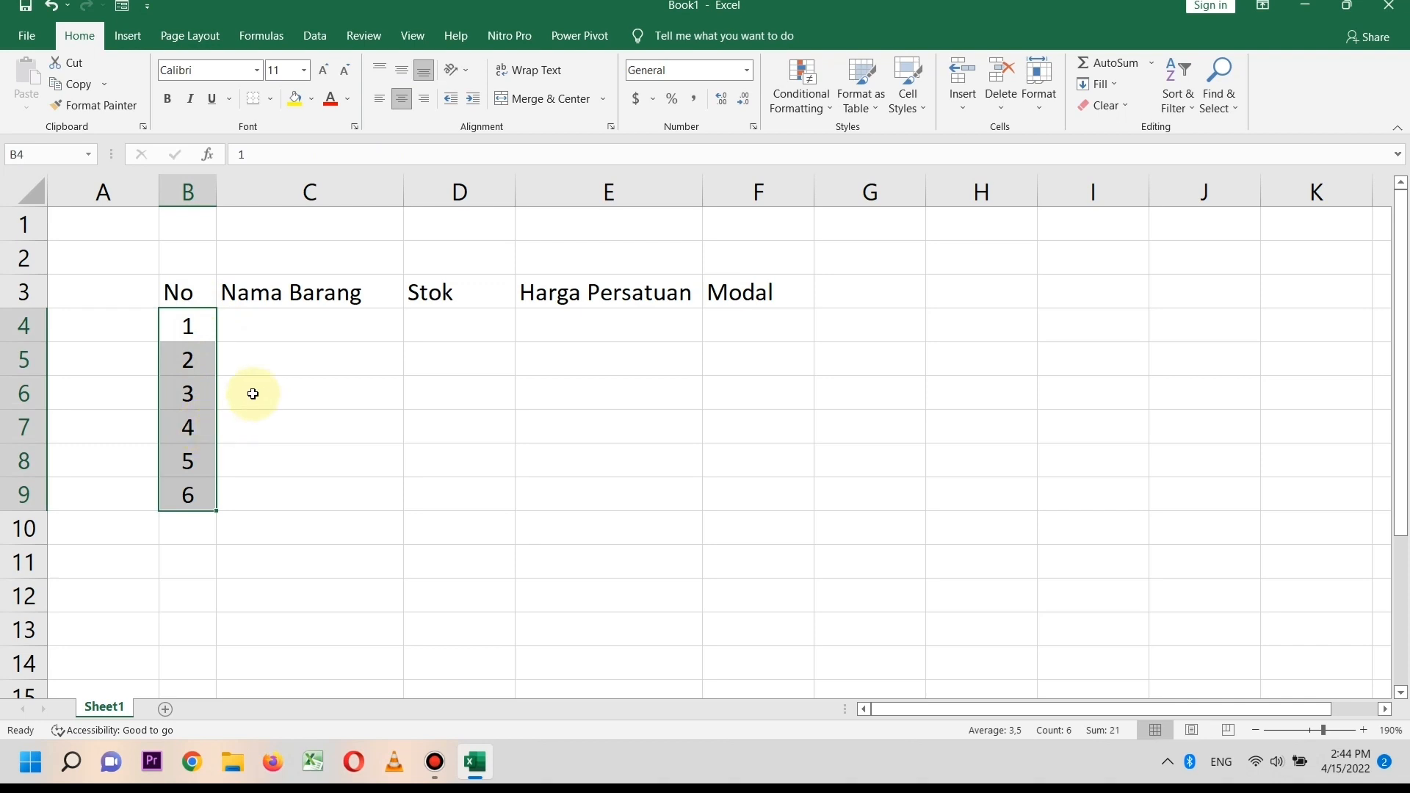
# Fill C4 through C9 under Nama Barang with Baju, Celana, Topi, Ikat Pinggang, Sepatu and Kaos Kaki.
pyautogui.click(261, 324)
pyautogui.write('Baju')
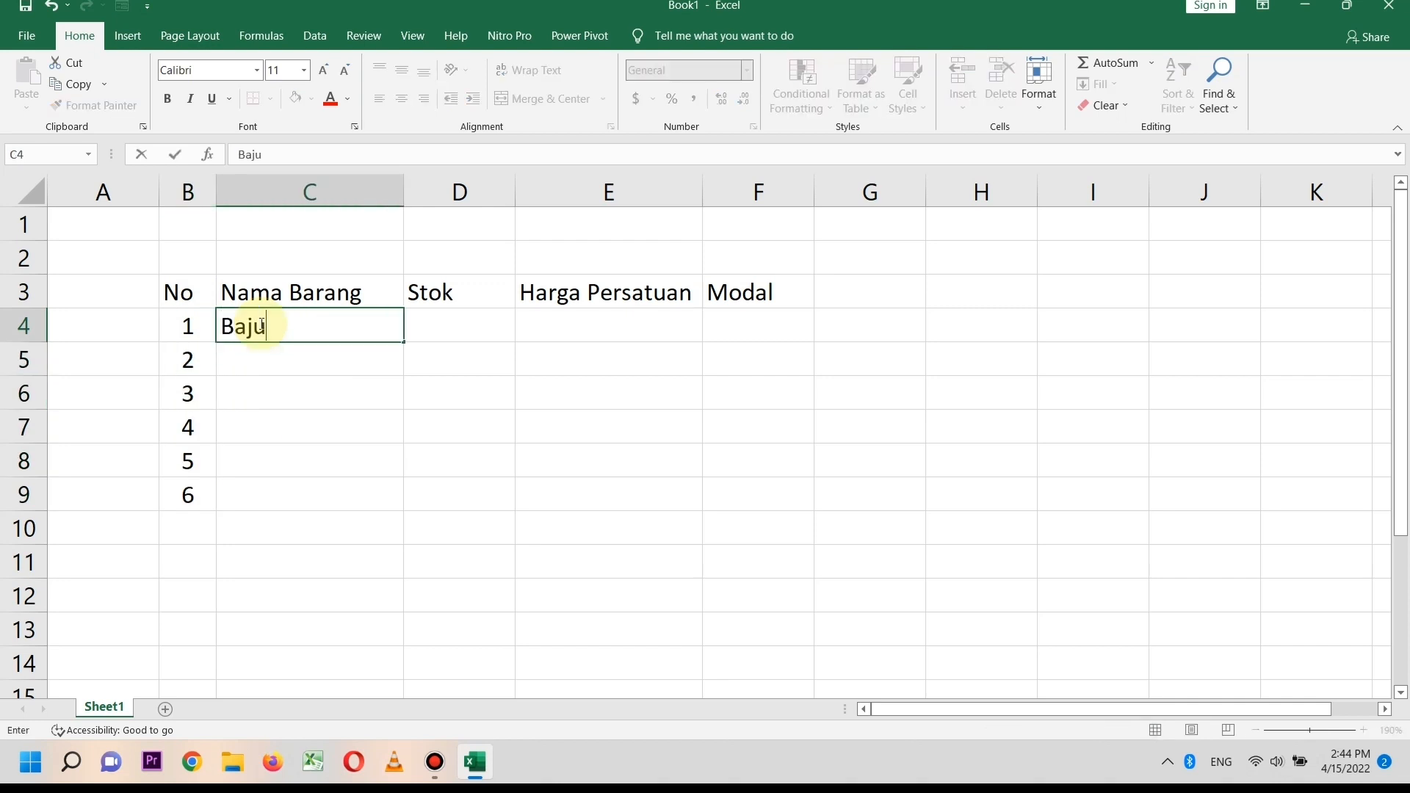
pyautogui.press('Return')
pyautogui.write('Celana')
pyautogui.press('Return')
pyautogui.write('Topi')
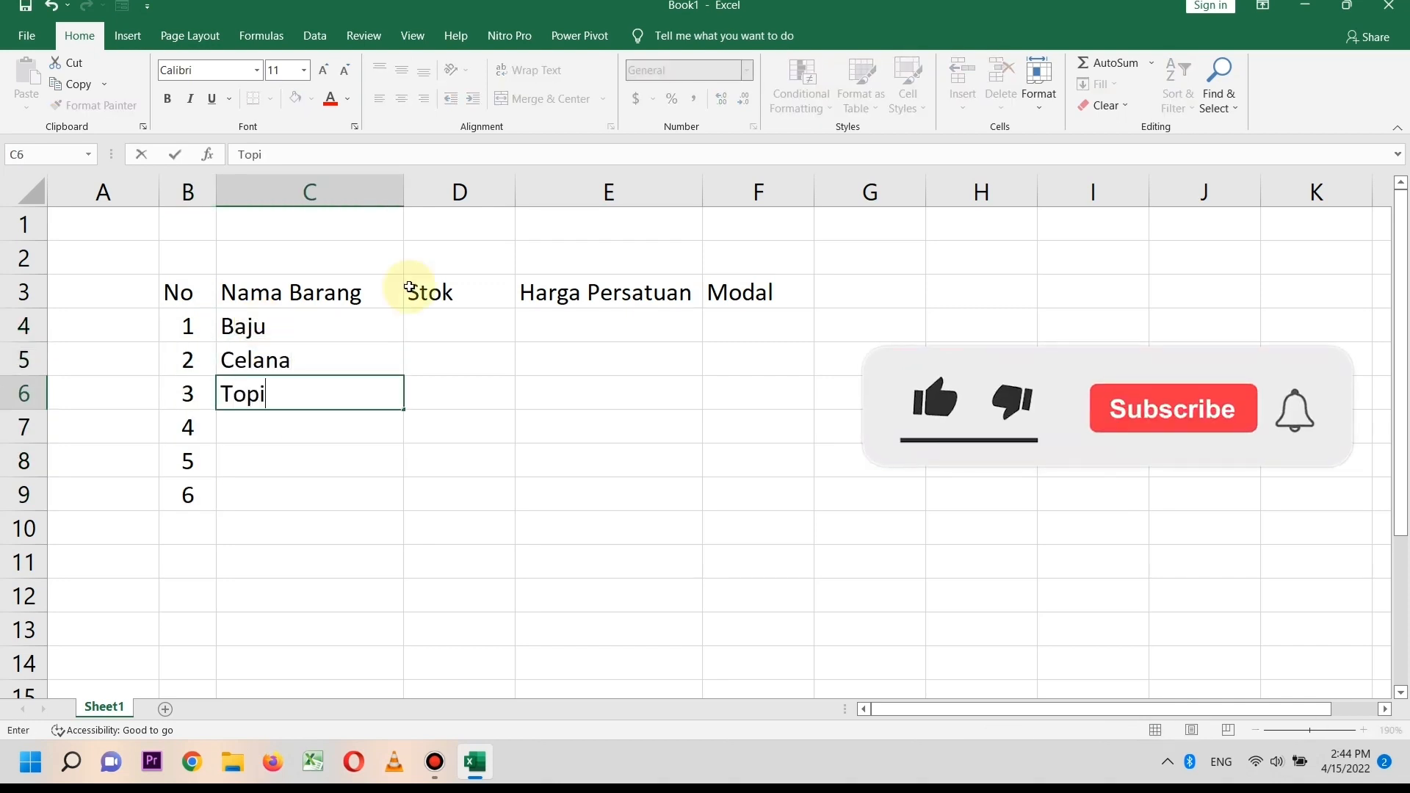
pyautogui.press('Return')
pyautogui.write('Ikat Pinggang')
pyautogui.press('Return')
pyautogui.write('Sepatu')
pyautogui.press('Return')
pyautogui.write('Kaos Kaki')
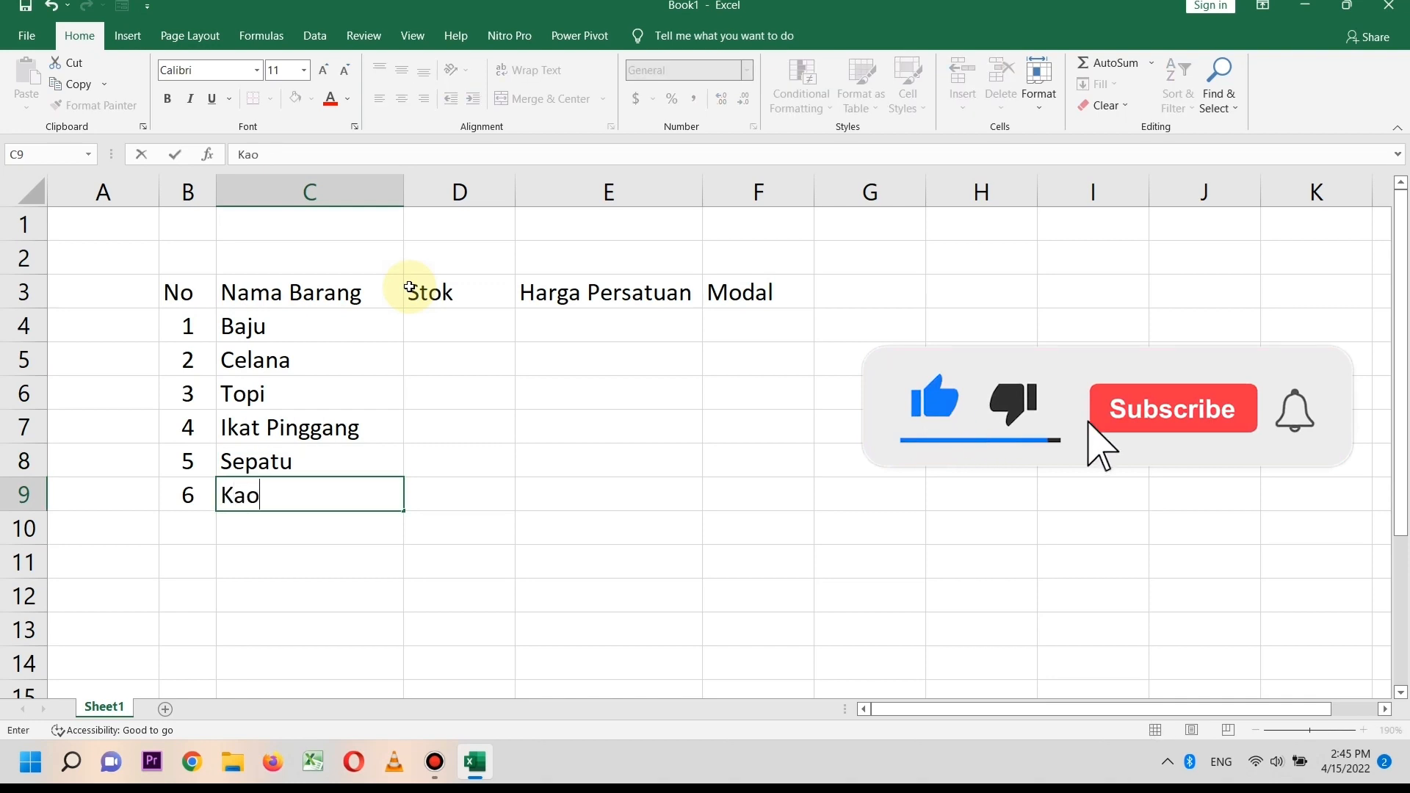
pyautogui.press('Return')
# Fill D4 through D9 under Stok with 23, 45, 65, 87, 6 and 90.
pyautogui.click(453, 323)
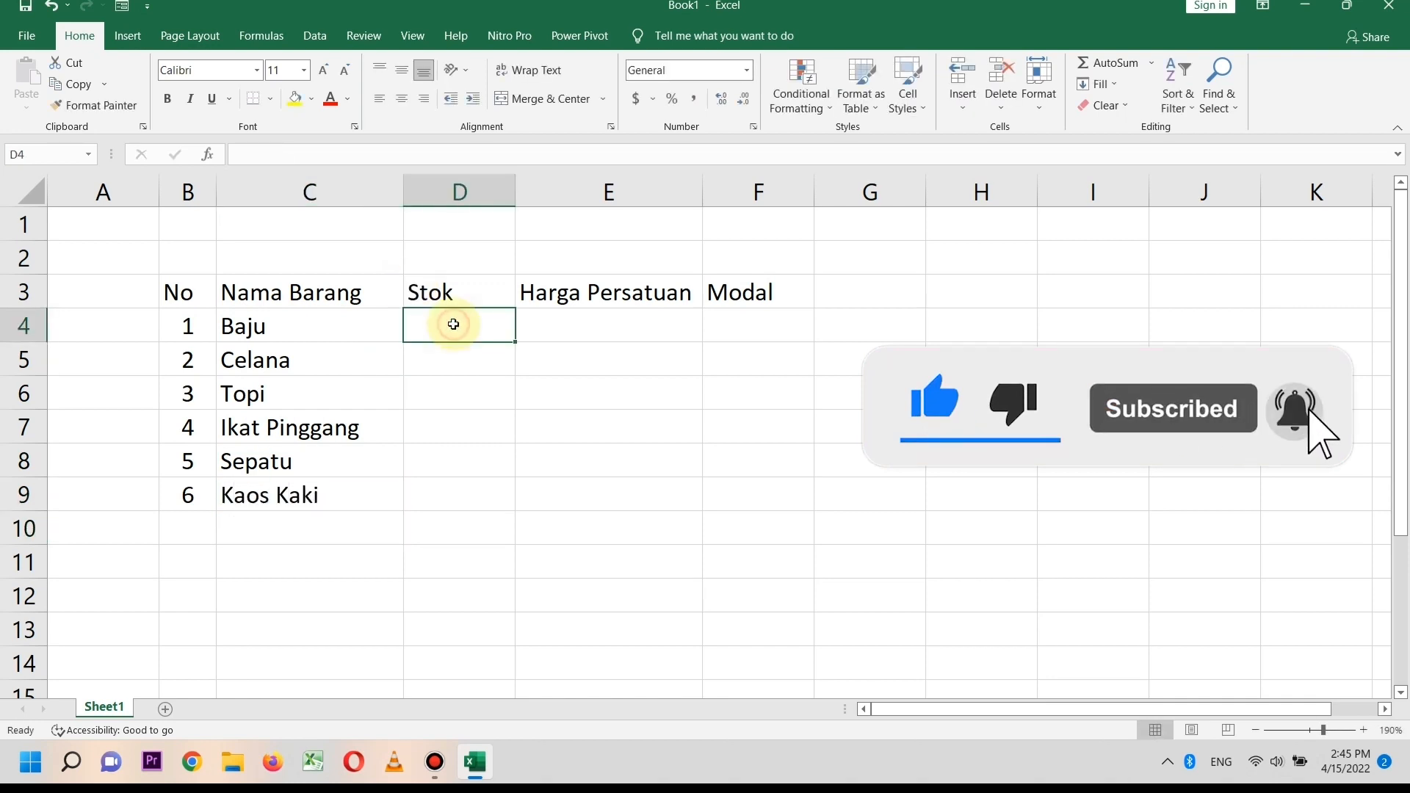
pyautogui.write('23')
pyautogui.press('Return')
pyautogui.write('45')
pyautogui.press('Return')
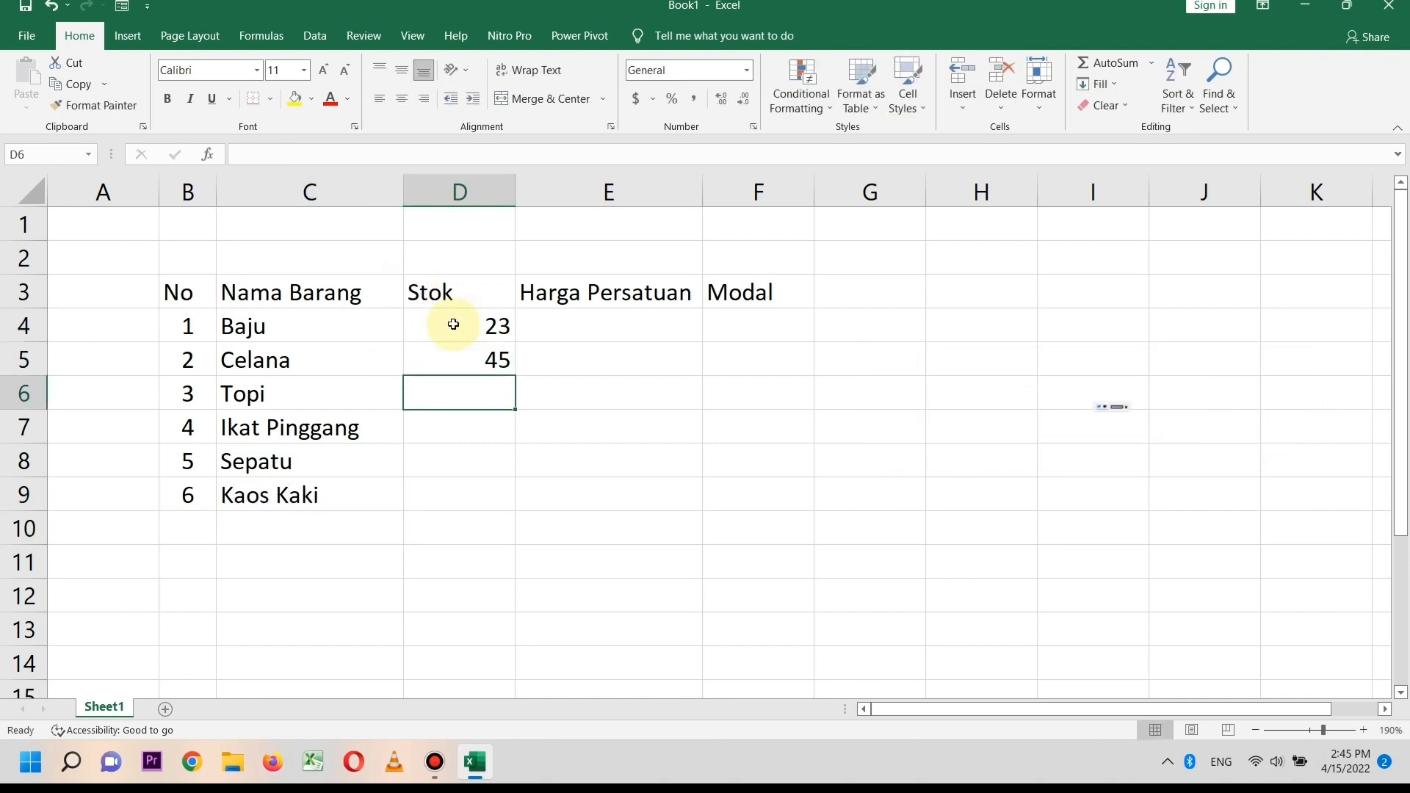
pyautogui.write('65')
pyautogui.press('Return')
pyautogui.write('87')
pyautogui.press('Return')
pyautogui.write('6')
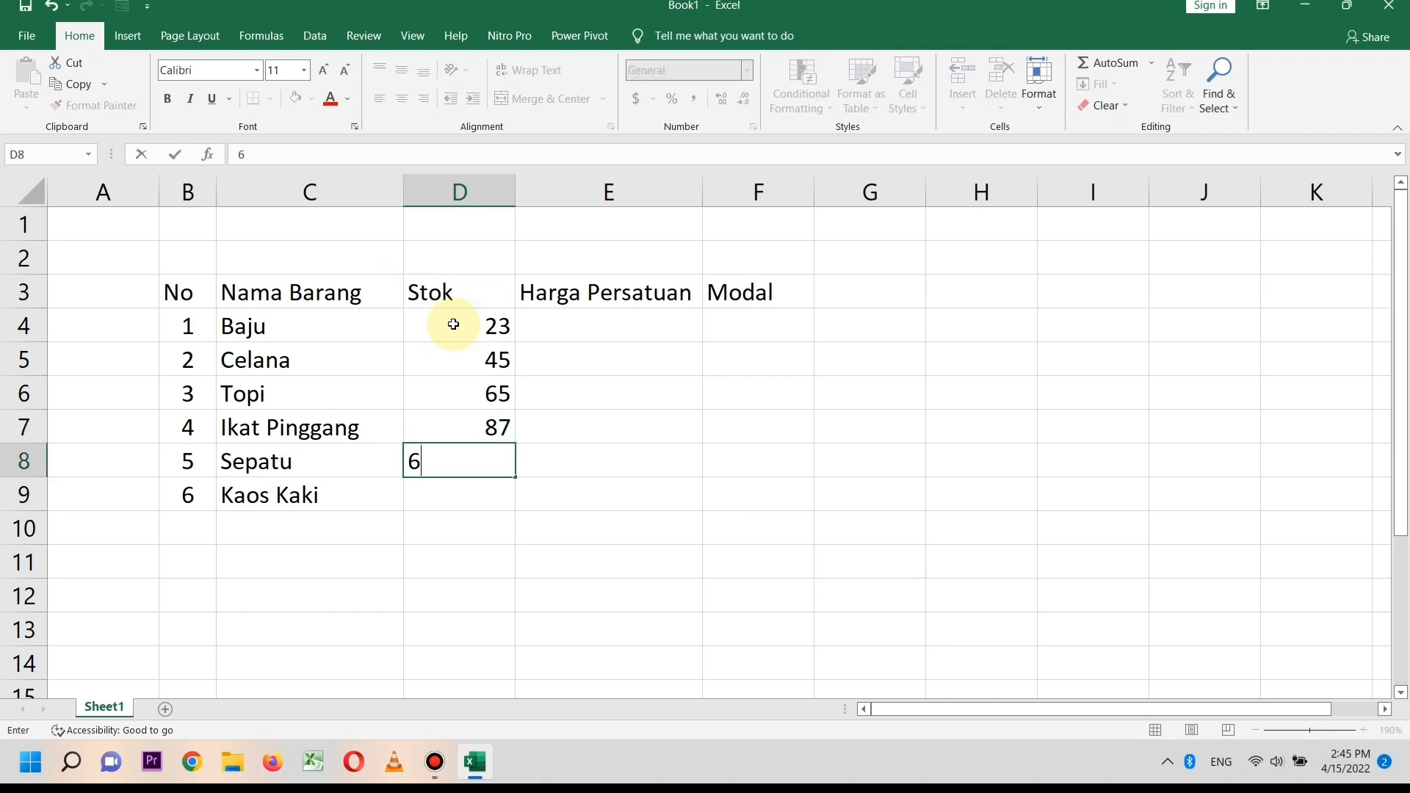
pyautogui.press('Return')
pyautogui.write('90')
pyautogui.press('Return')
# Center the Stok header and its values in D3:D9 horizontally.
pyautogui.moveTo(454, 324); pyautogui.dragTo(452, 441)
pyautogui.moveTo(450, 291); pyautogui.dragTo(452, 505)
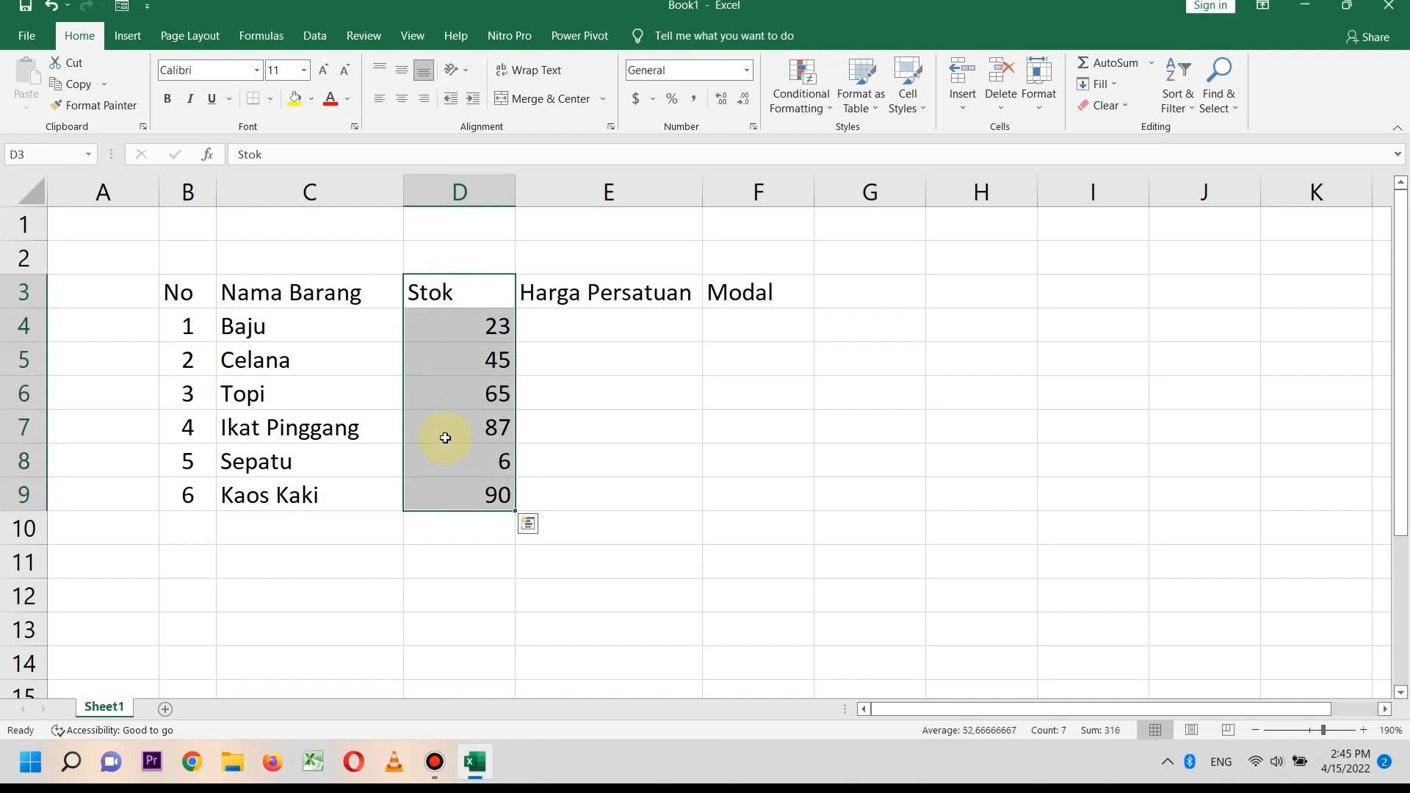
pyautogui.click(411, 105)
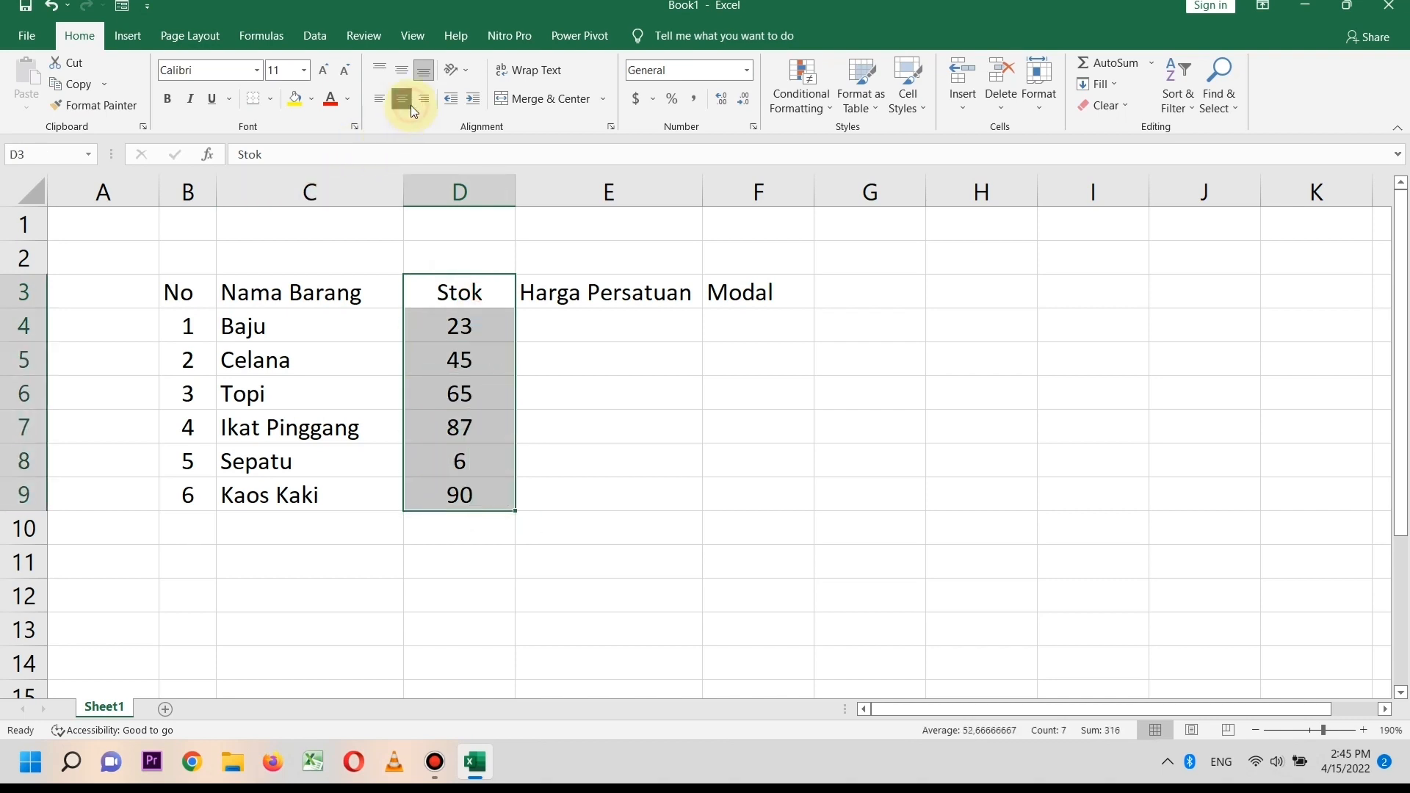
# Fill E4 through E9 under Harga Persatuan with 150000, 134000, 35000, 65000, 250000 and 6000.
pyautogui.click(607, 331)
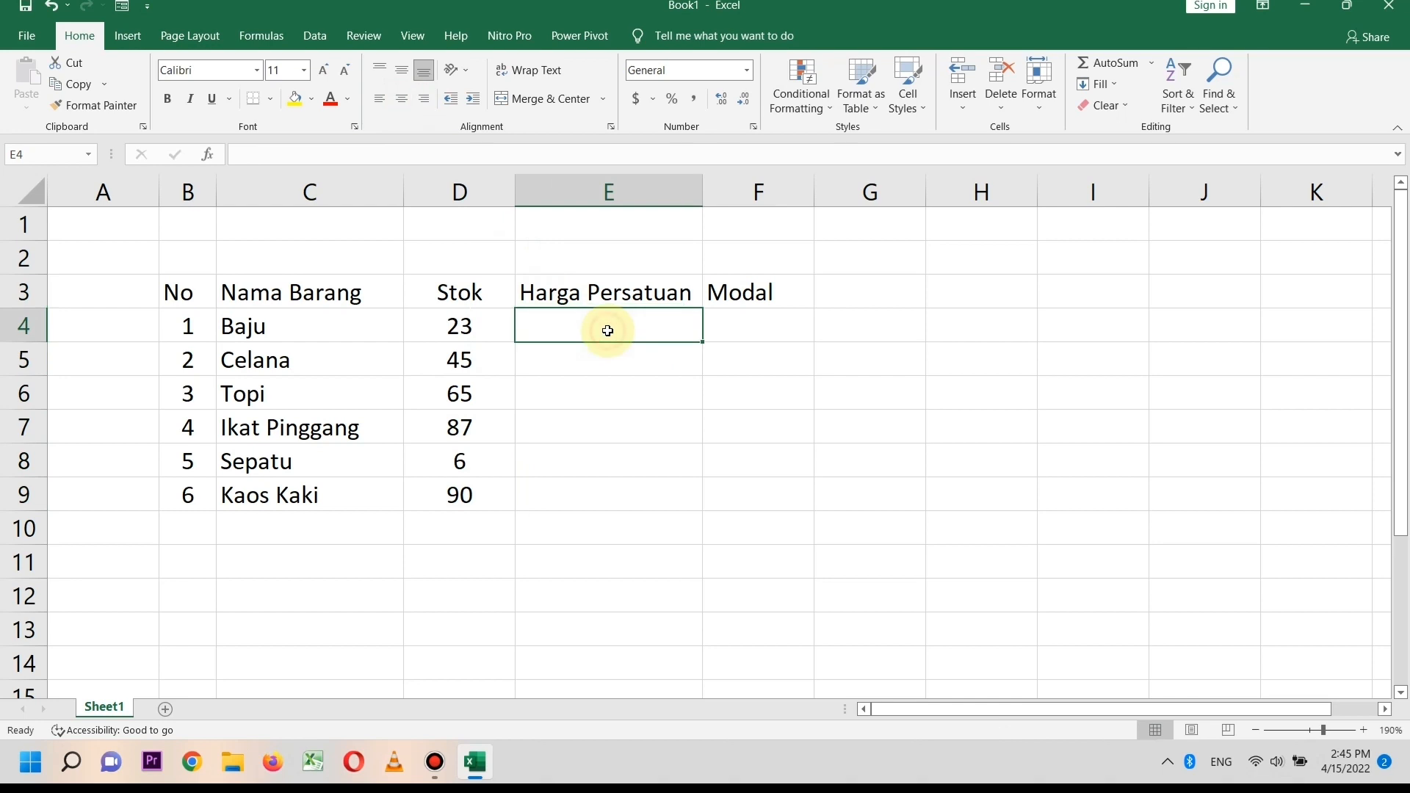
pyautogui.write('150000')
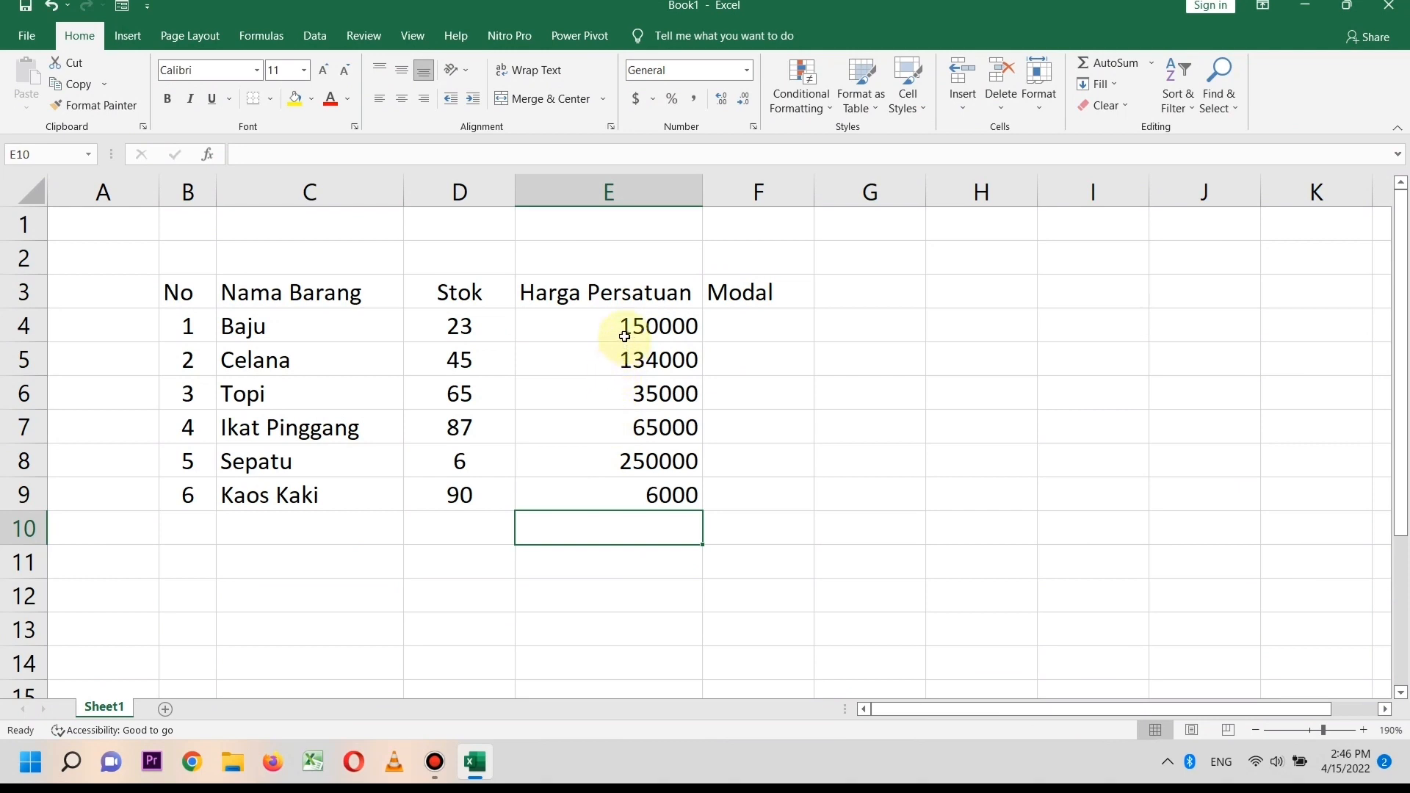
# Format the unit prices in E4:E9 as Accounting with the Rp Indonesian symbol and 0 decimal places.
pyautogui.moveTo(627, 326); pyautogui.dragTo(636, 512)
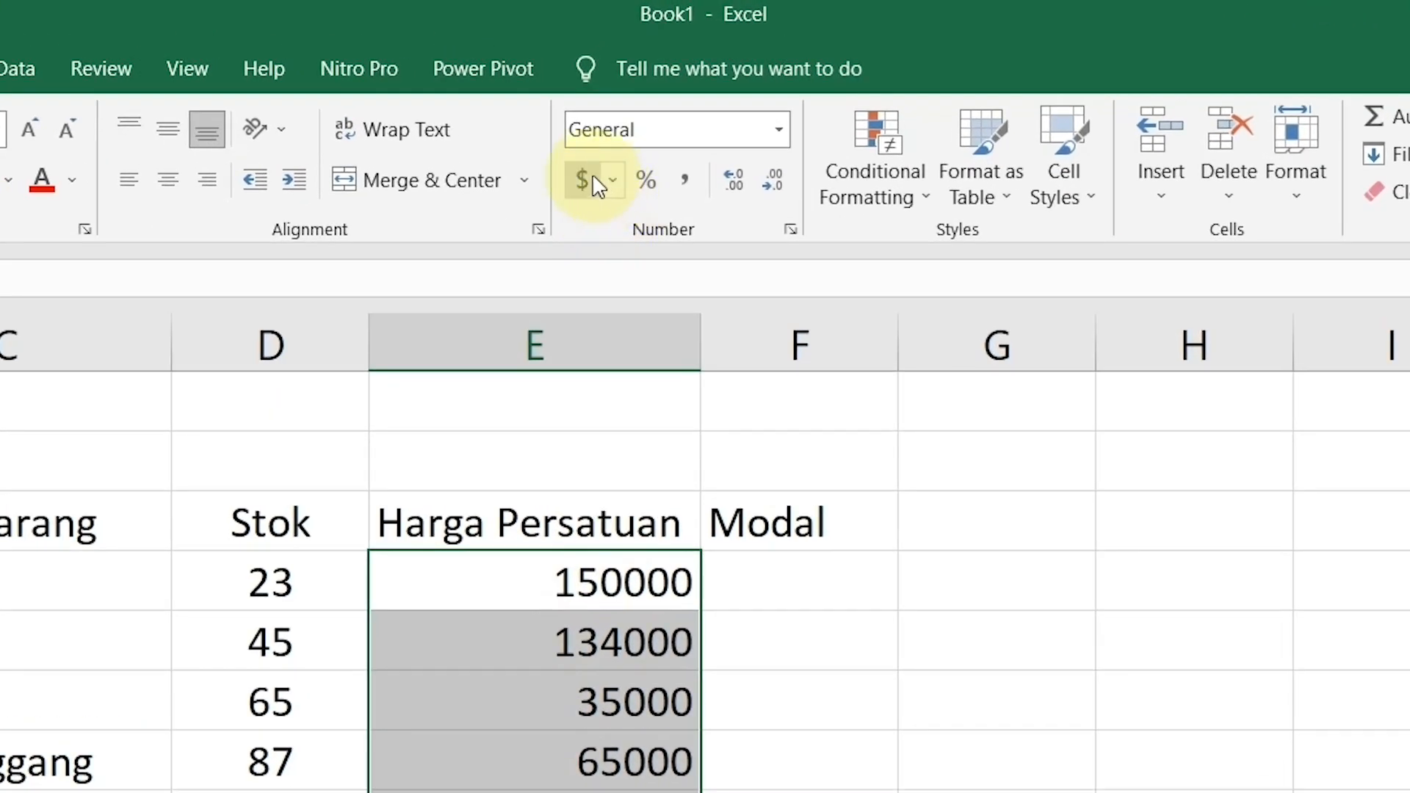
pyautogui.click(592, 173)
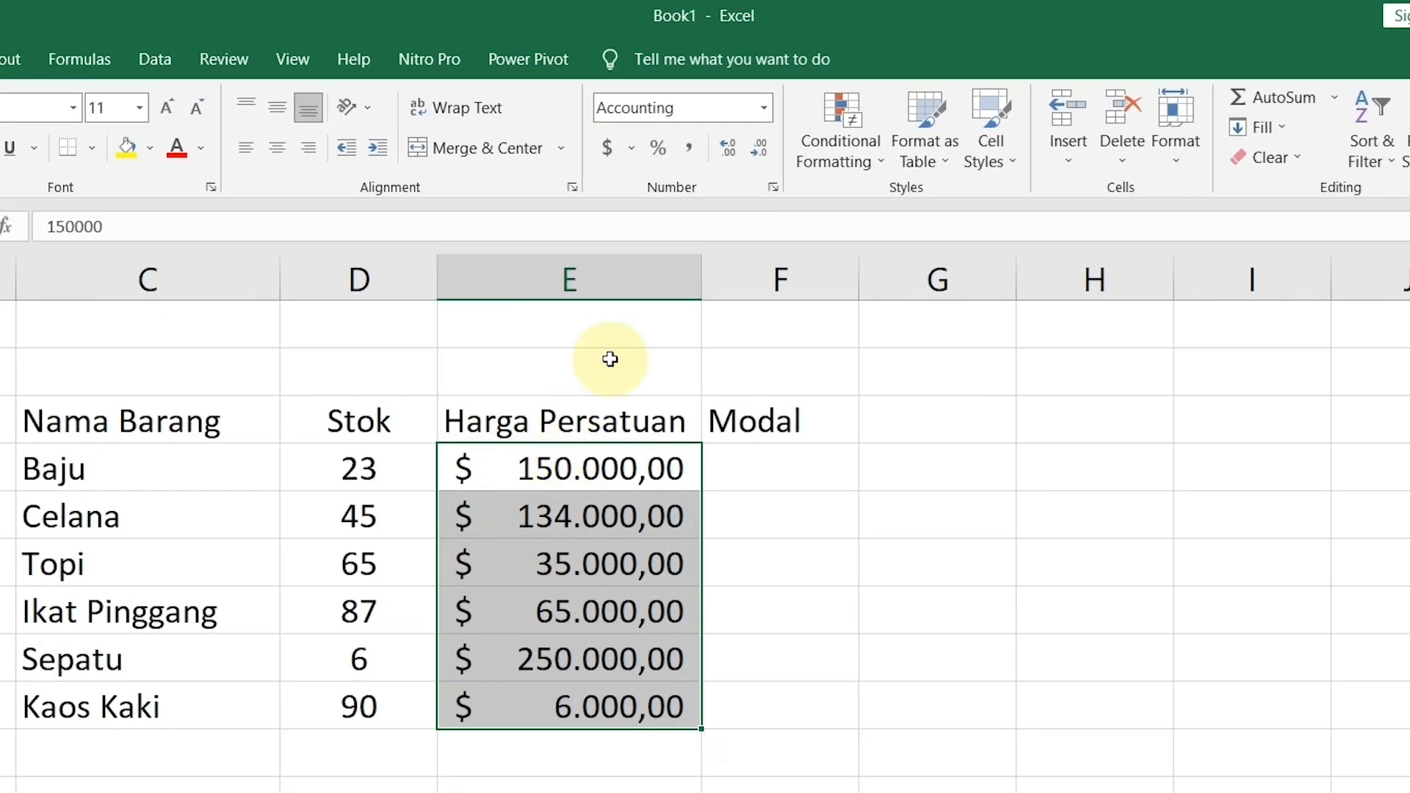
pyautogui.click(774, 188)
pyautogui.click(774, 188)
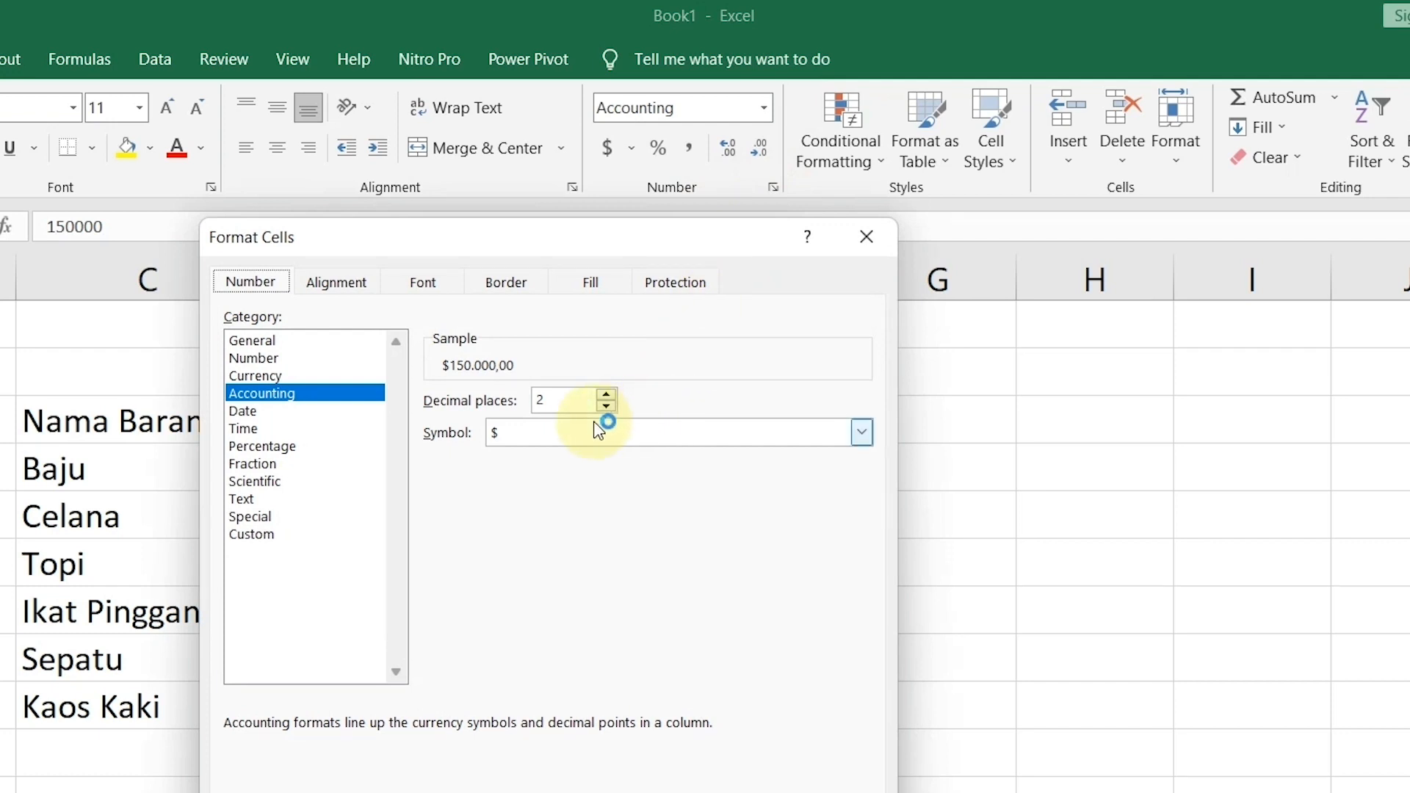
pyautogui.click(509, 436)
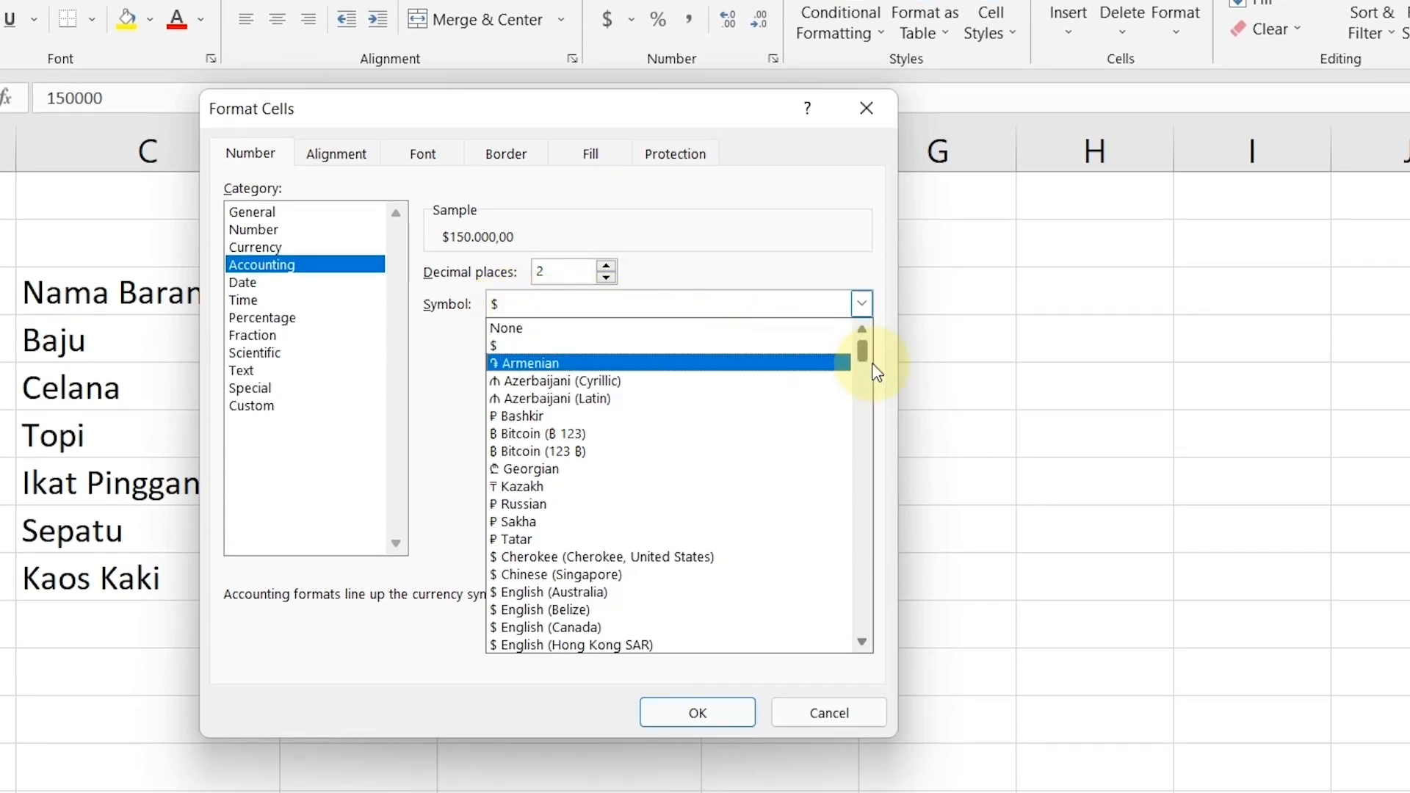
pyautogui.moveTo(866, 347); pyautogui.dragTo(863, 472)
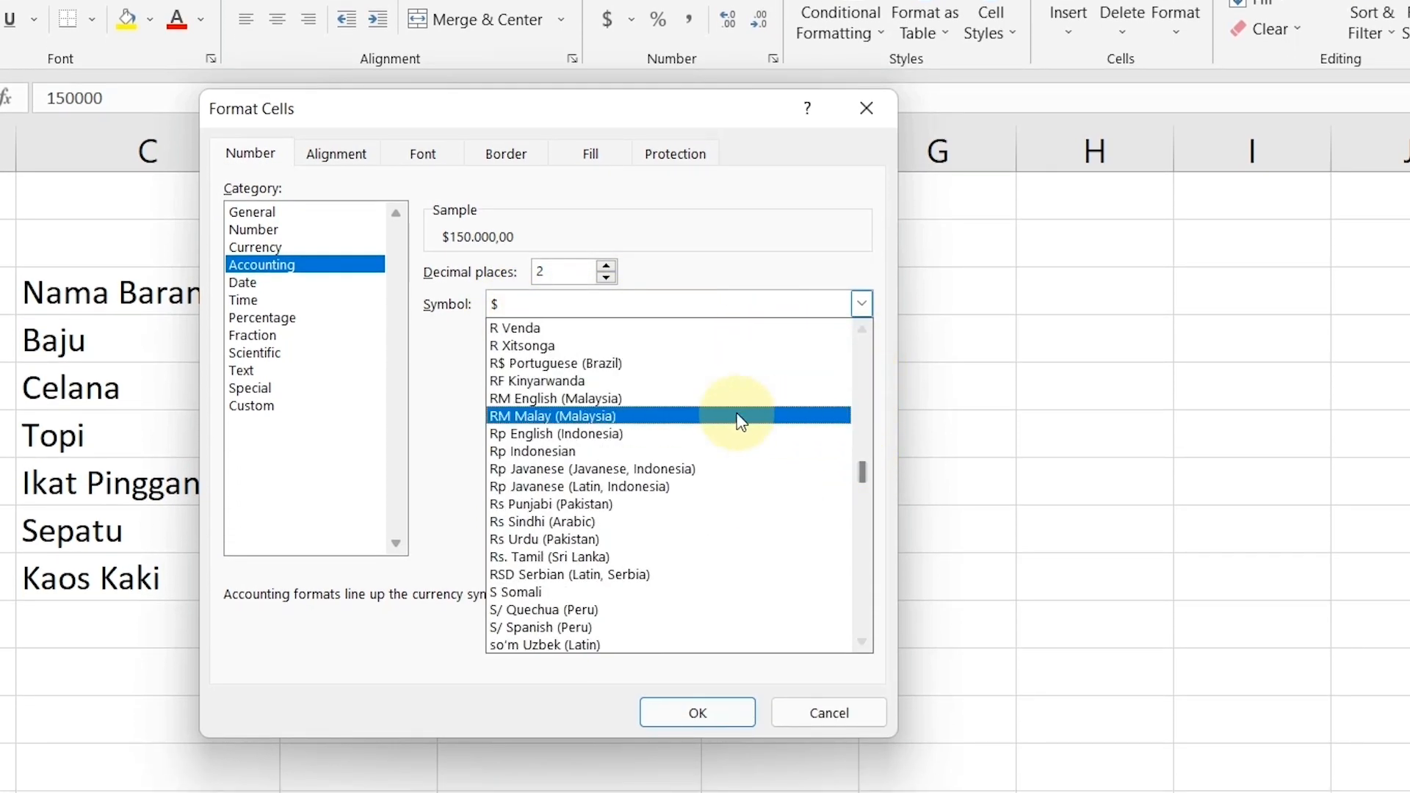
pyautogui.click(558, 450)
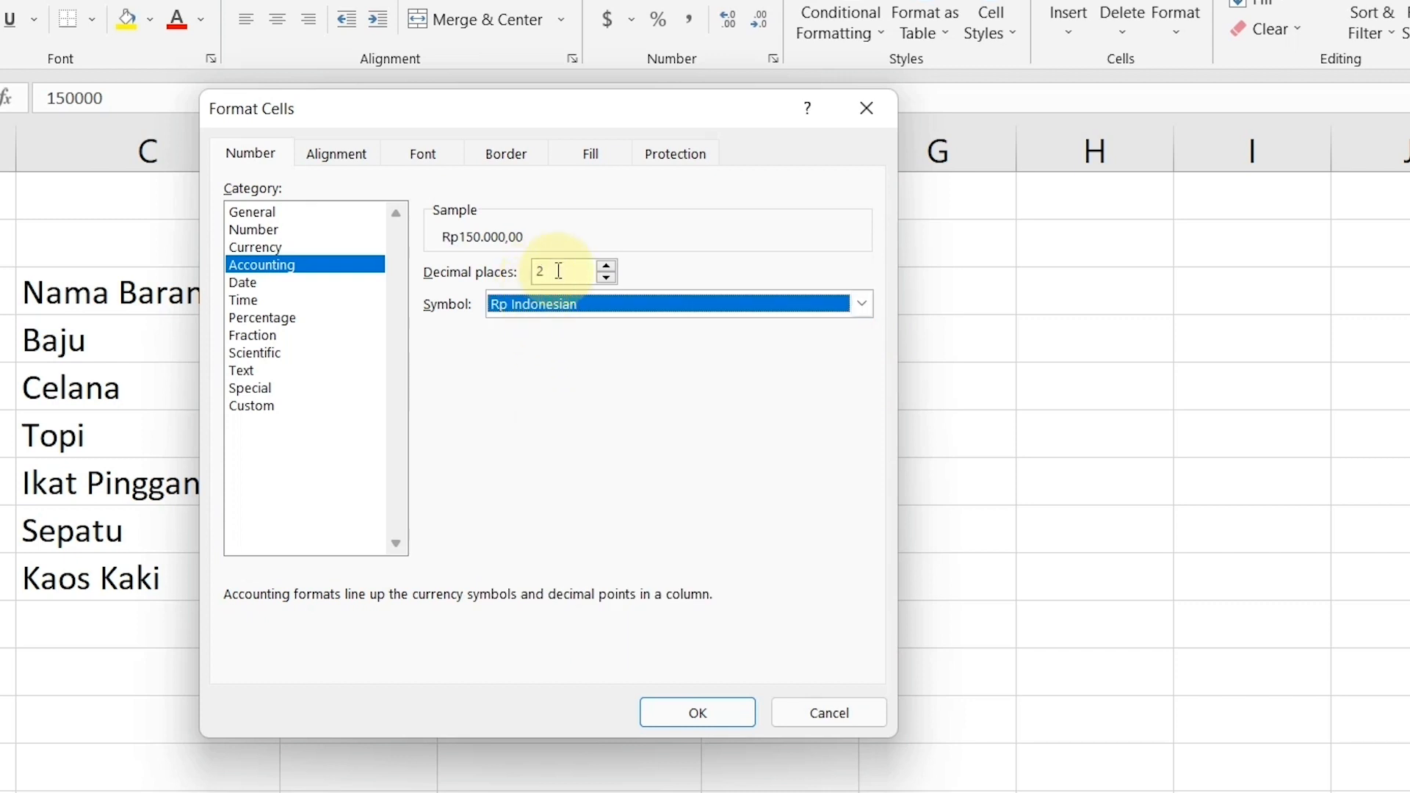
pyautogui.click(606, 279)
pyautogui.click(606, 279)
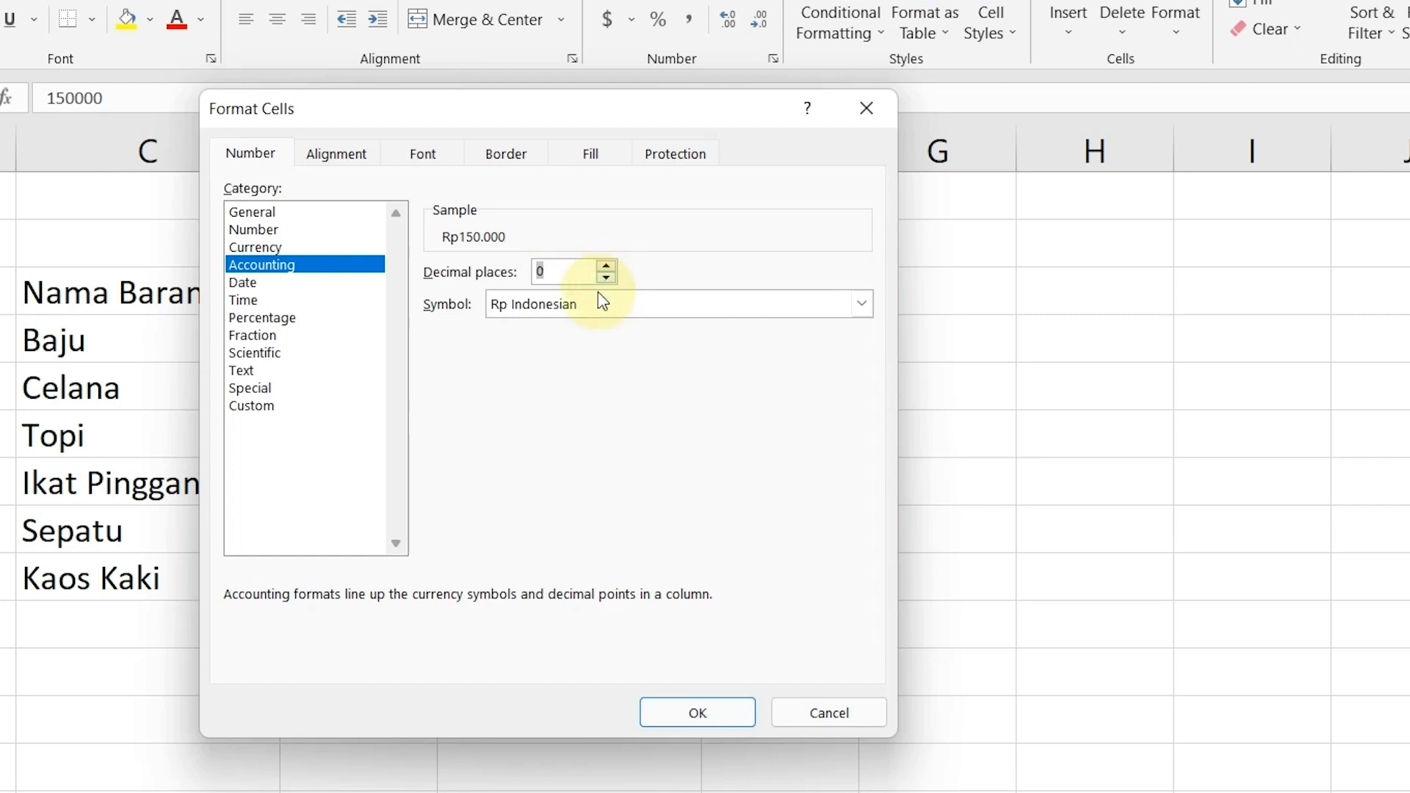
pyautogui.click(686, 721)
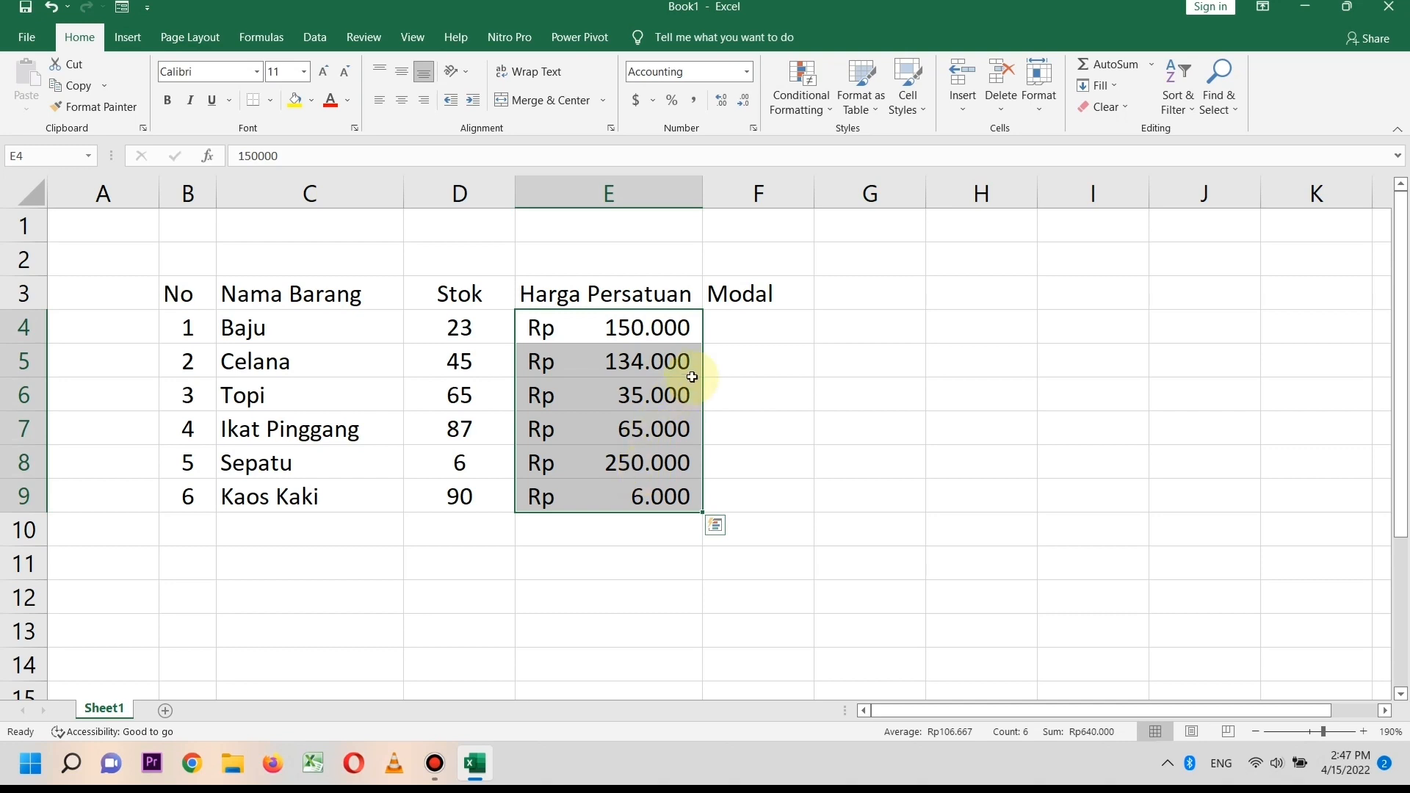
# Calculate the capital for Baju in F4 with the formula =E4*D4.
pyautogui.click(745, 325)
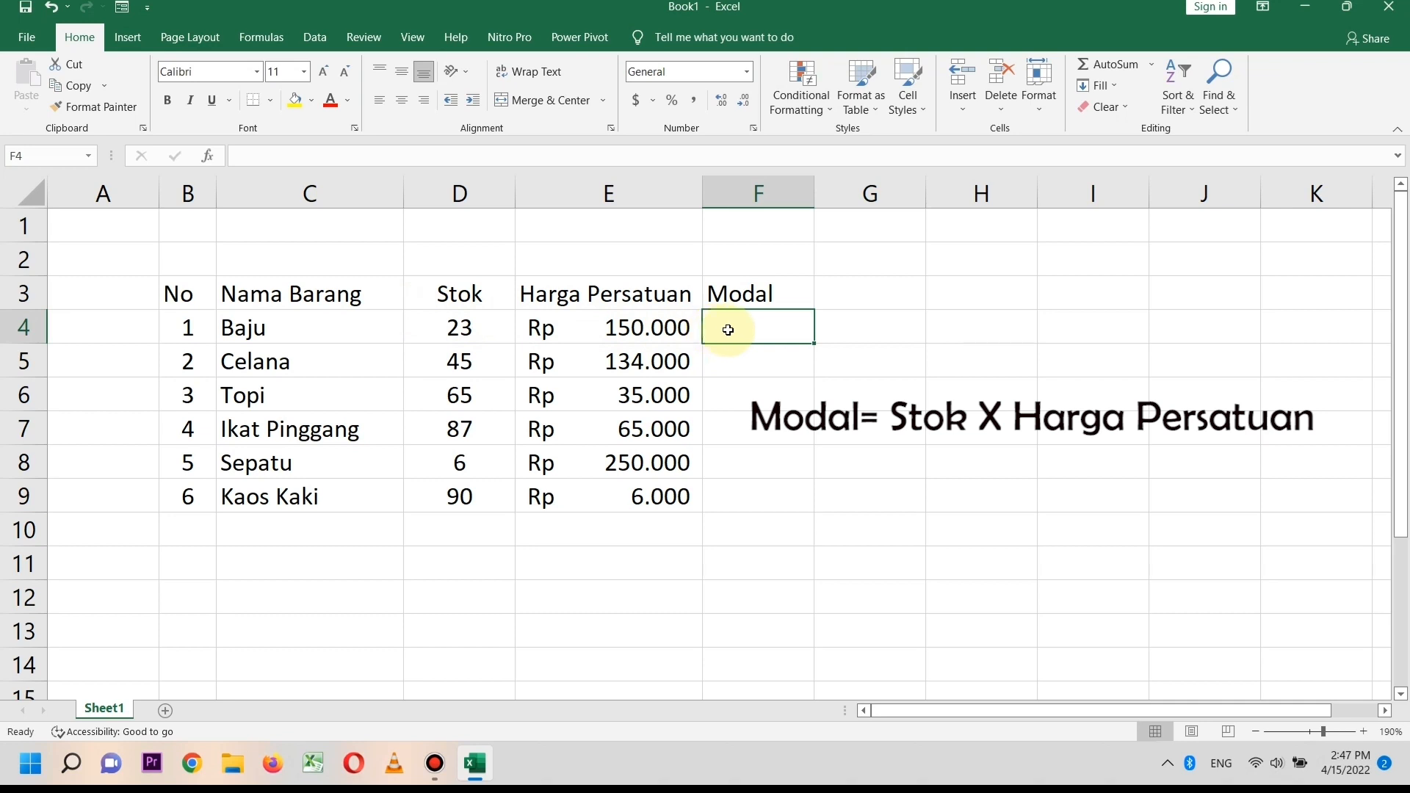
pyautogui.write('=')
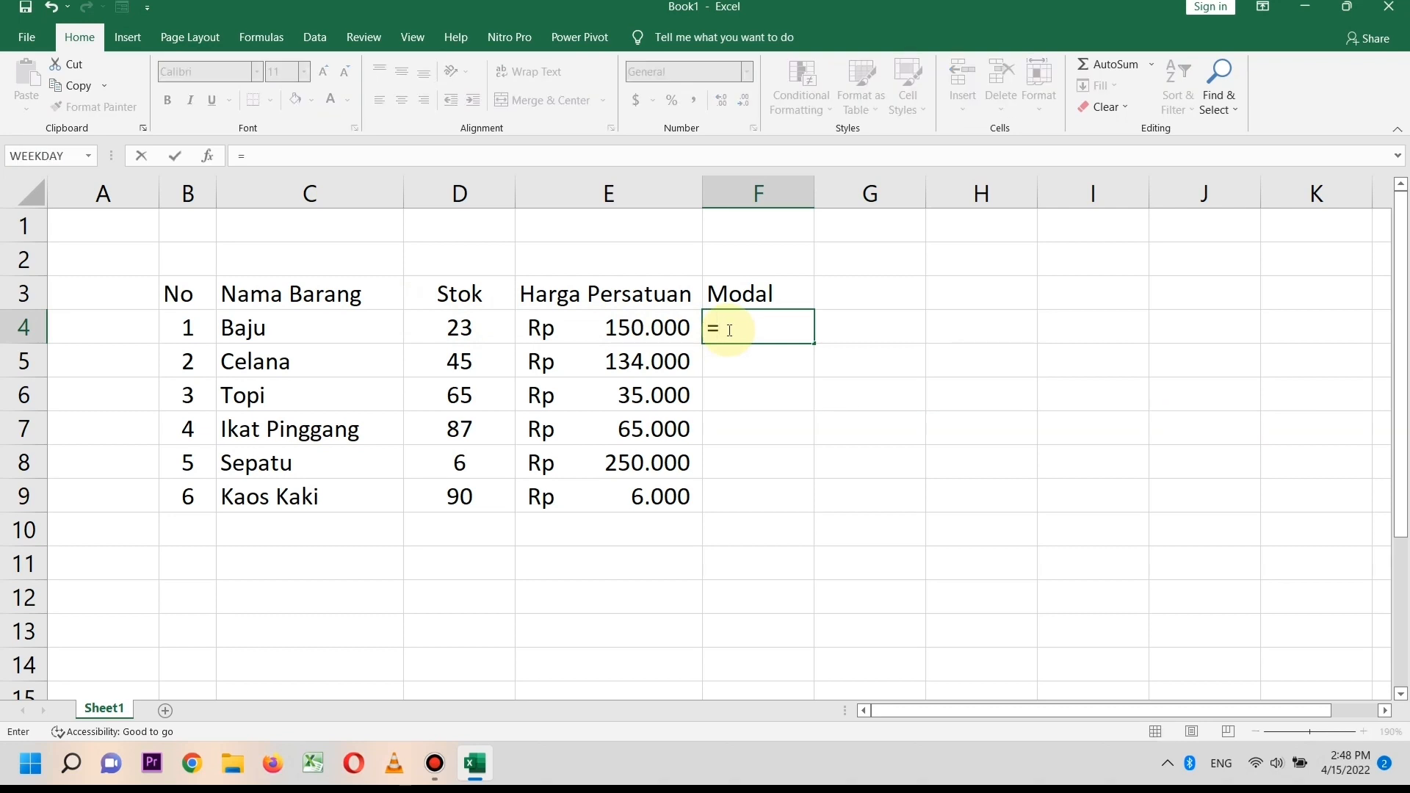
pyautogui.click(621, 336)
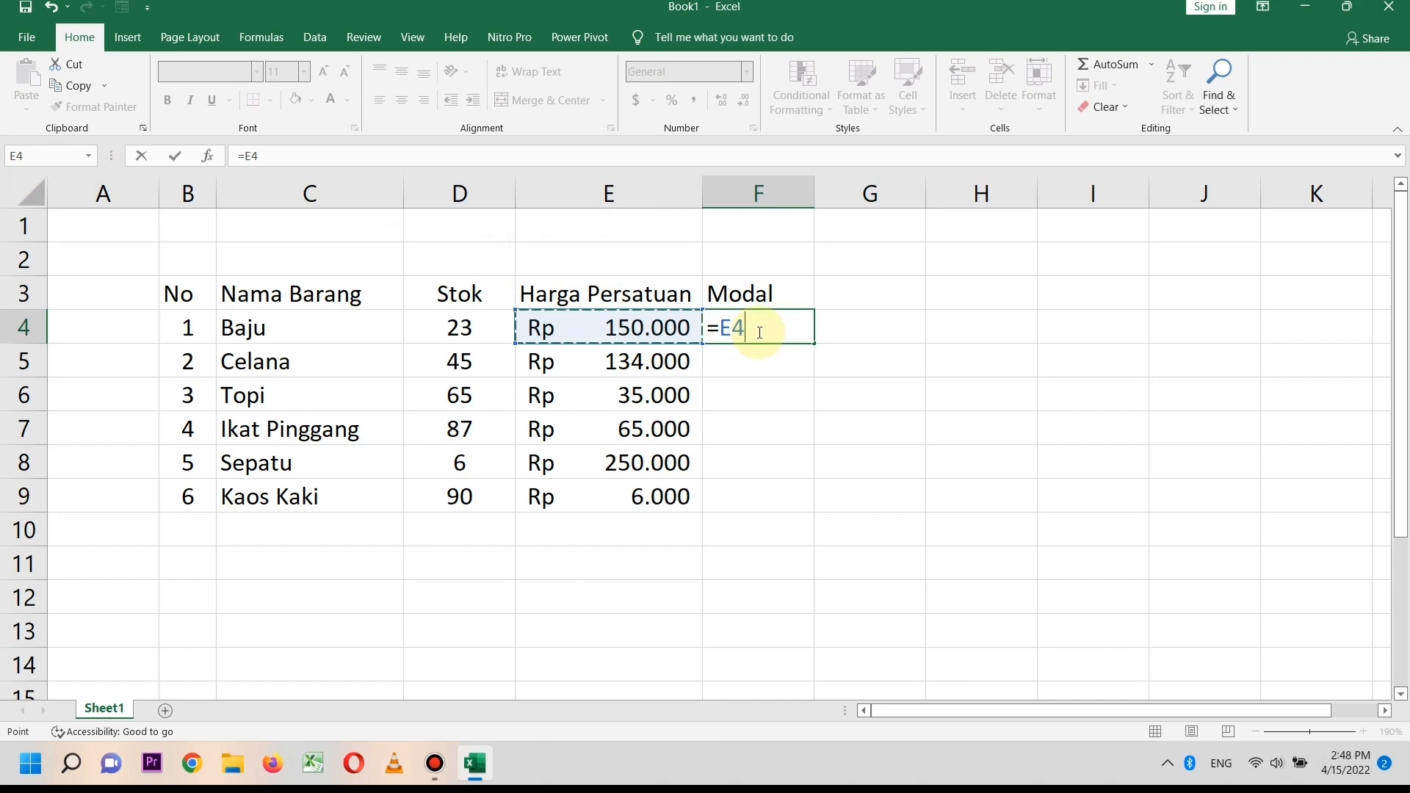
pyautogui.write('*')
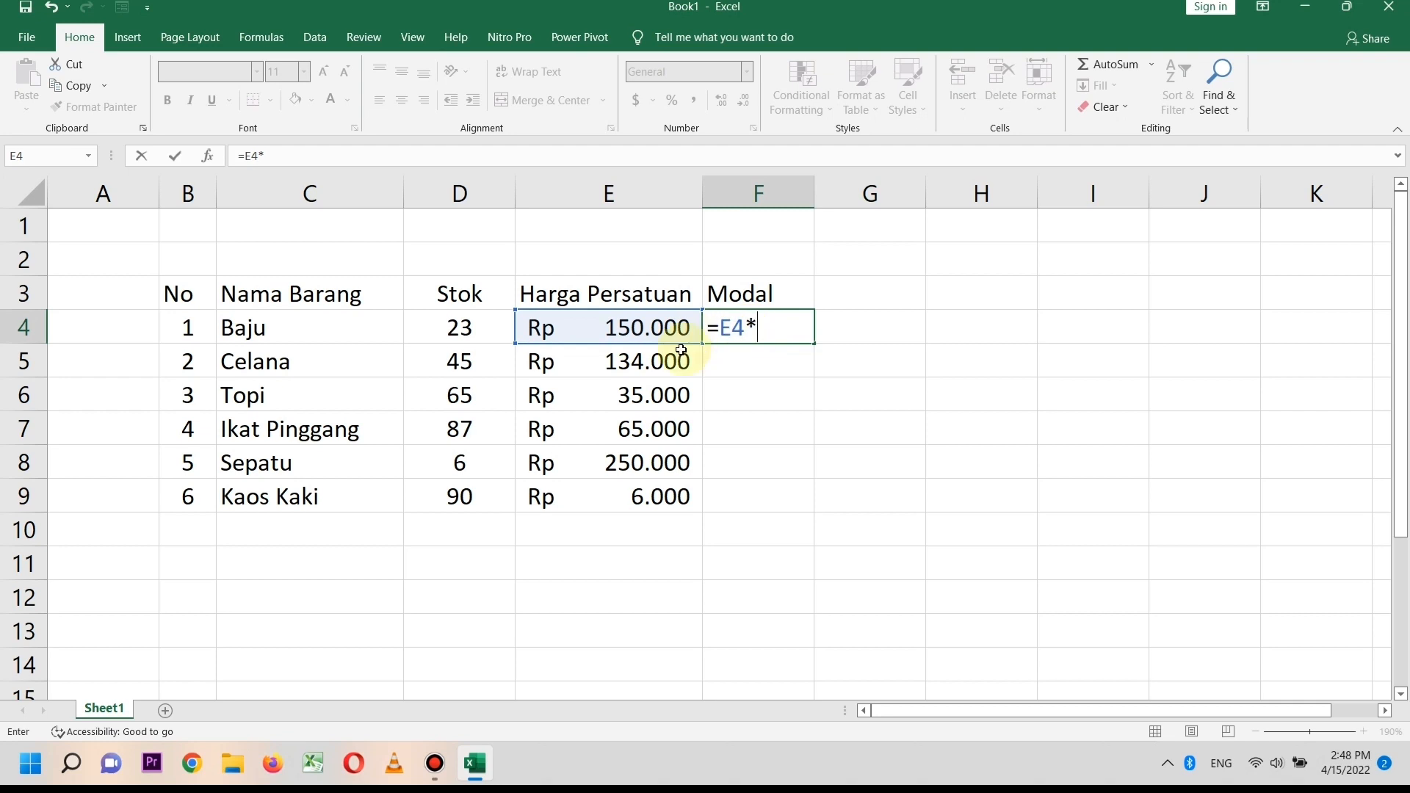
pyautogui.click(448, 330)
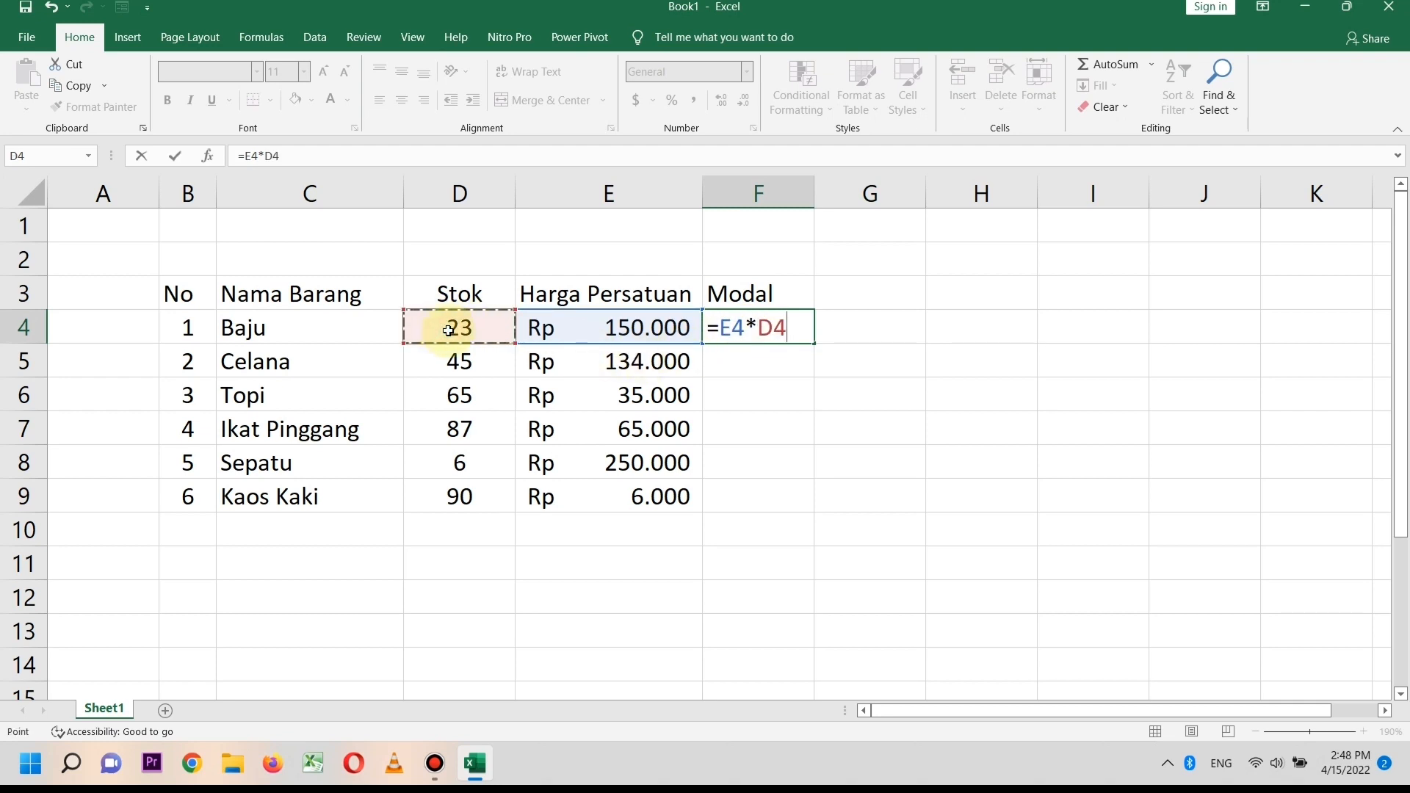
pyautogui.press('Return')
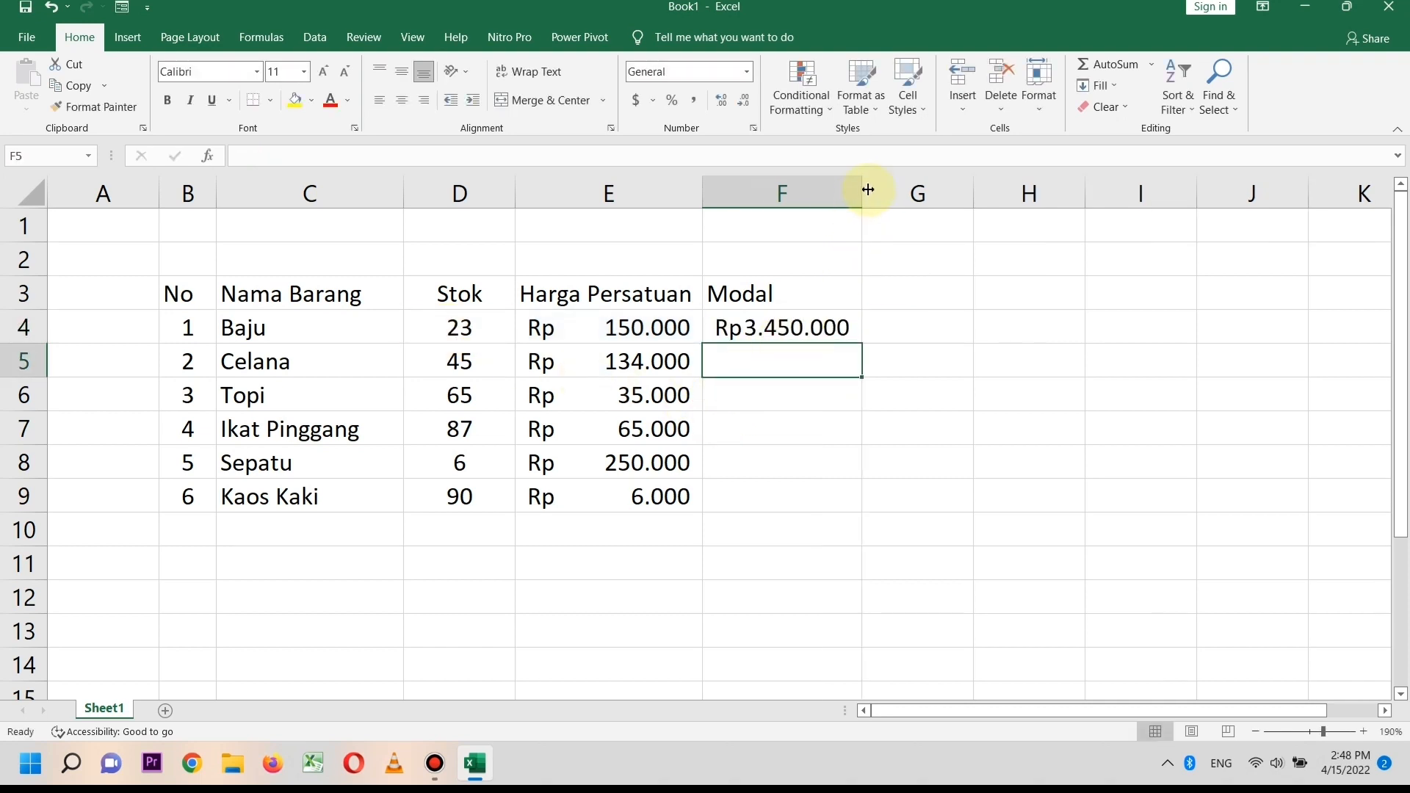
# Widen column F slightly and copy the formula in F4 down through F9.
pyautogui.moveTo(865, 190); pyautogui.dragTo(888, 194)
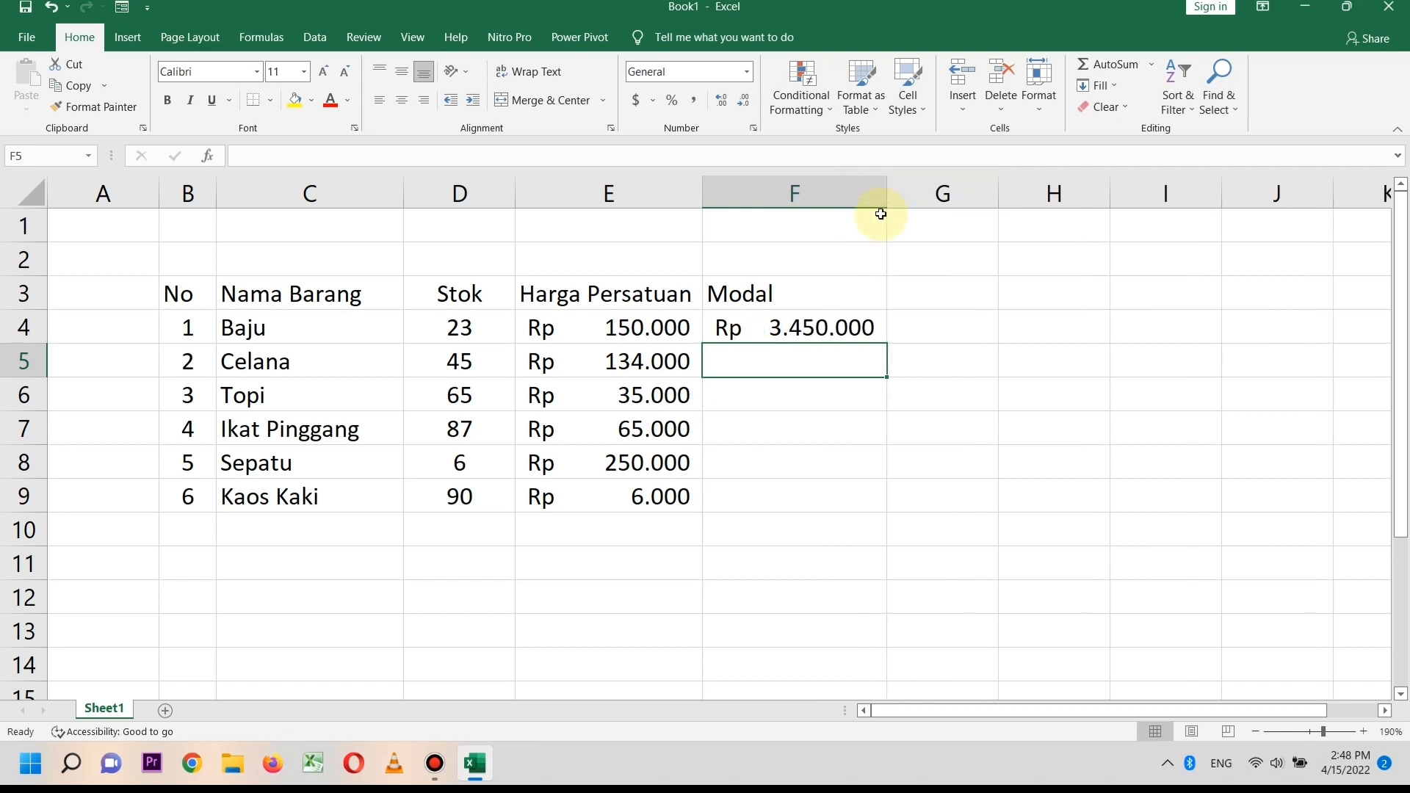
pyautogui.click(852, 321)
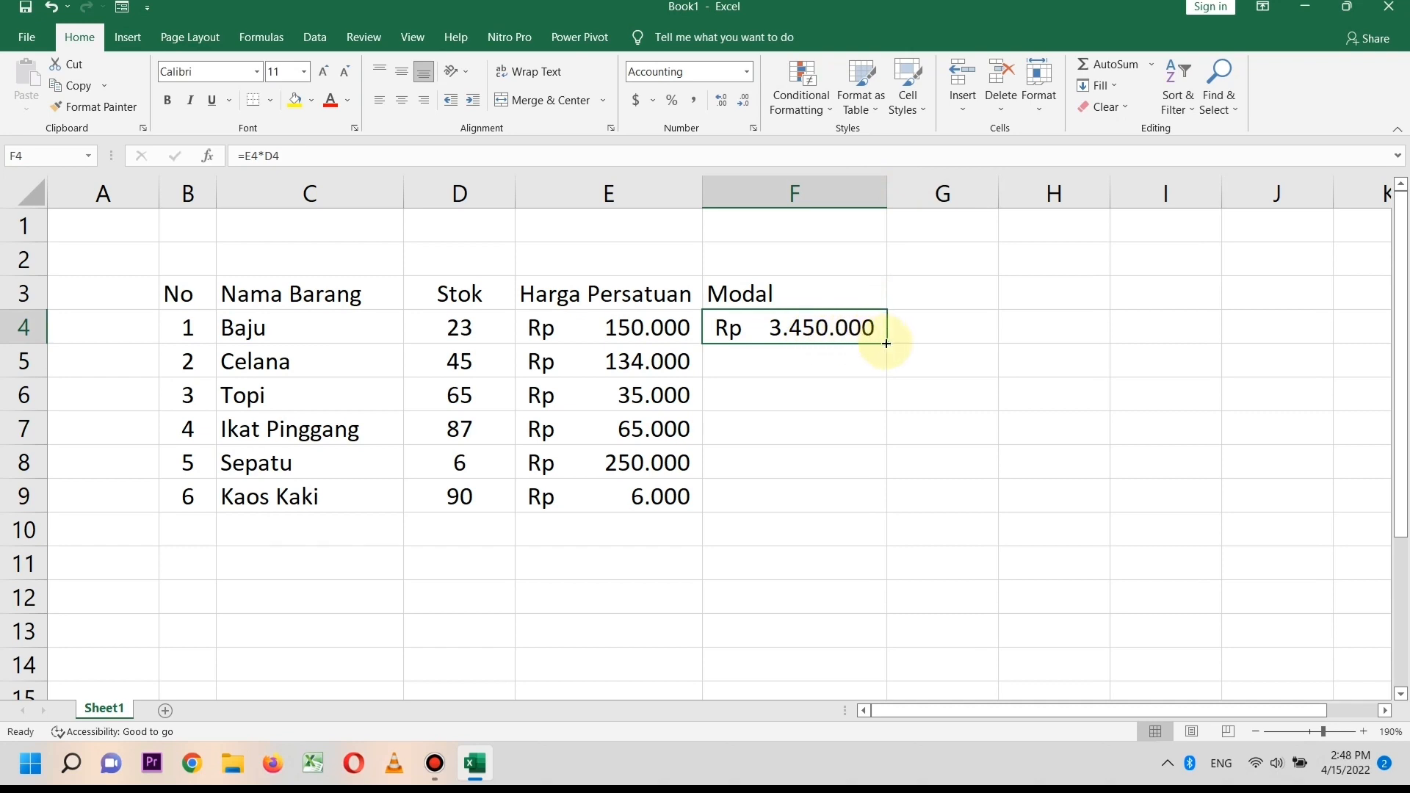
pyautogui.moveTo(886, 343); pyautogui.dragTo(892, 490)
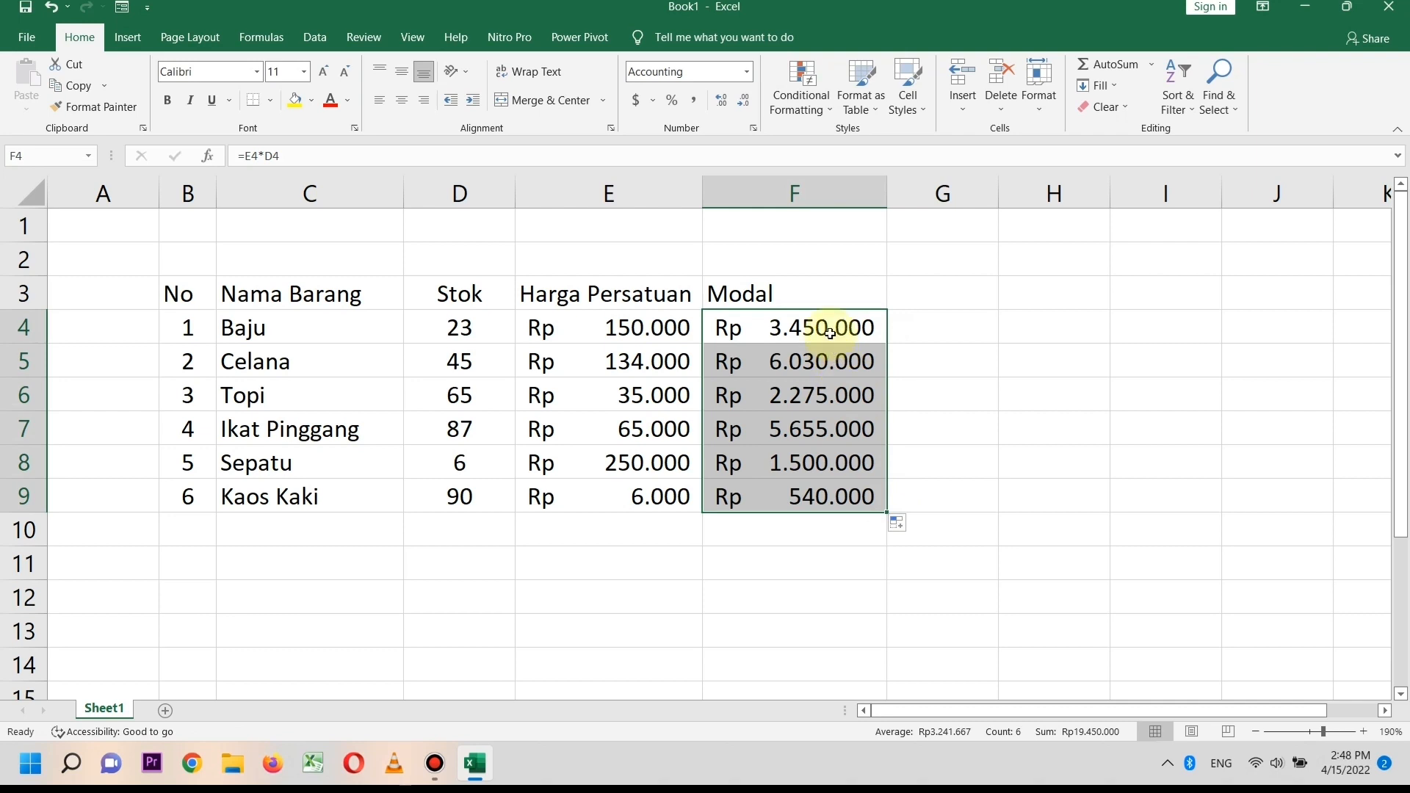
# Center the Modal header in F3 horizontally.
pyautogui.click(827, 297)
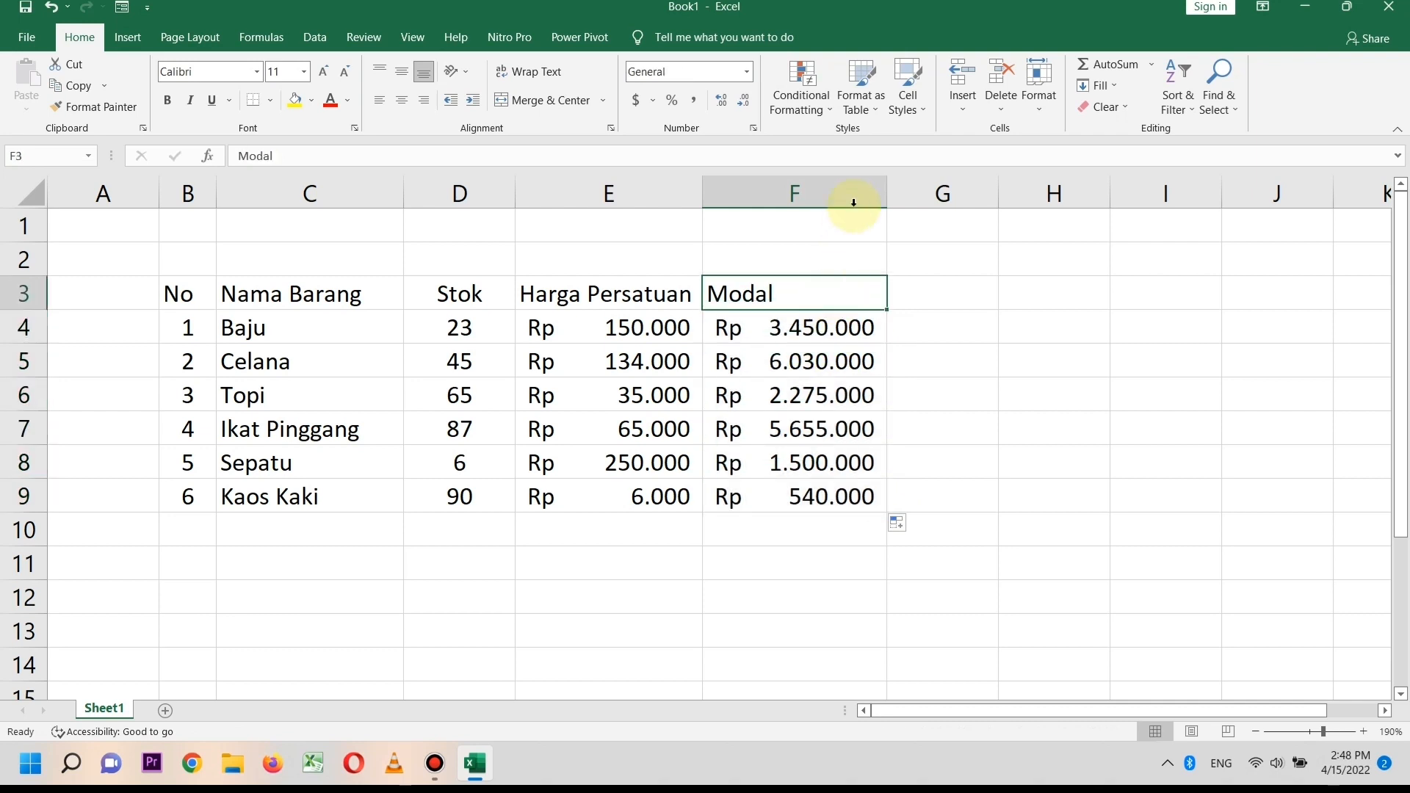
pyautogui.click(412, 106)
pyautogui.click(743, 364)
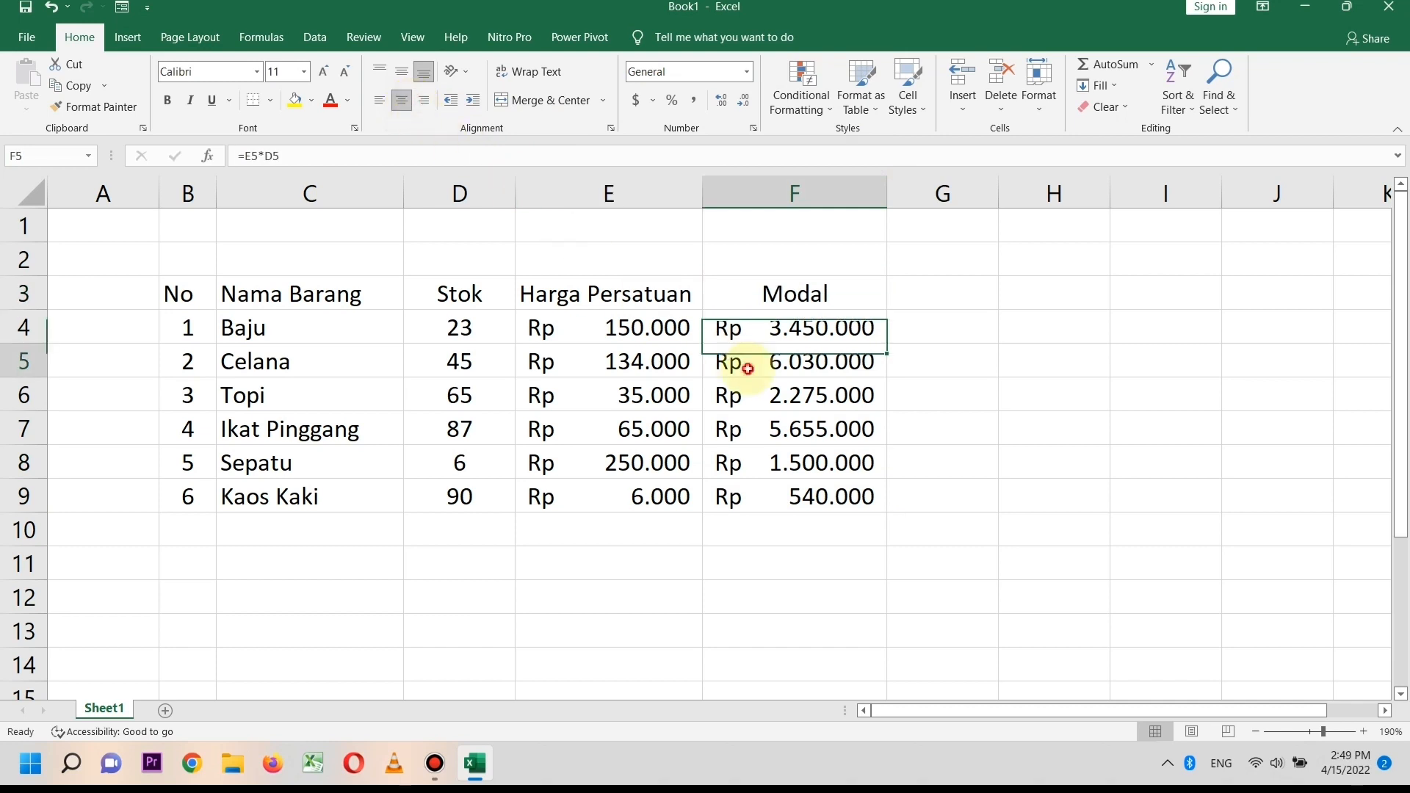
# Enter the summary labels Nilai Tertinggi, Nilai Terendah and Rata-rata in C11, C12 and C13.
pyautogui.click(249, 571)
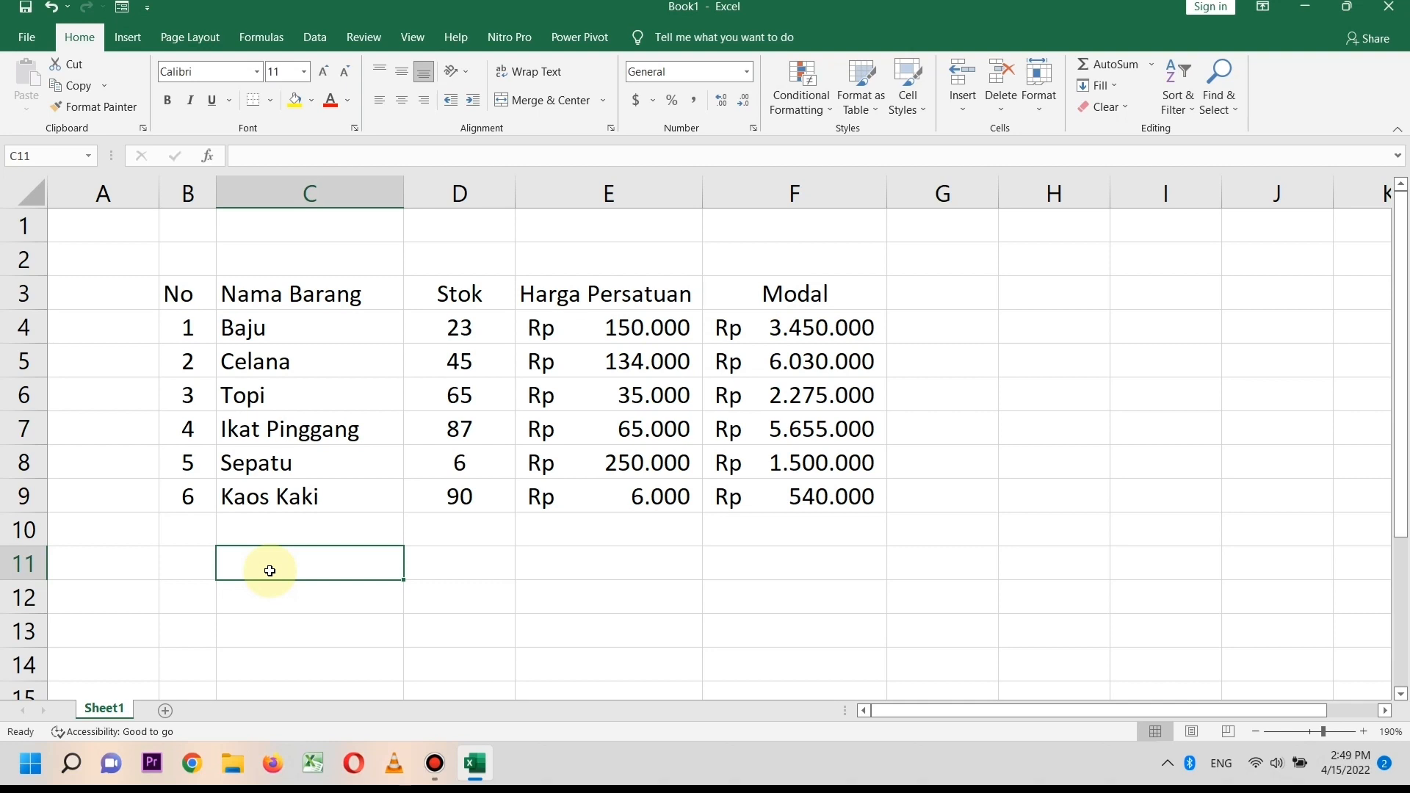
pyautogui.write('Nilai Tertinggi')
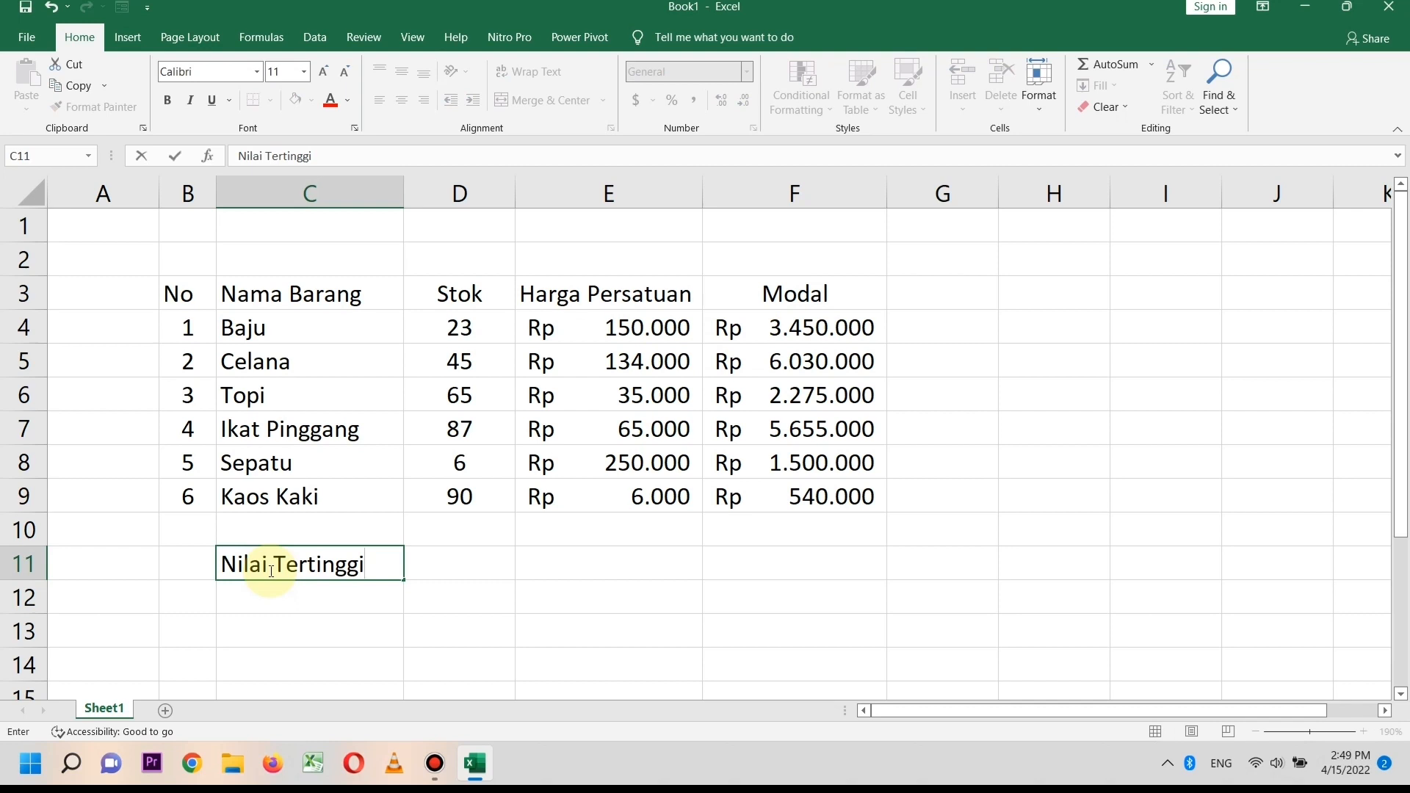
pyautogui.press('Return')
pyautogui.write('Nilai Terendah')
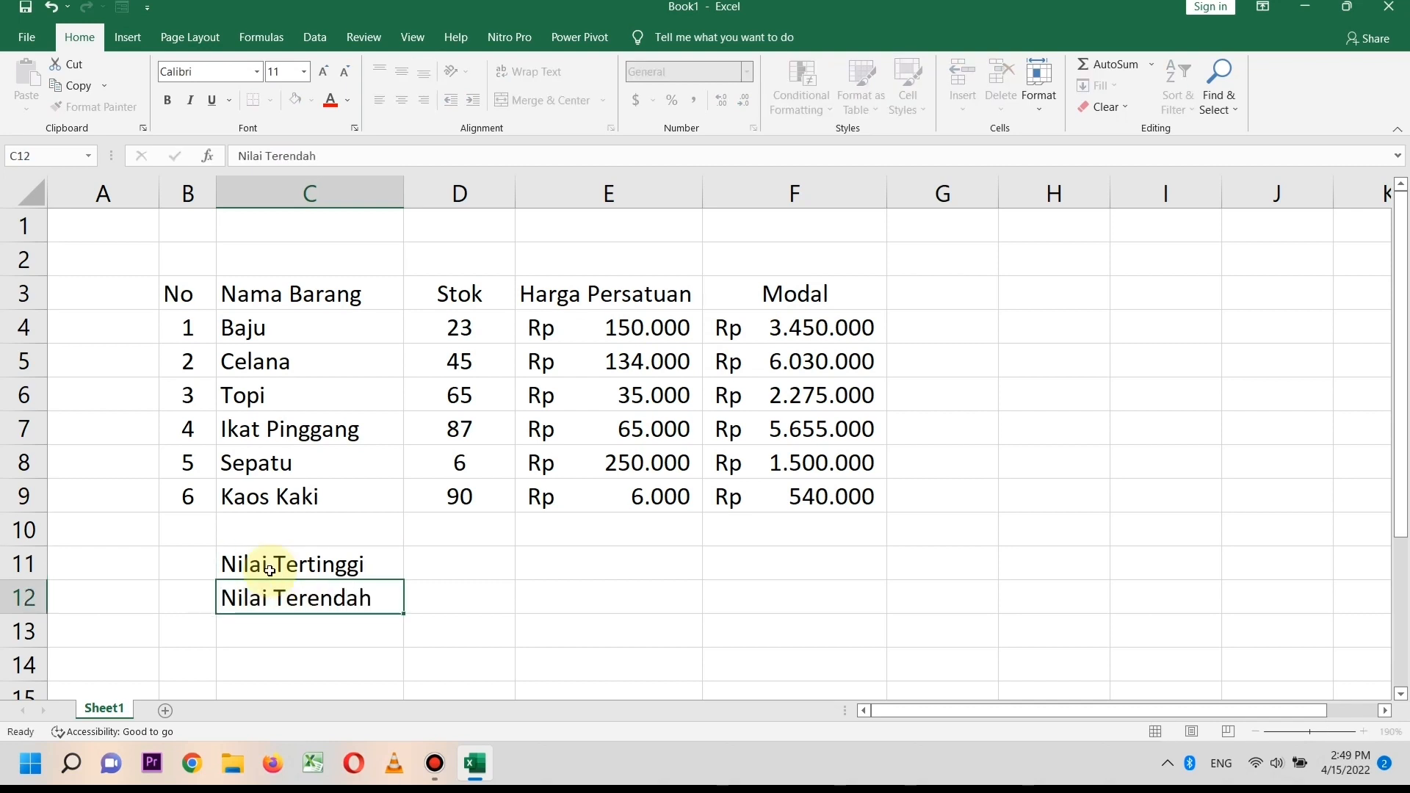
pyautogui.press('Return')
pyautogui.write('R')
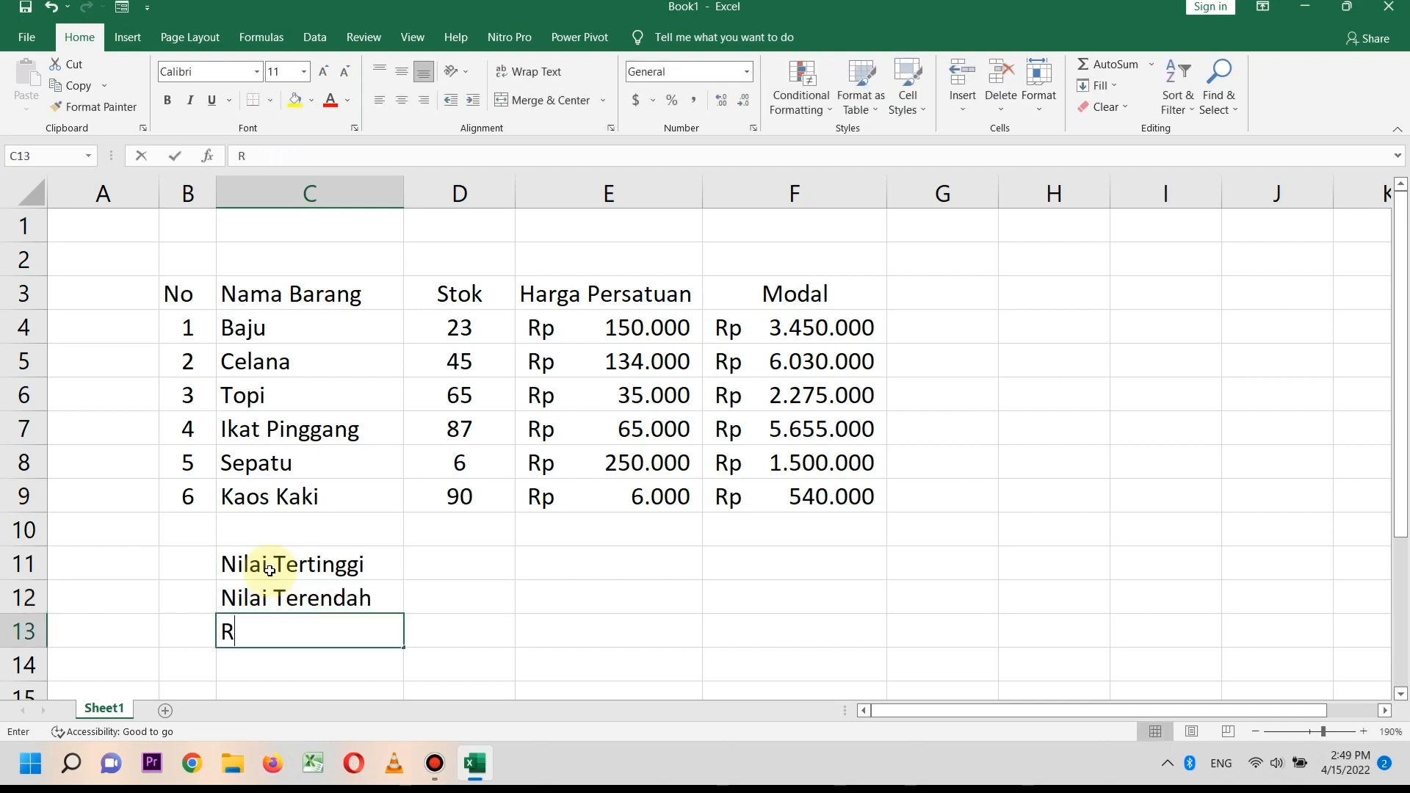
pyautogui.write('ata-rata')
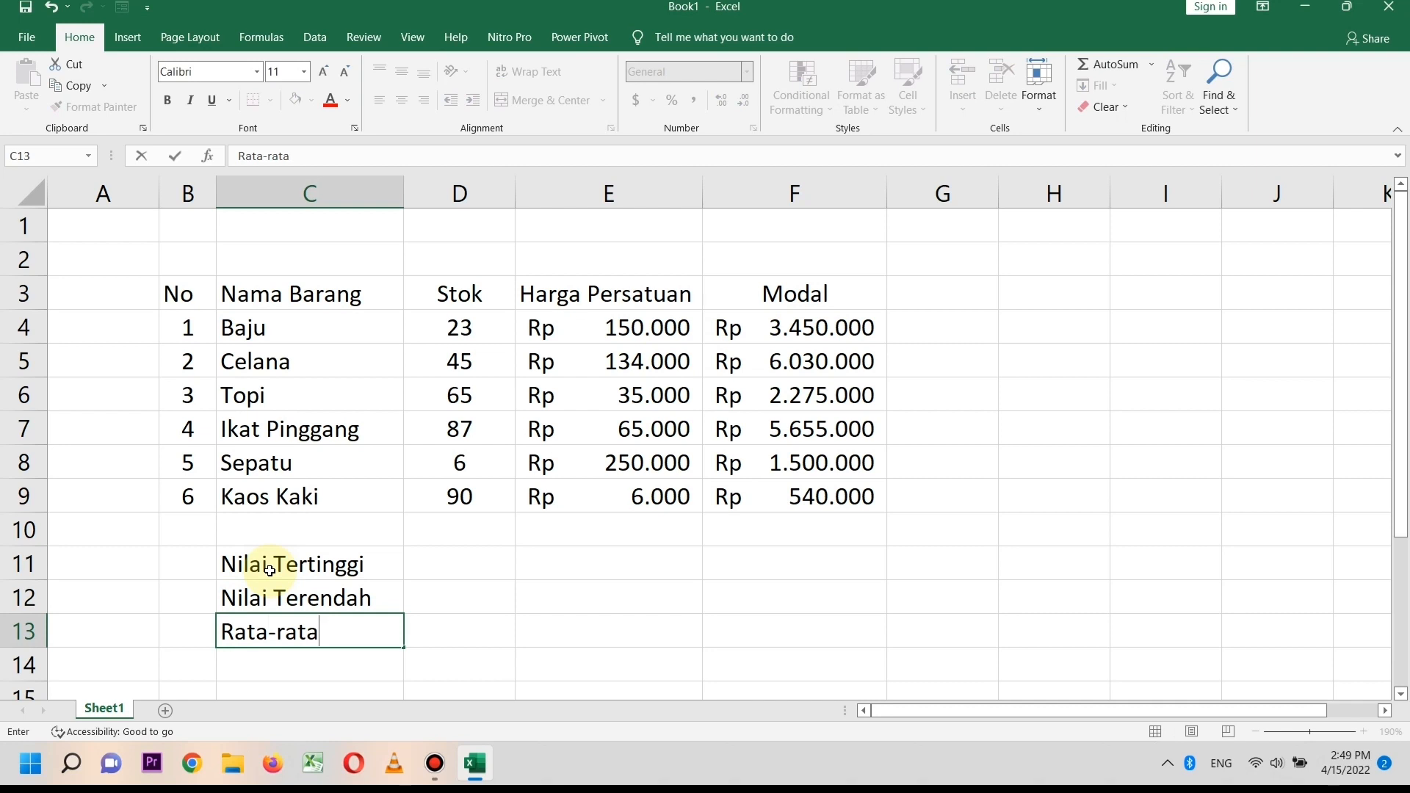
pyautogui.press('Return')
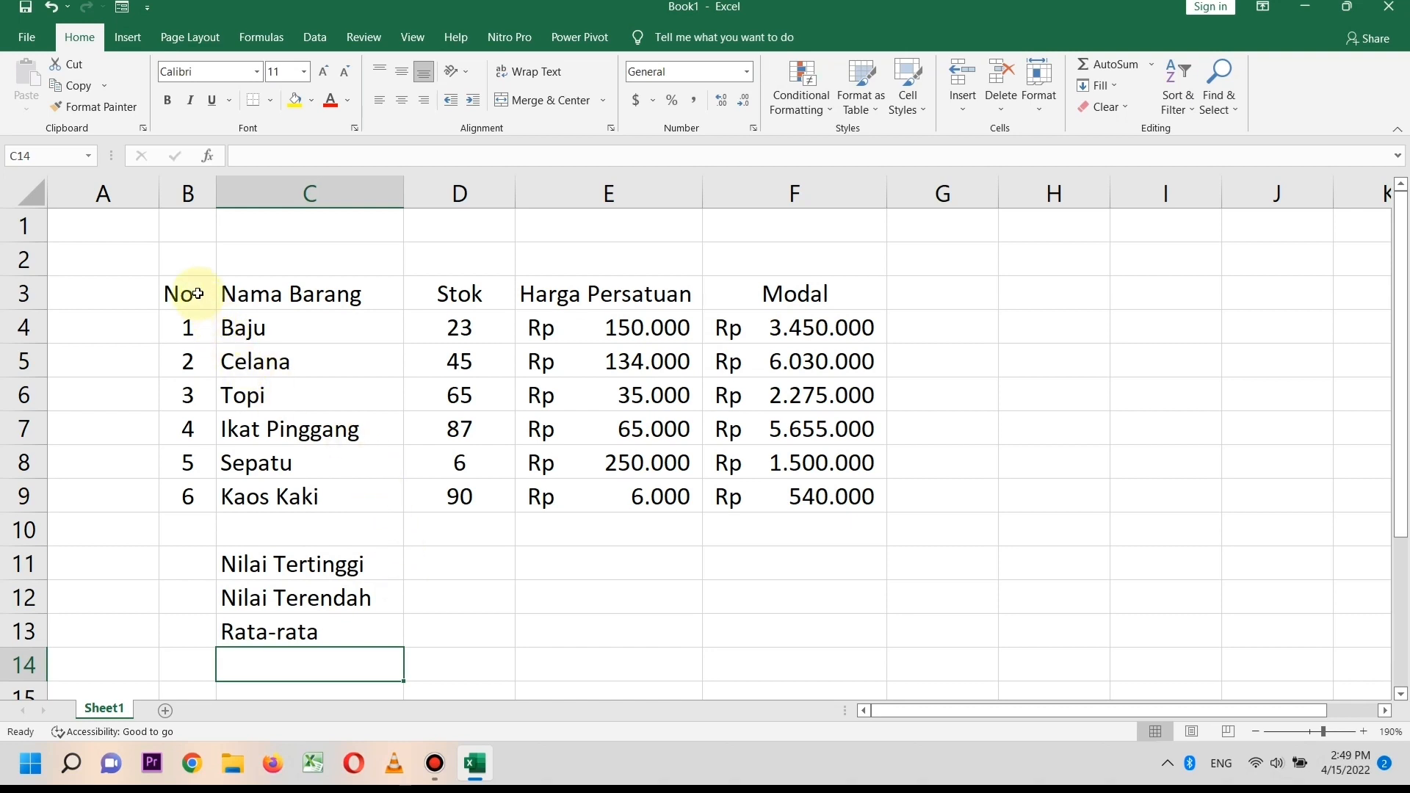
# Apply All Borders to the table range B3:F13.
pyautogui.moveTo(197, 293); pyautogui.dragTo(768, 621)
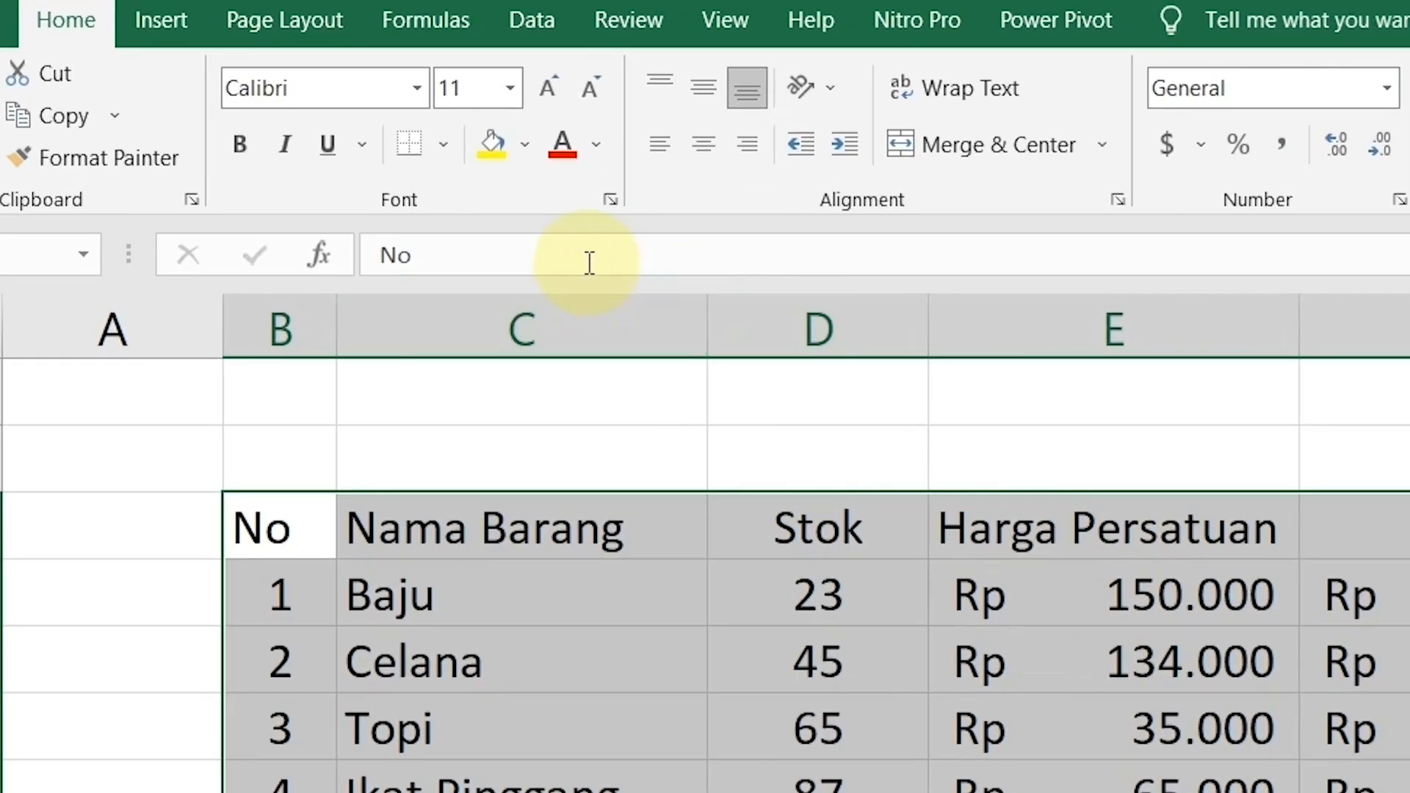
pyautogui.click(450, 147)
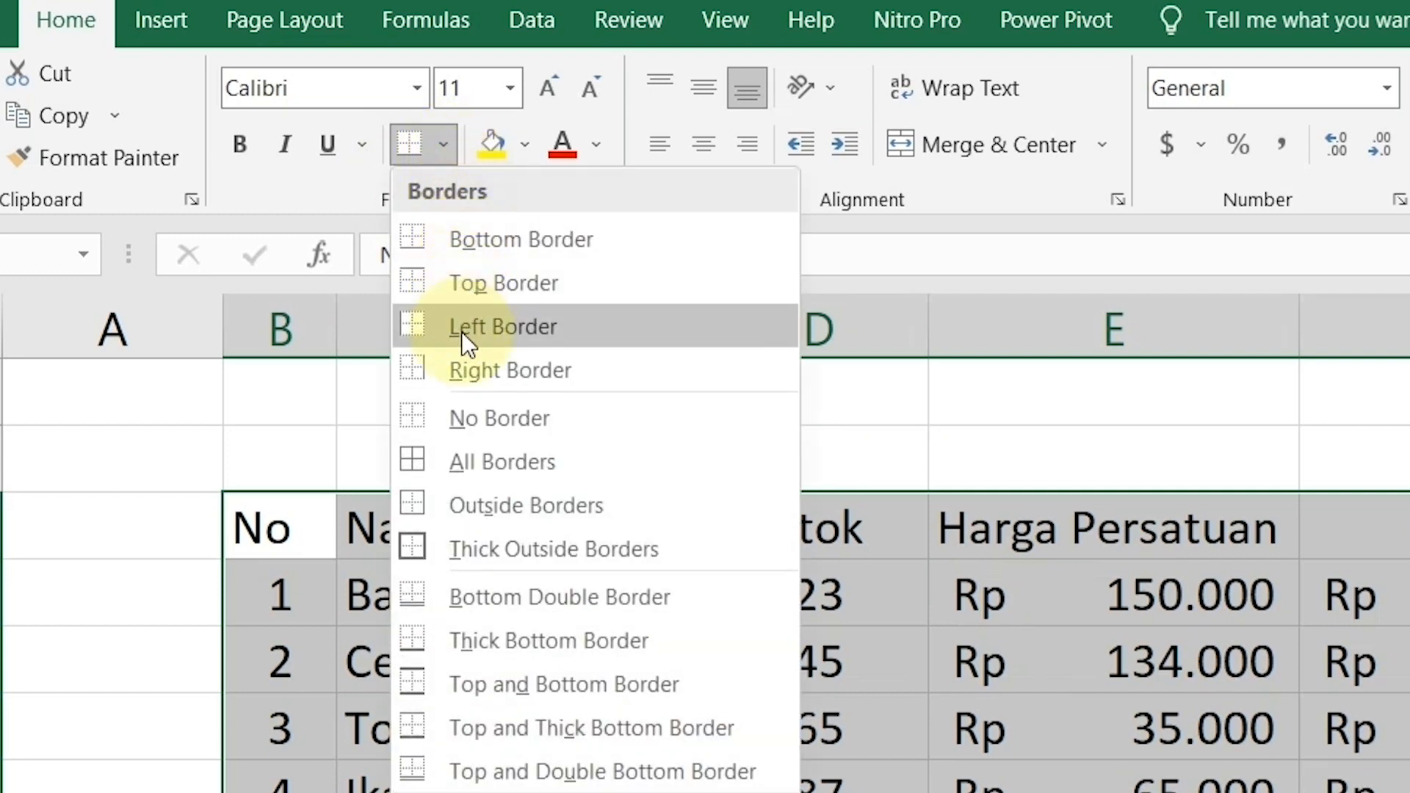
pyautogui.click(468, 460)
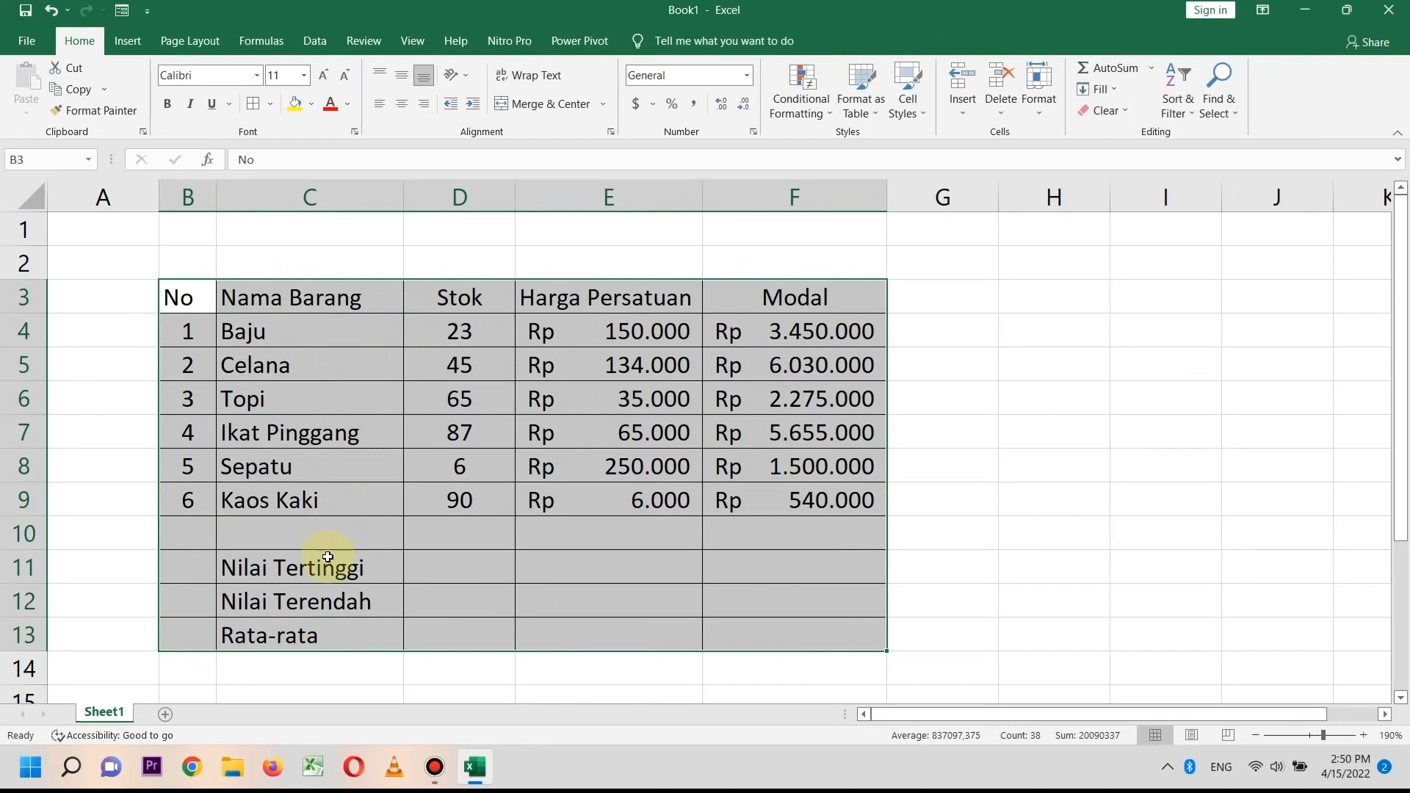
# Merge and center B11:C11 so the Nilai Tertinggi label spans both columns.
pyautogui.click(325, 569)
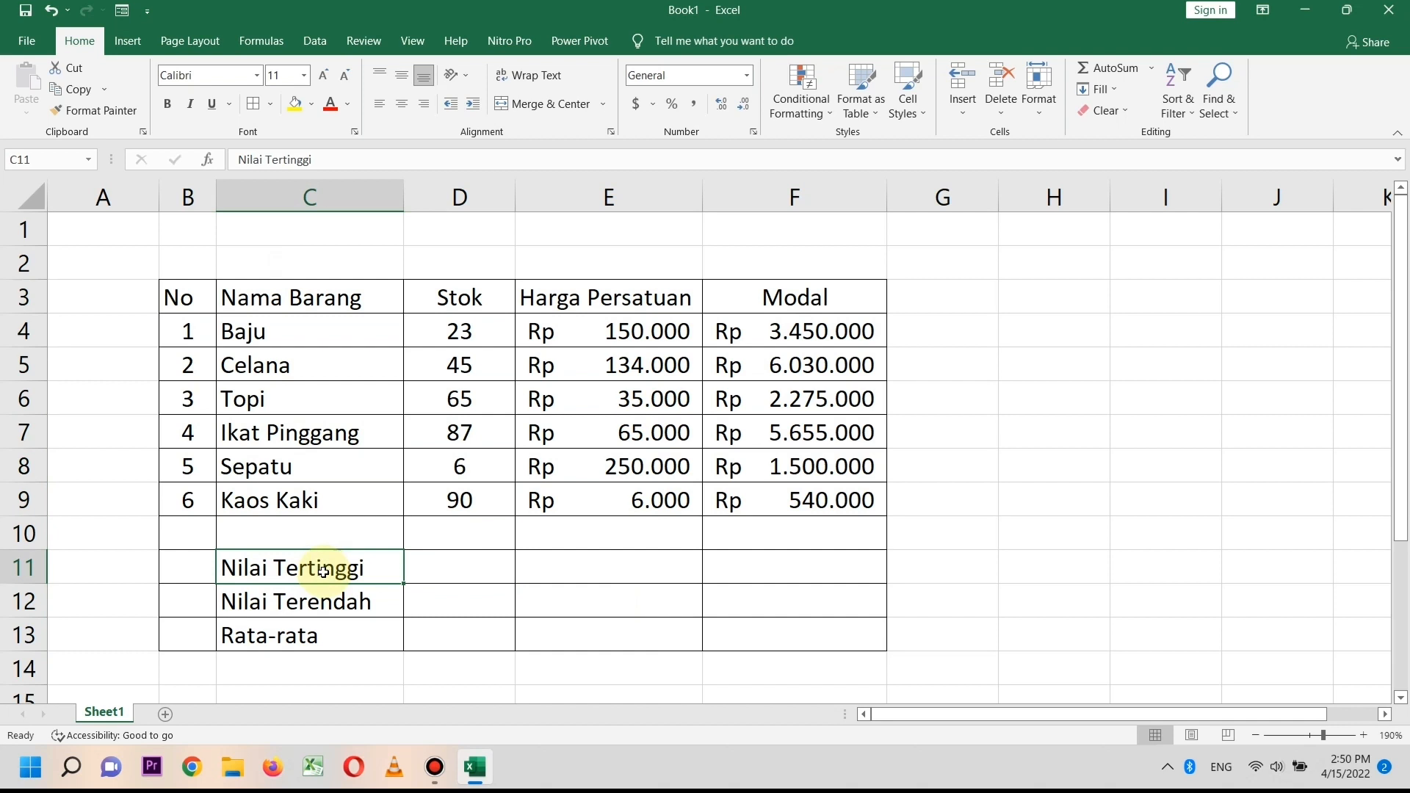
pyautogui.moveTo(197, 570); pyautogui.dragTo(271, 577)
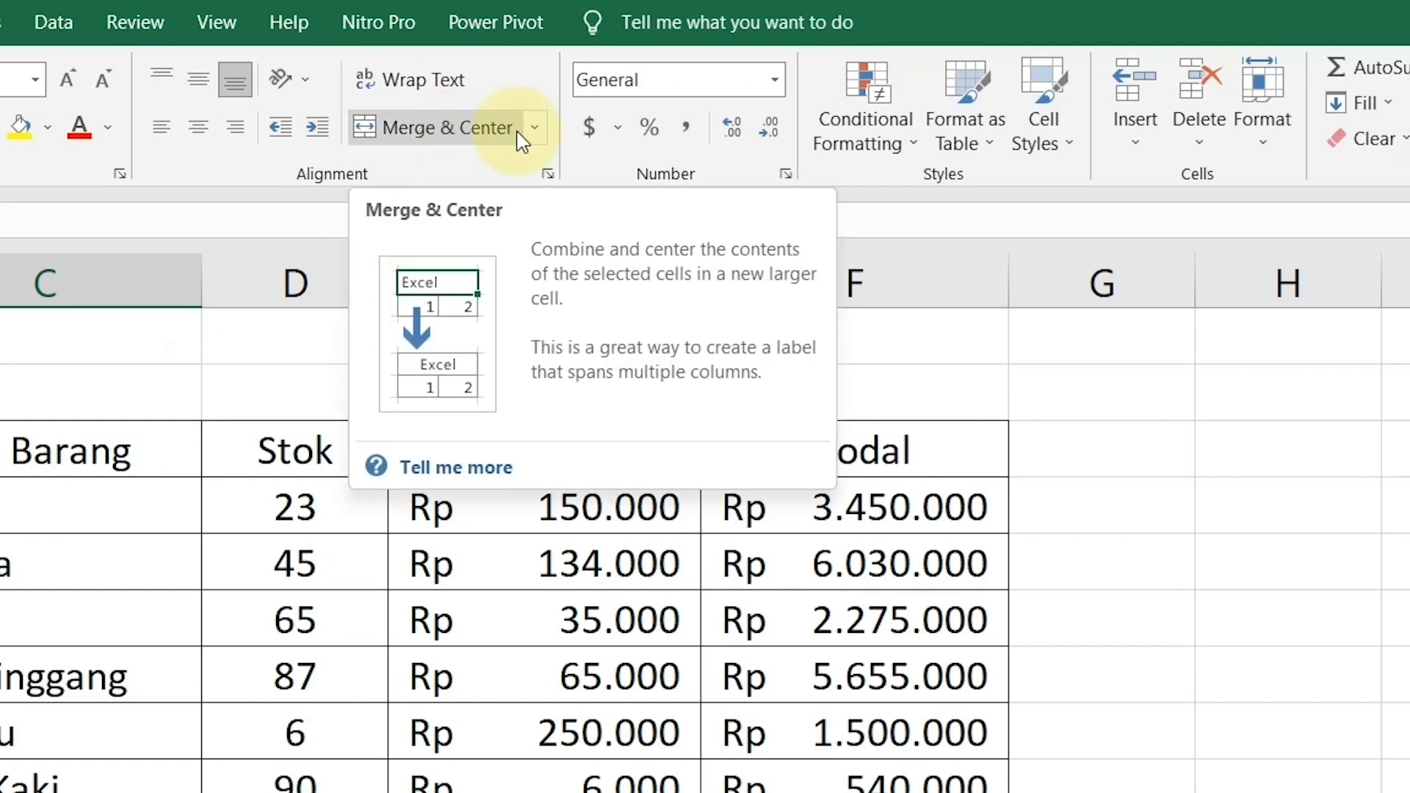
pyautogui.click(535, 129)
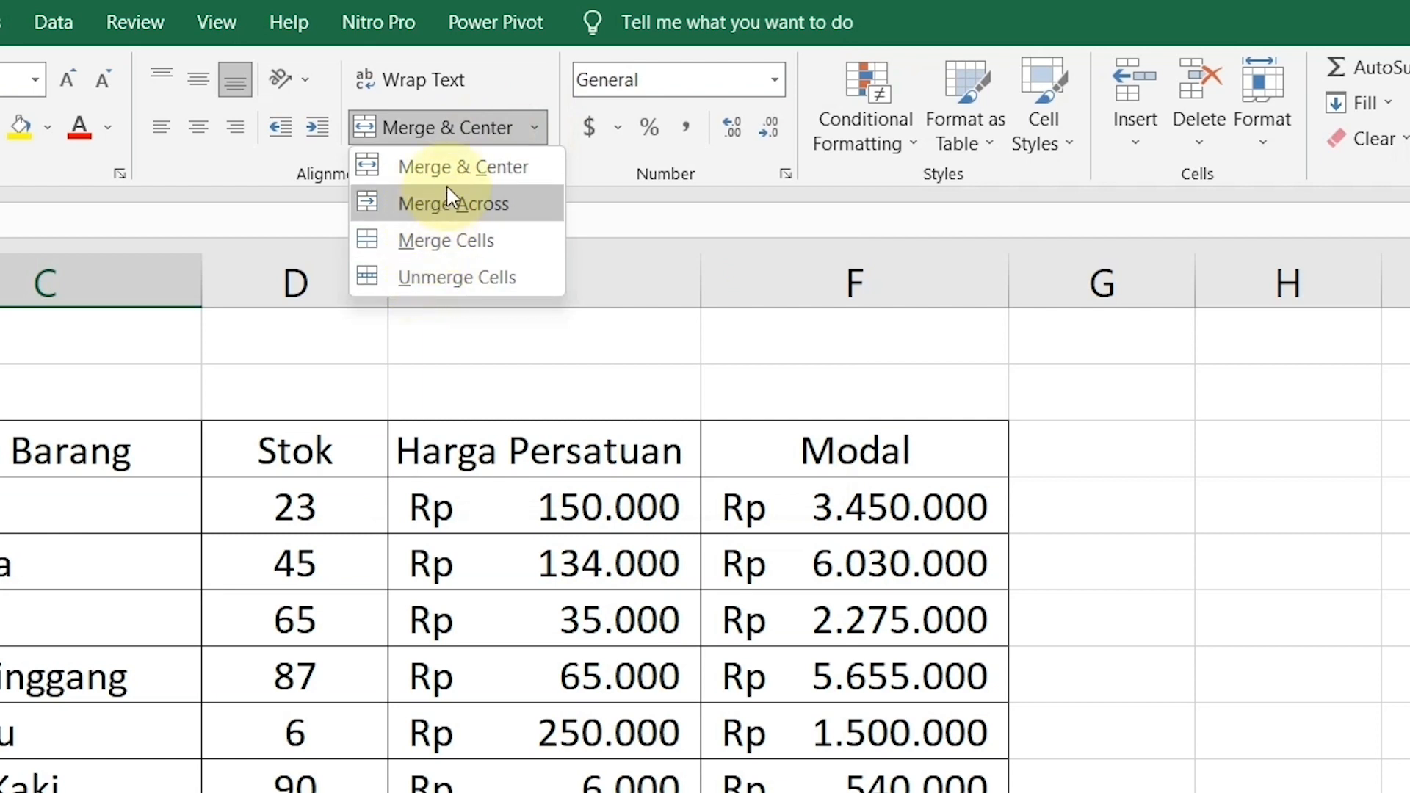
pyautogui.click(460, 166)
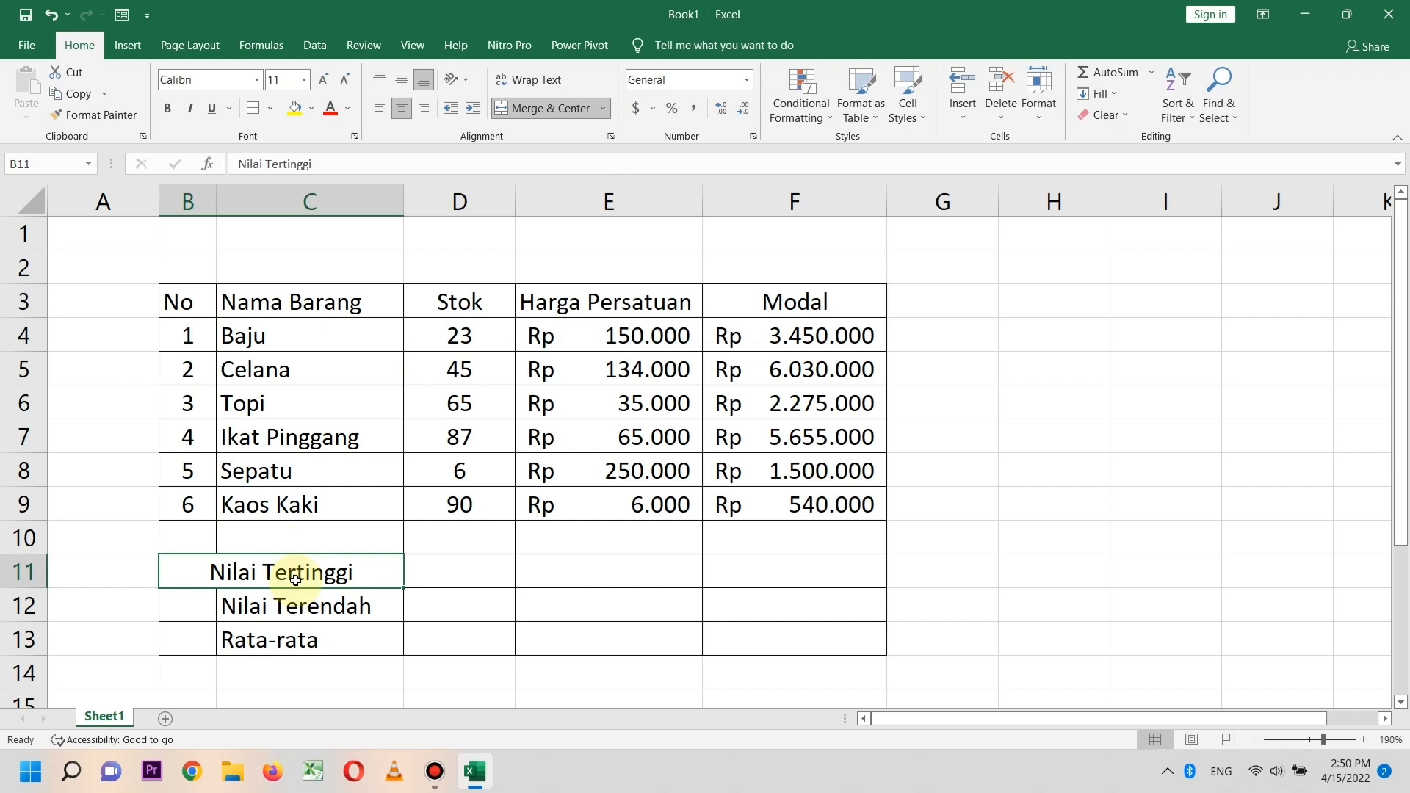
# Merge and center the Nilai Terendah label across B12:C12 and the Rata-rata label across B13:C13.
pyautogui.moveTo(203, 606); pyautogui.dragTo(246, 606)
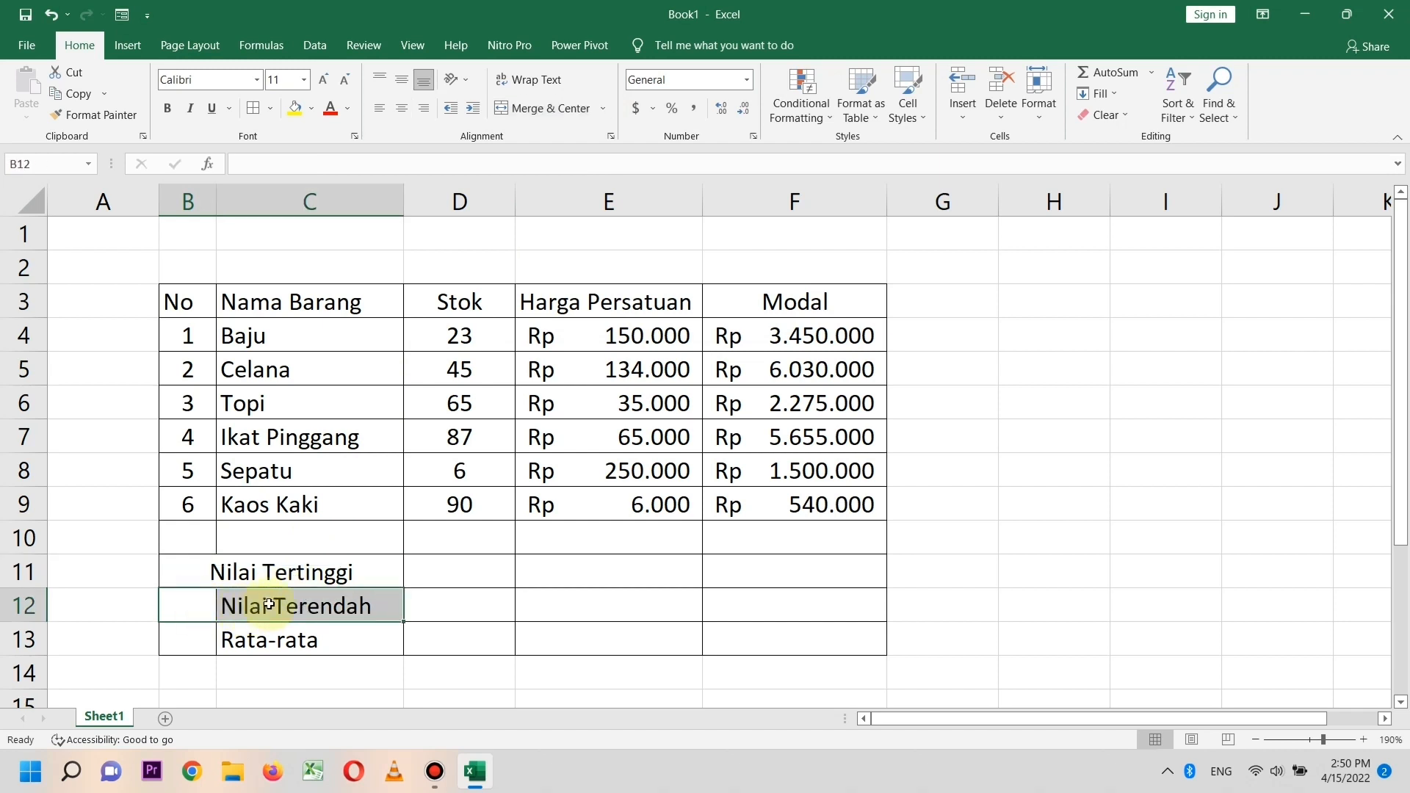
pyautogui.click(561, 107)
pyautogui.hotkey('ctrl', 'c')
pyautogui.click(195, 639)
pyautogui.moveTo(226, 638); pyautogui.dragTo(246, 639)
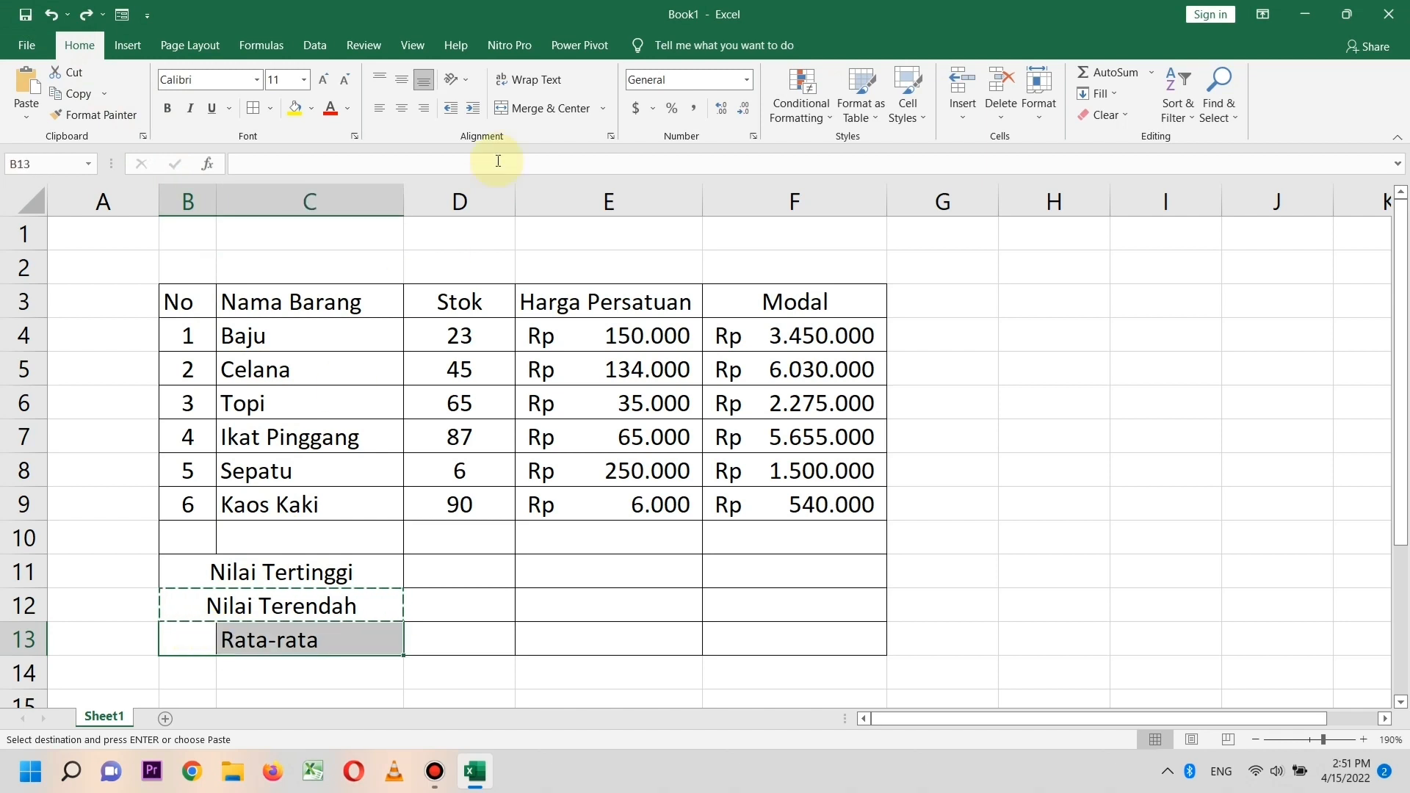
pyautogui.click(543, 107)
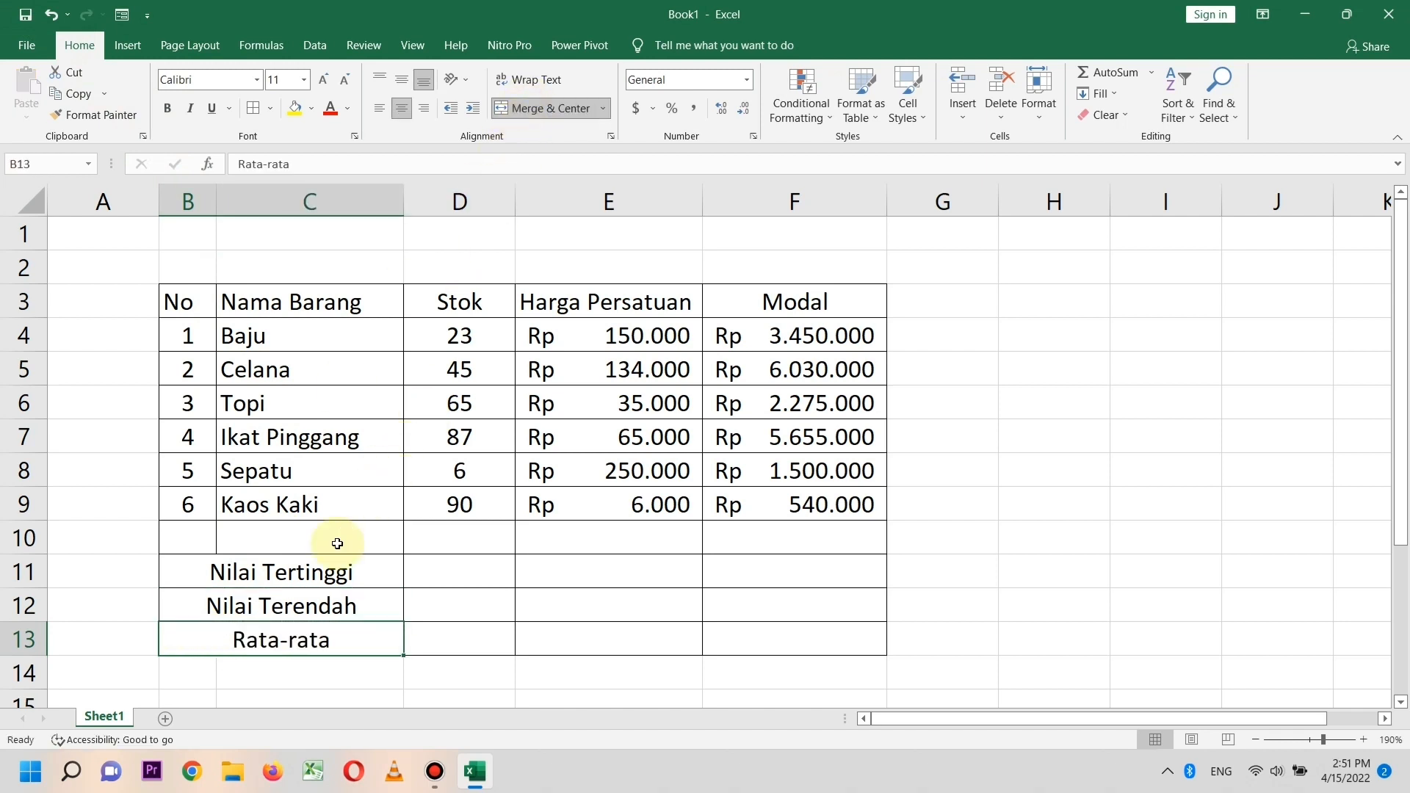
# Make the three summary labels in B11:C13 bold and align them right.
pyautogui.moveTo(321, 574); pyautogui.dragTo(320, 641)
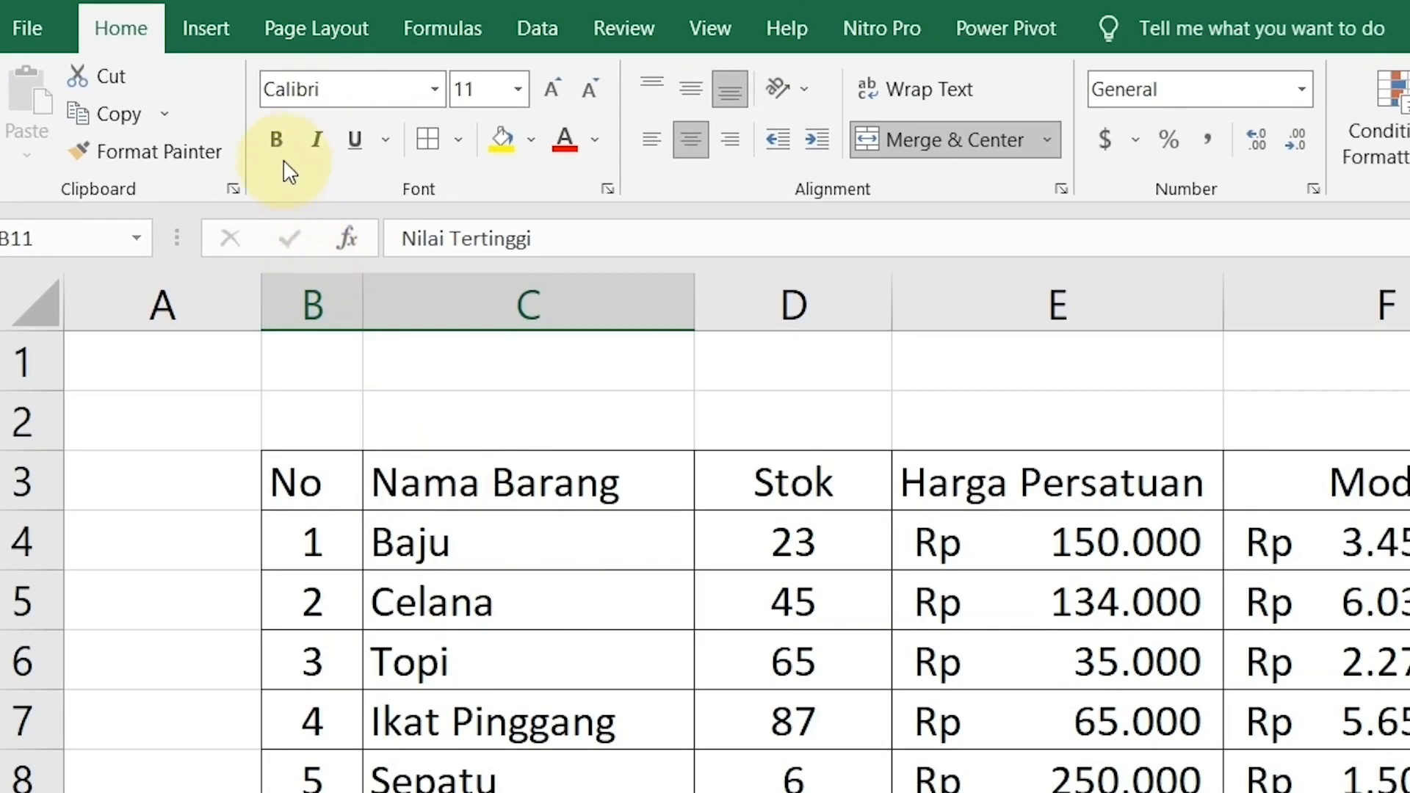
pyautogui.click(279, 138)
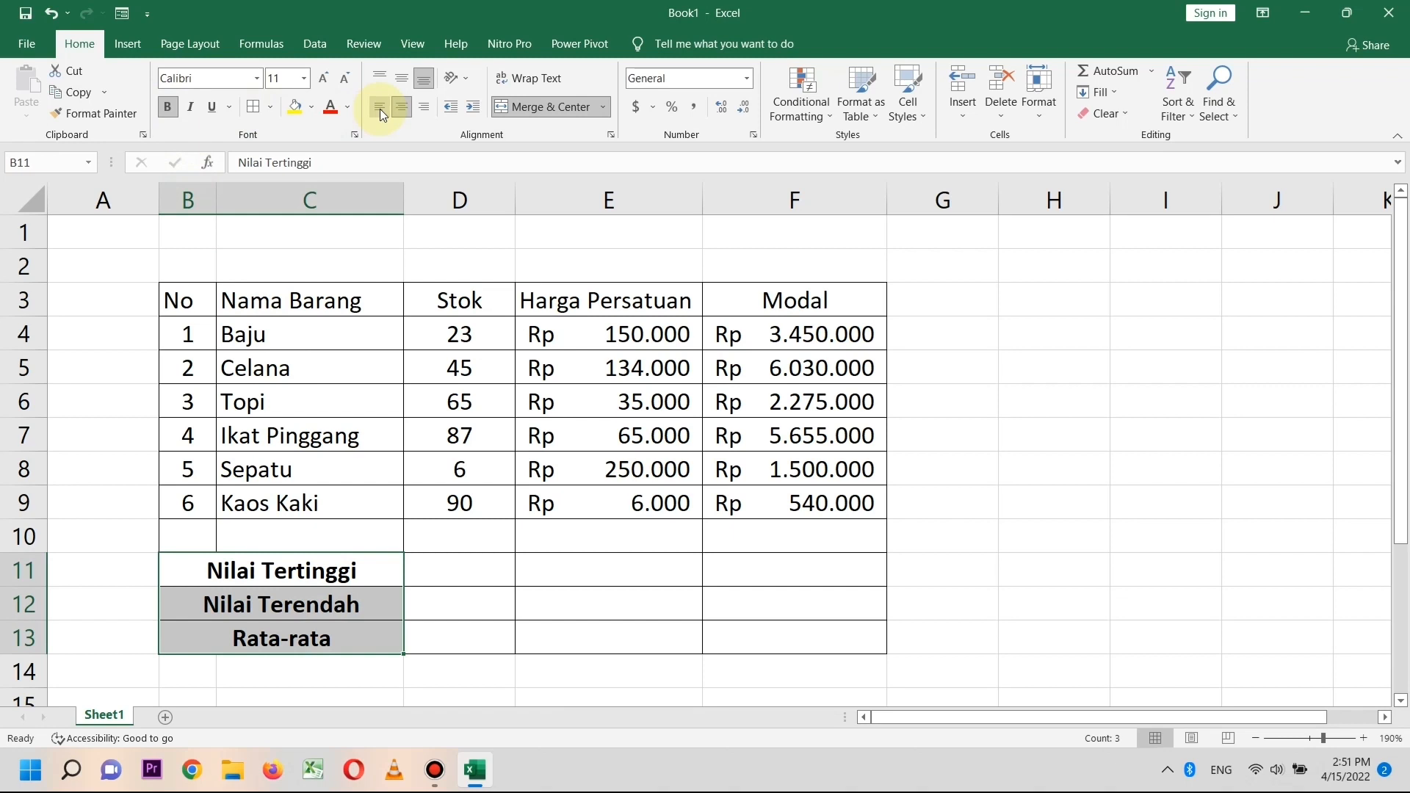
pyautogui.click(380, 108)
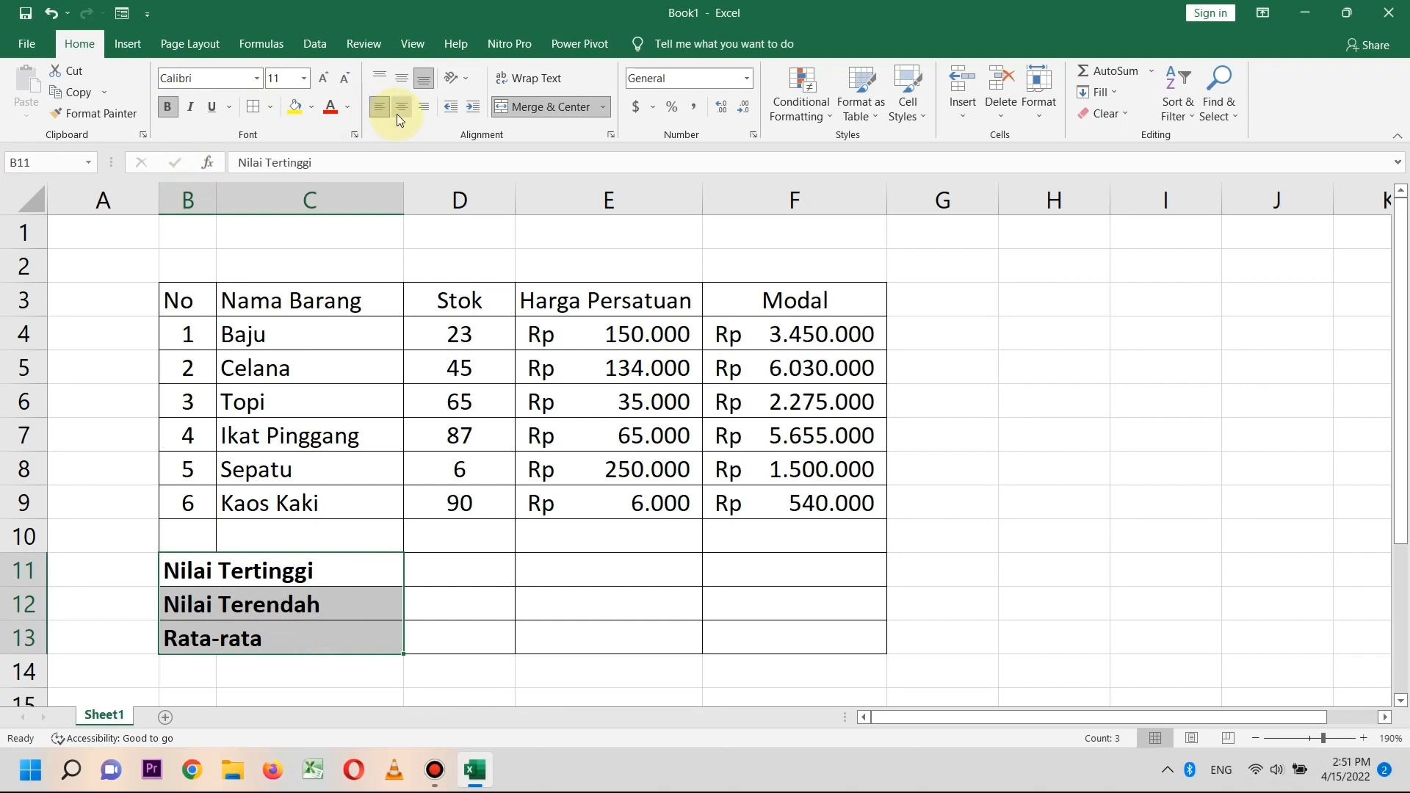
pyautogui.click(424, 108)
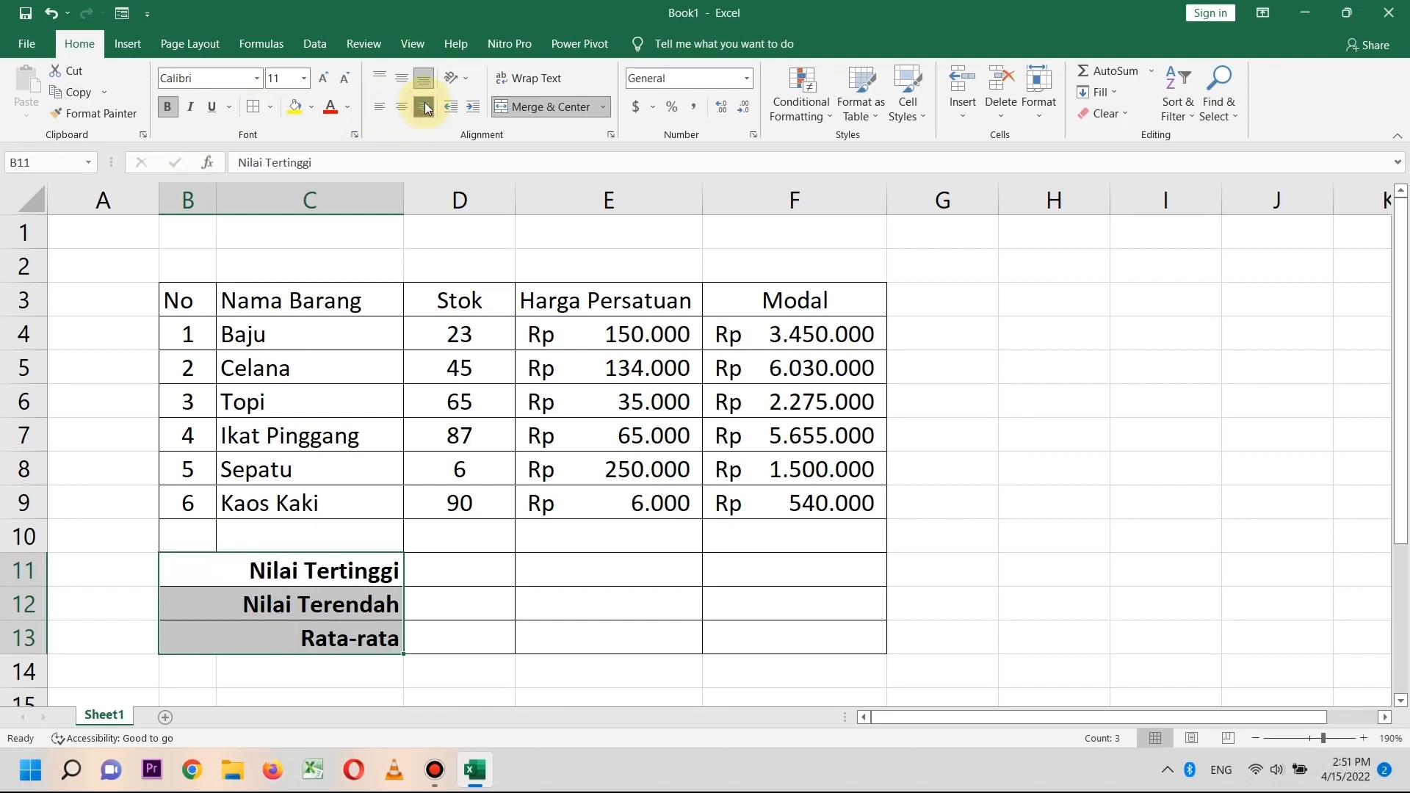
# Calculate the highest stock value in D11 with the formula =MAX(D4:D9).
pyautogui.click(448, 580)
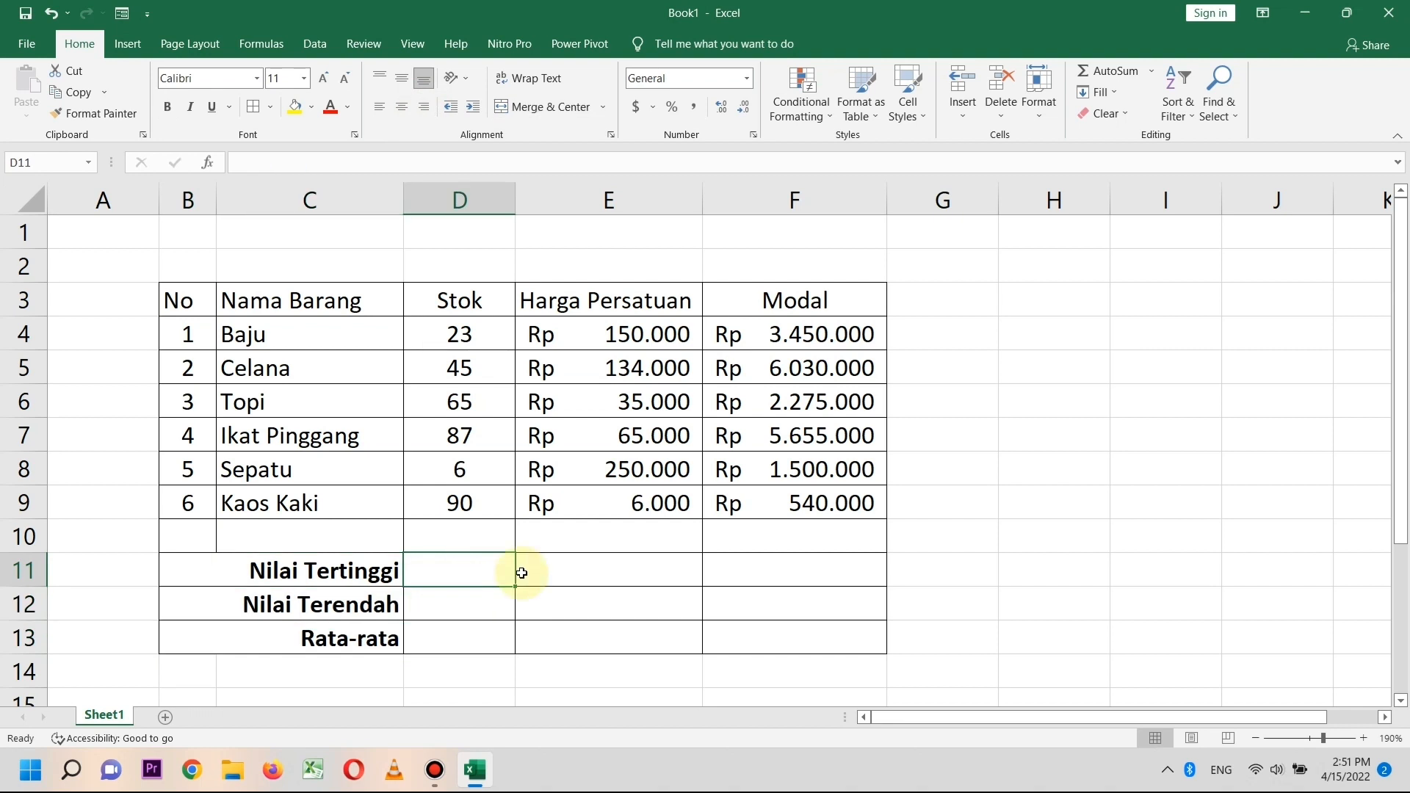
pyautogui.write('=max(')
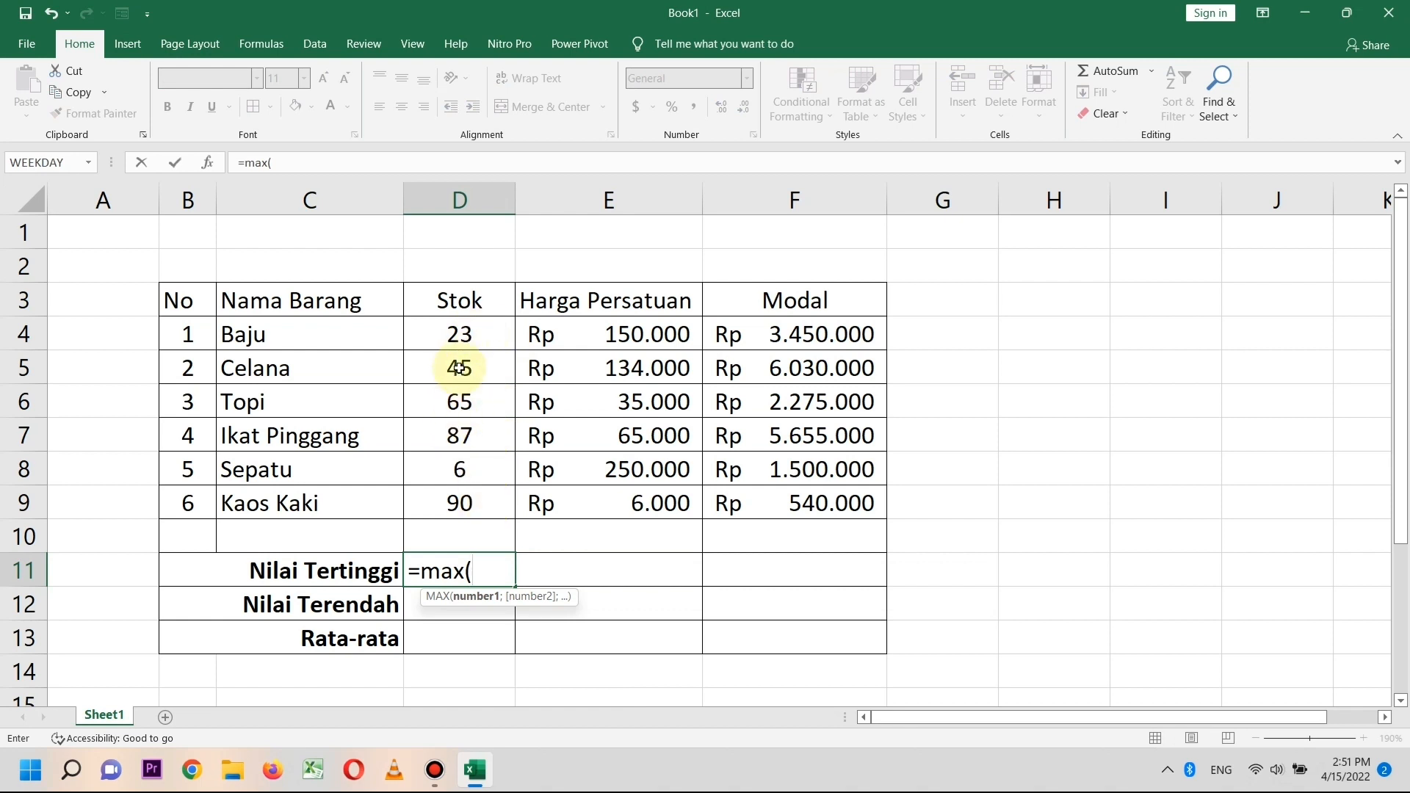
pyautogui.moveTo(460, 334); pyautogui.dragTo(431, 500)
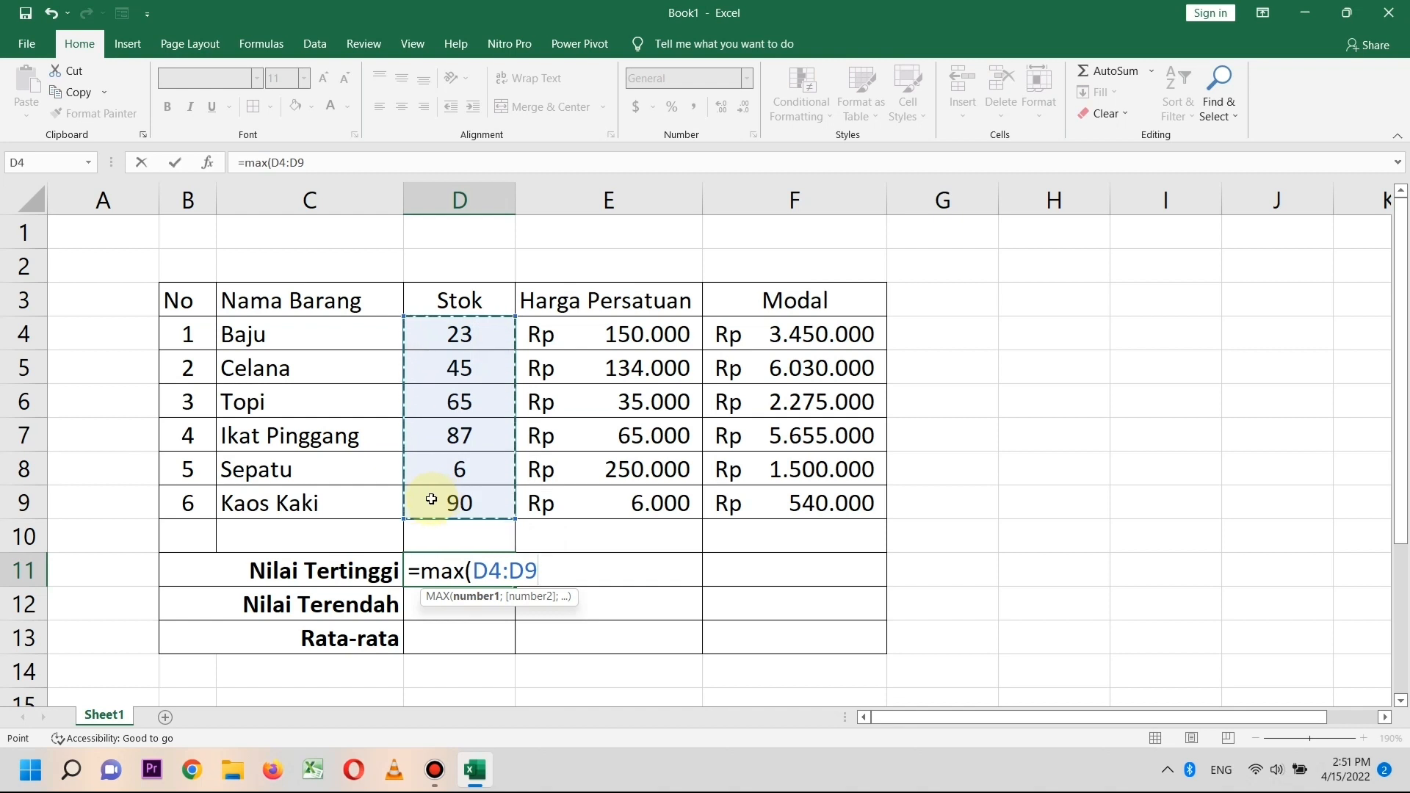
pyautogui.write(')')
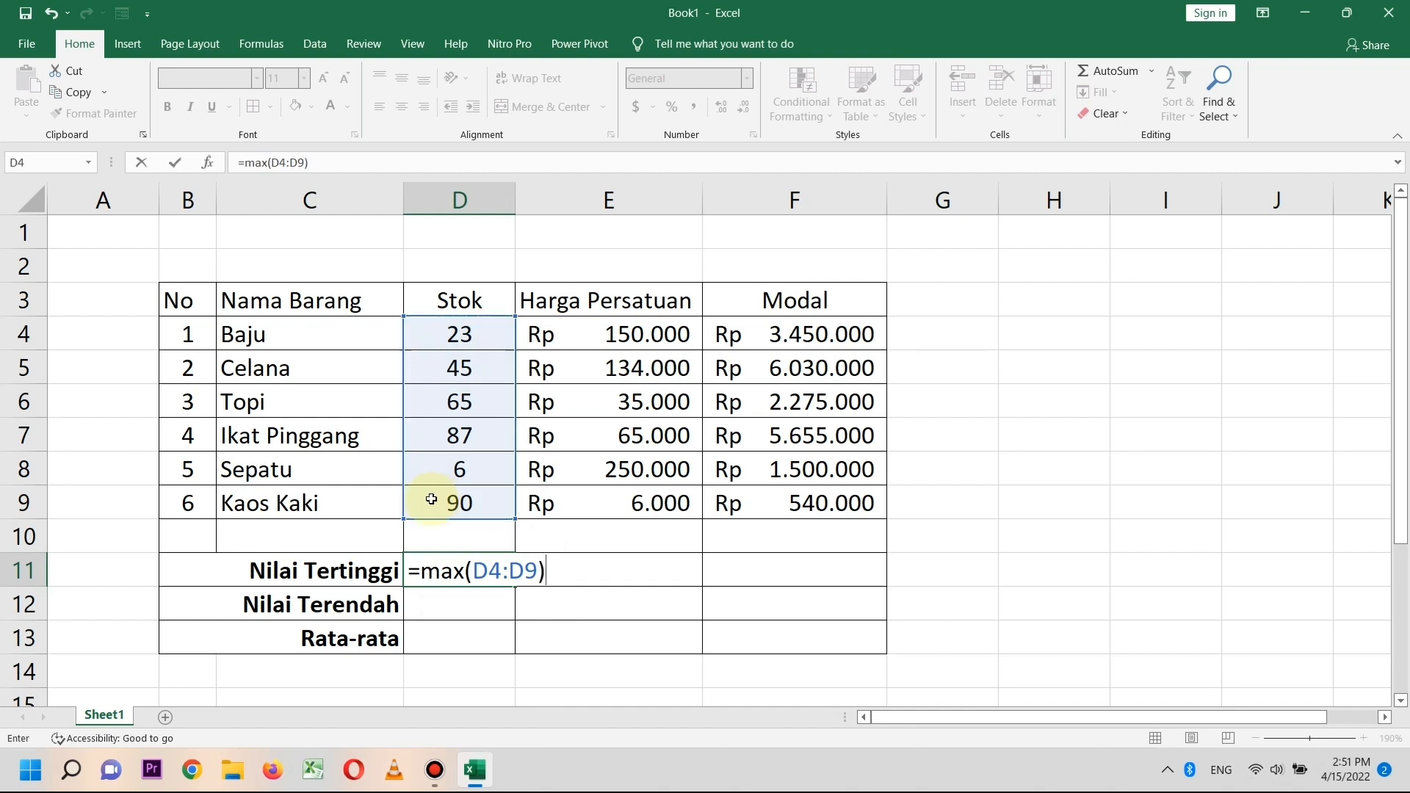
pyautogui.press('Return')
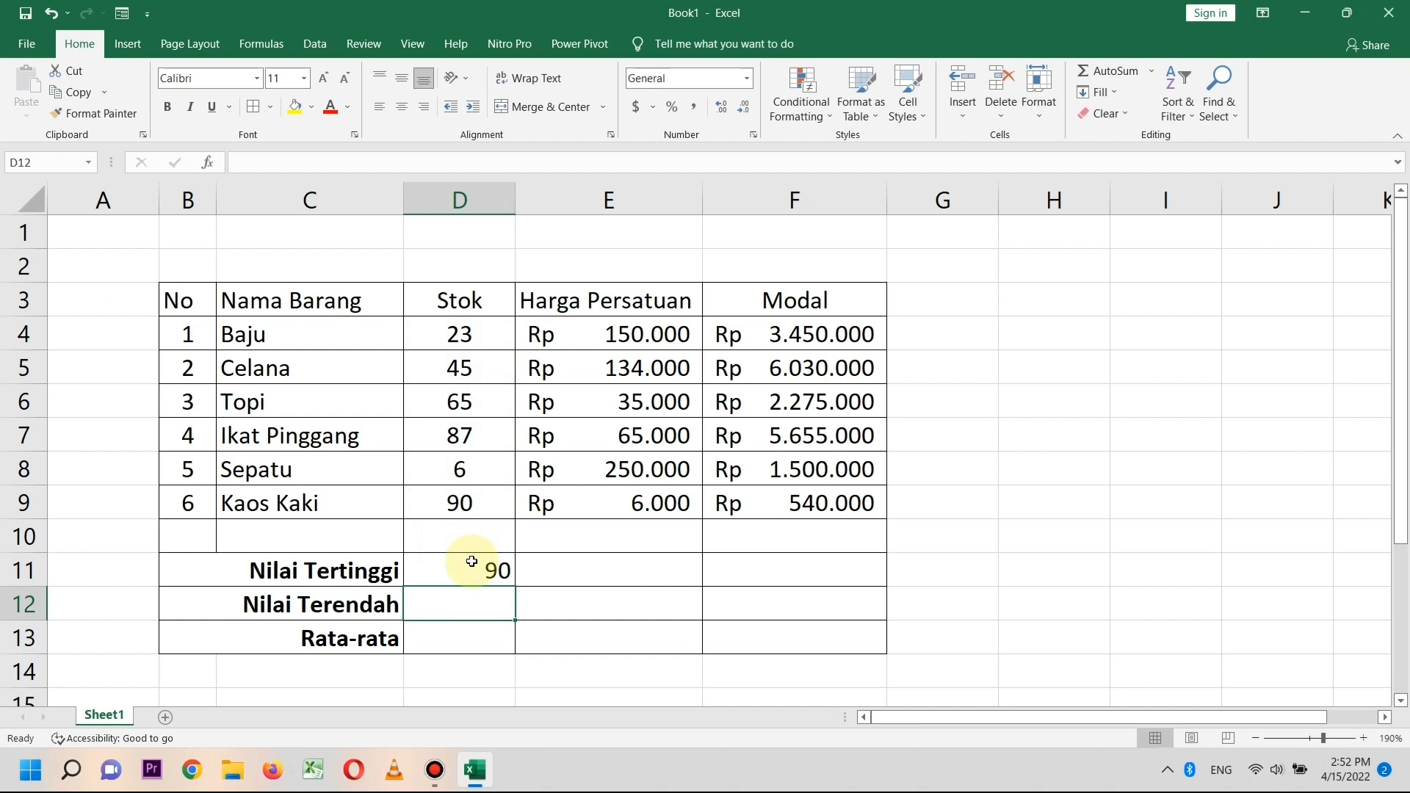
# Calculate the lowest stock value in D12 with the formula =MIN(D4:D9).
pyautogui.write('=min(')
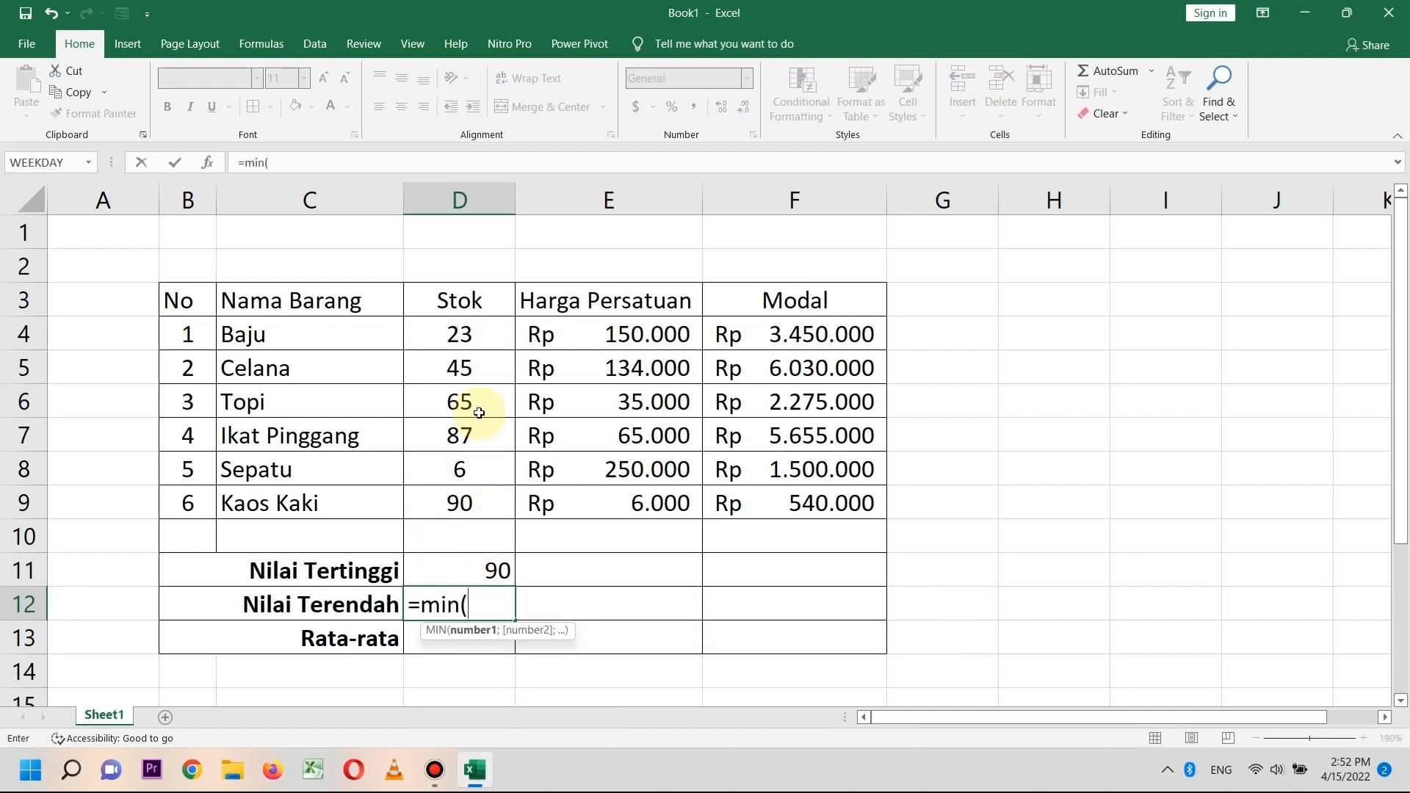
pyautogui.click(481, 326)
pyautogui.moveTo(478, 363); pyautogui.dragTo(461, 496)
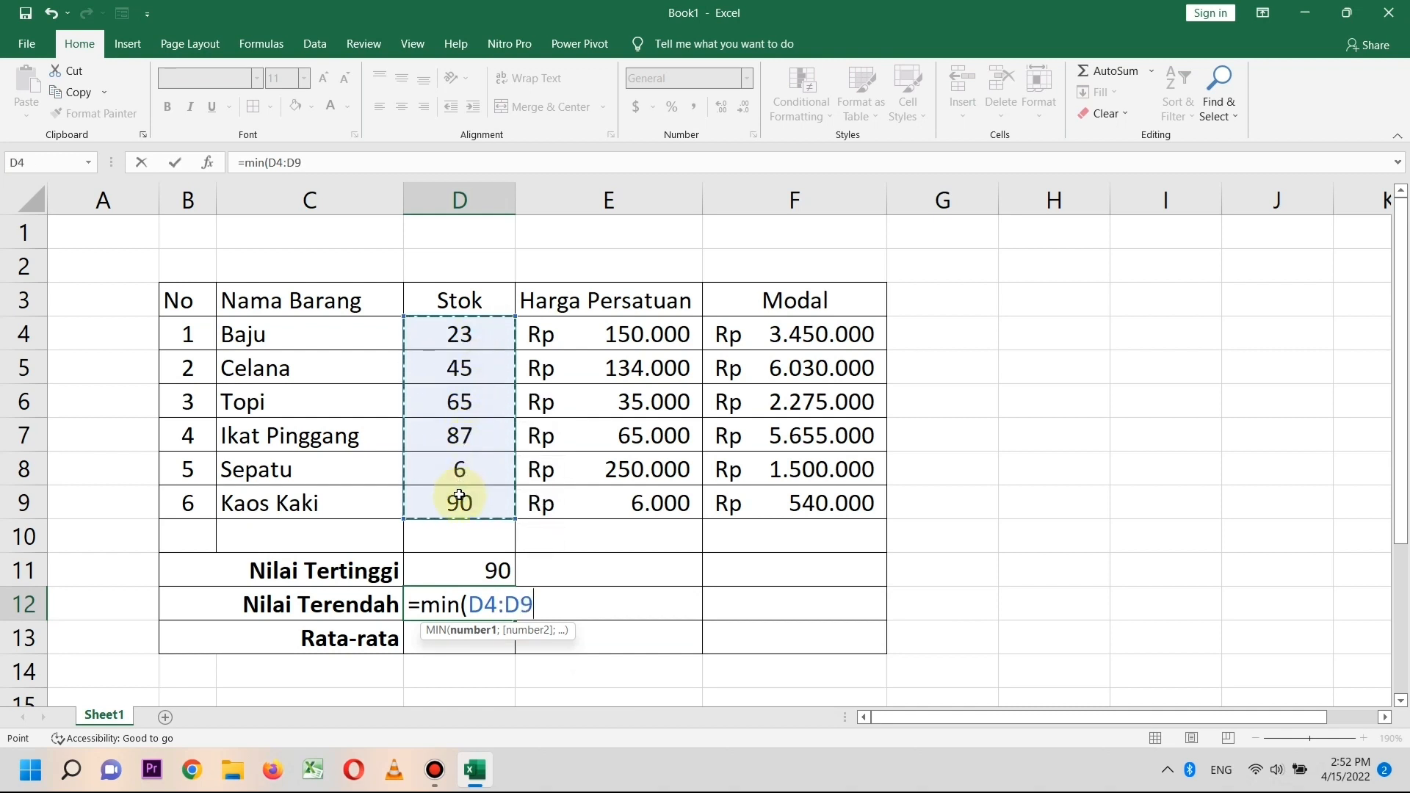
pyautogui.write(')')
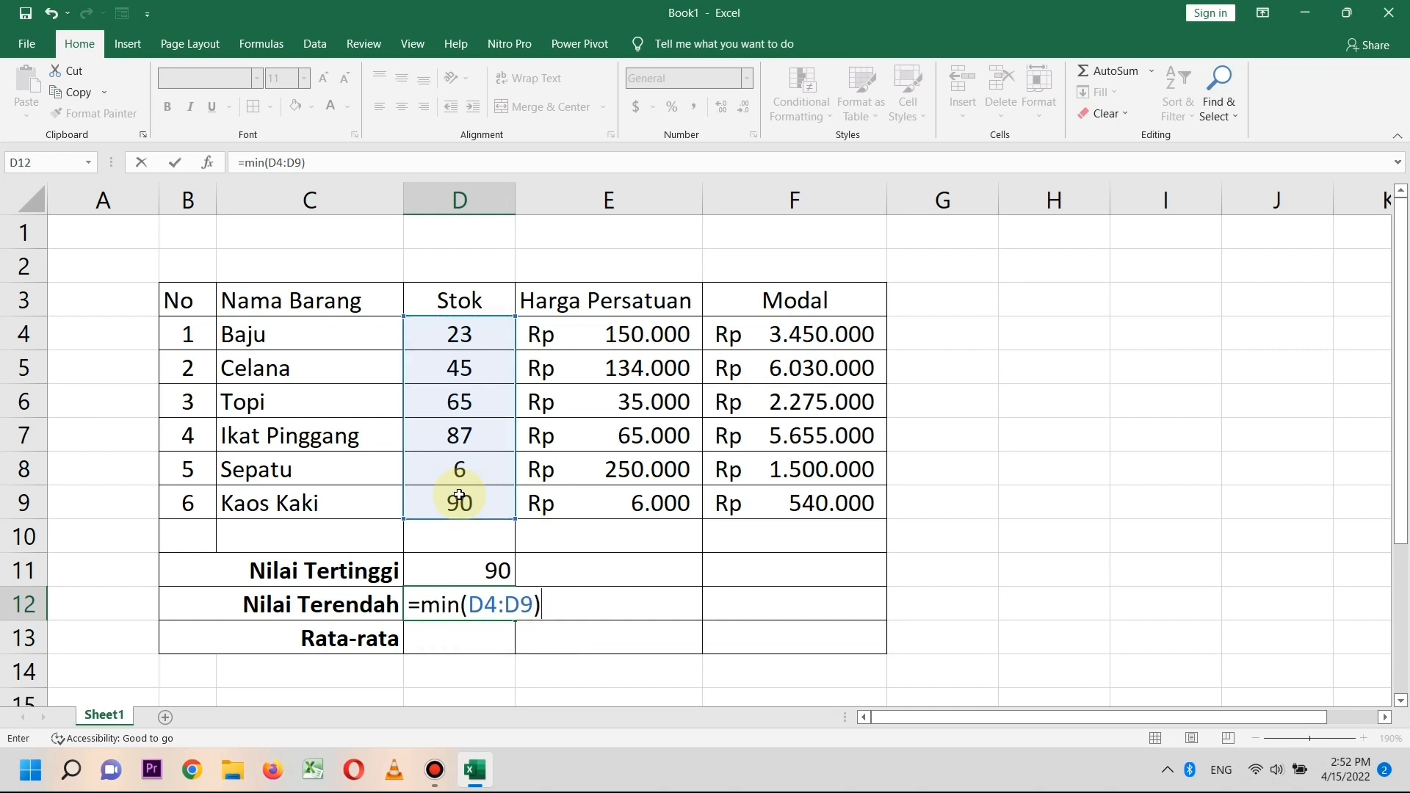
pyautogui.press('Return')
# Calculate the average stock in D13 with the formula =AVERAGE(D4:D9).
pyautogui.write('=aver')
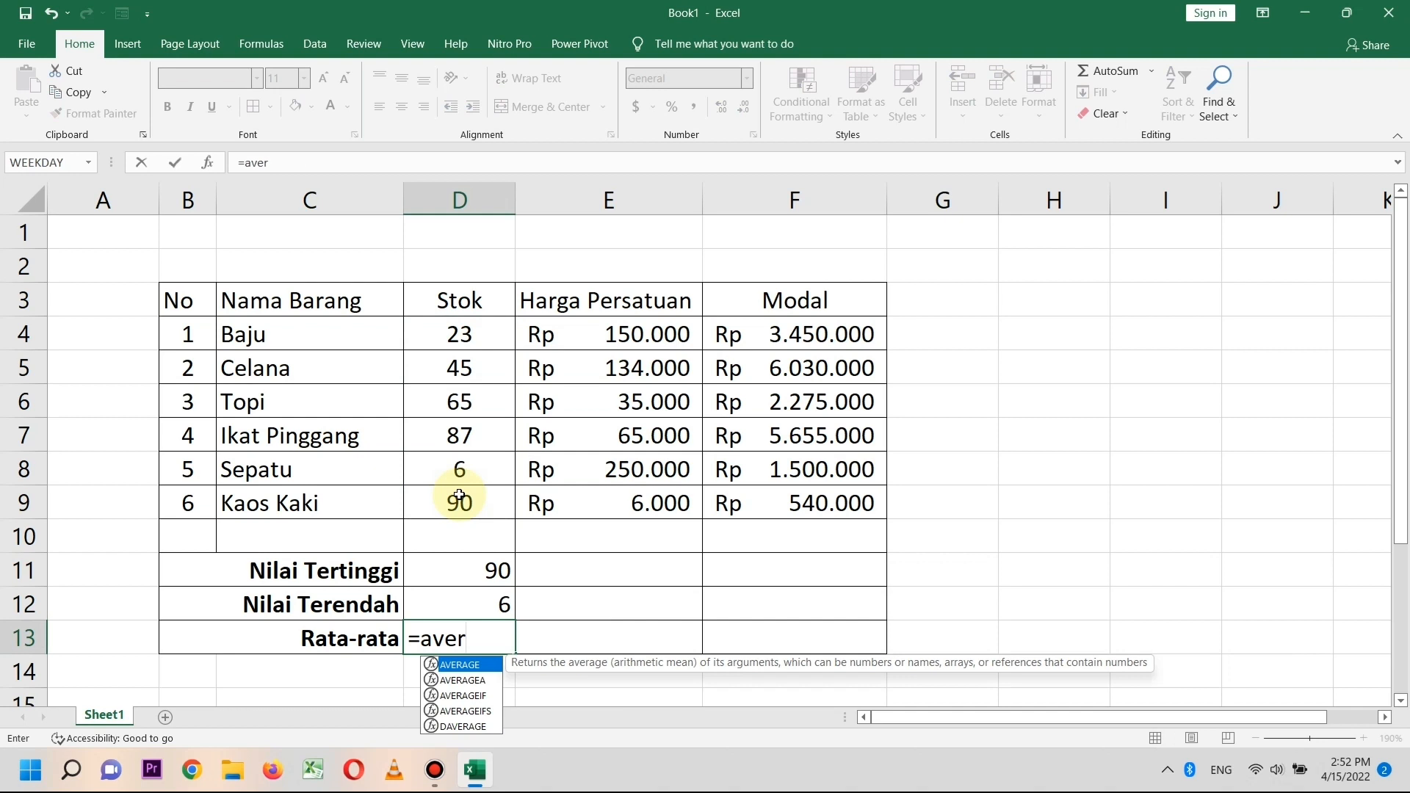
pyautogui.doubleClick(441, 665)
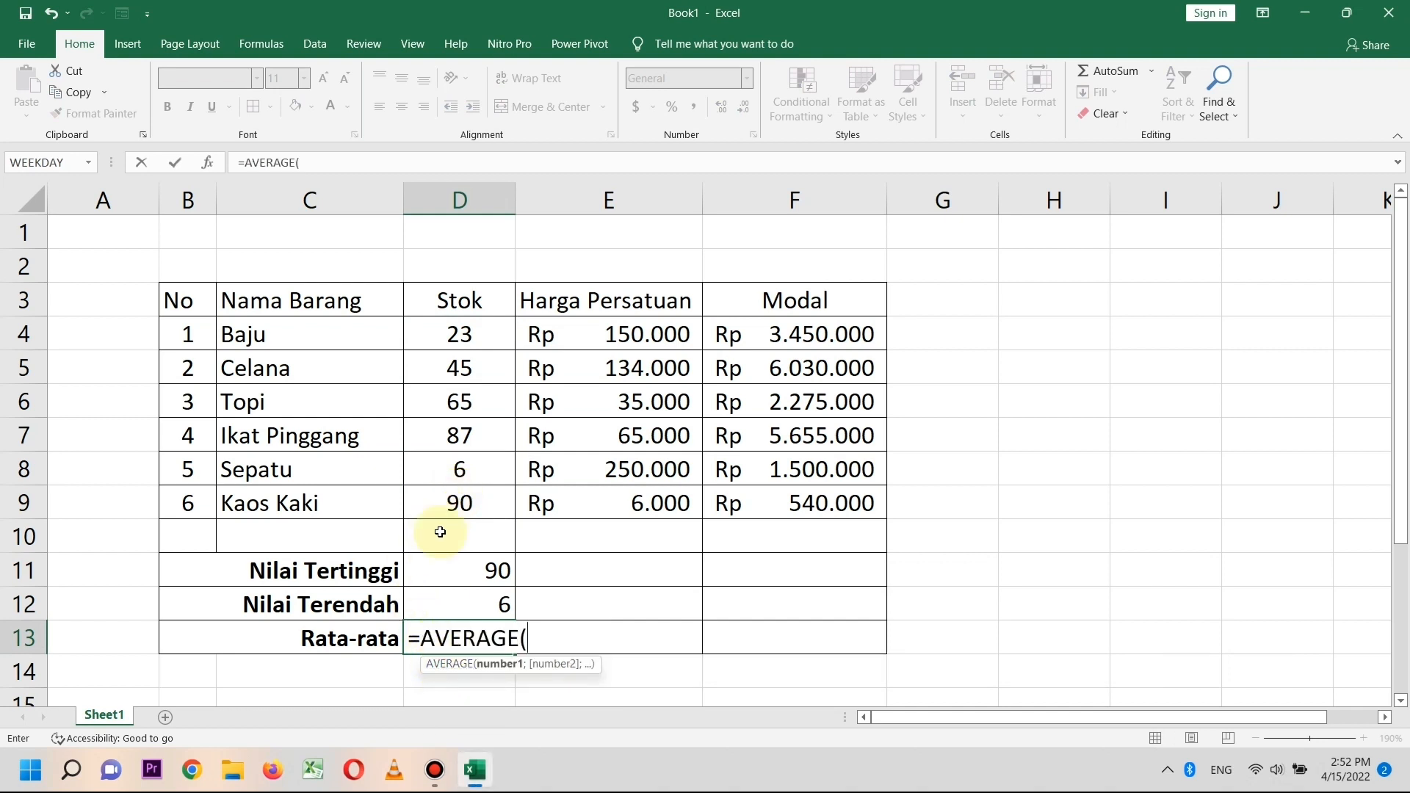
pyautogui.moveTo(459, 326); pyautogui.dragTo(454, 497)
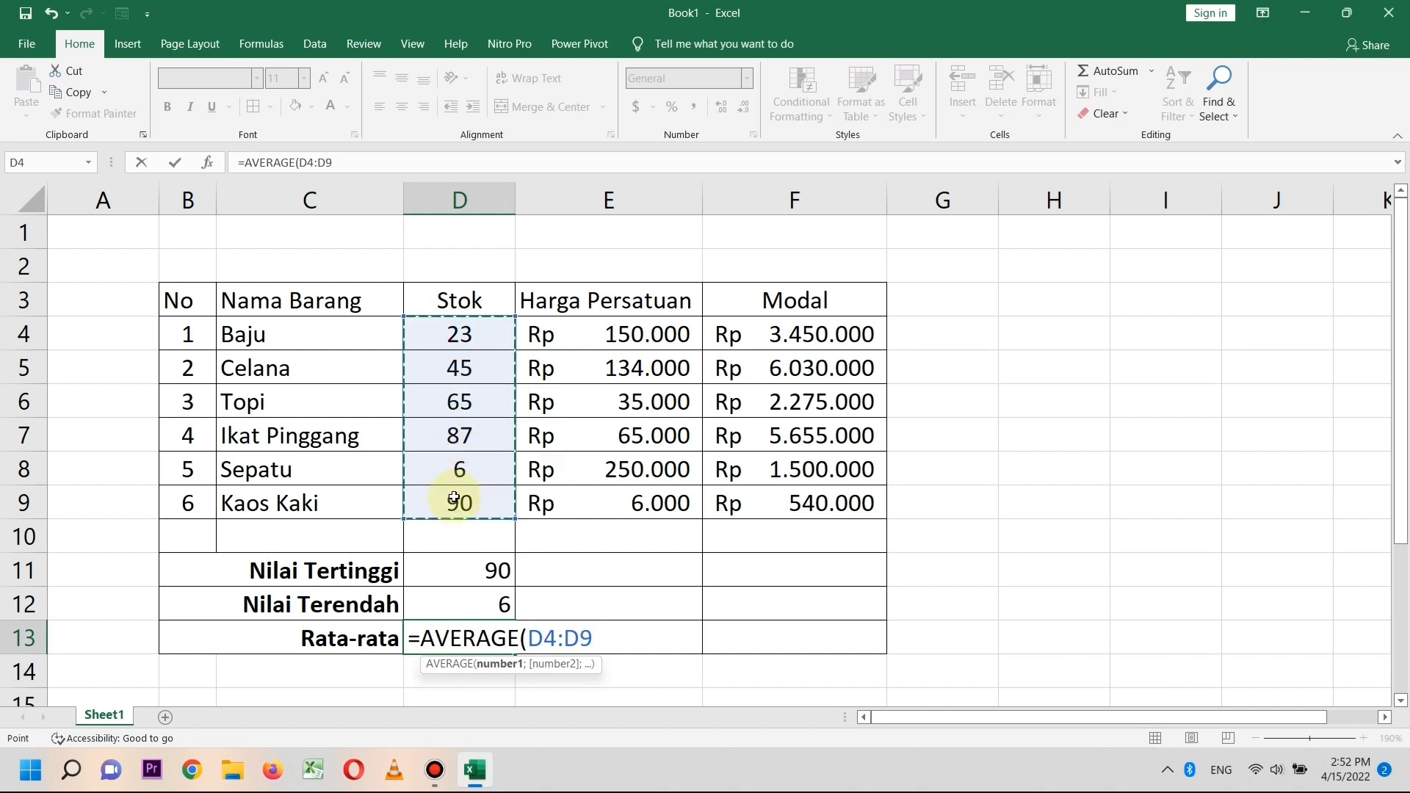
pyautogui.write(')')
pyautogui.press('Return')
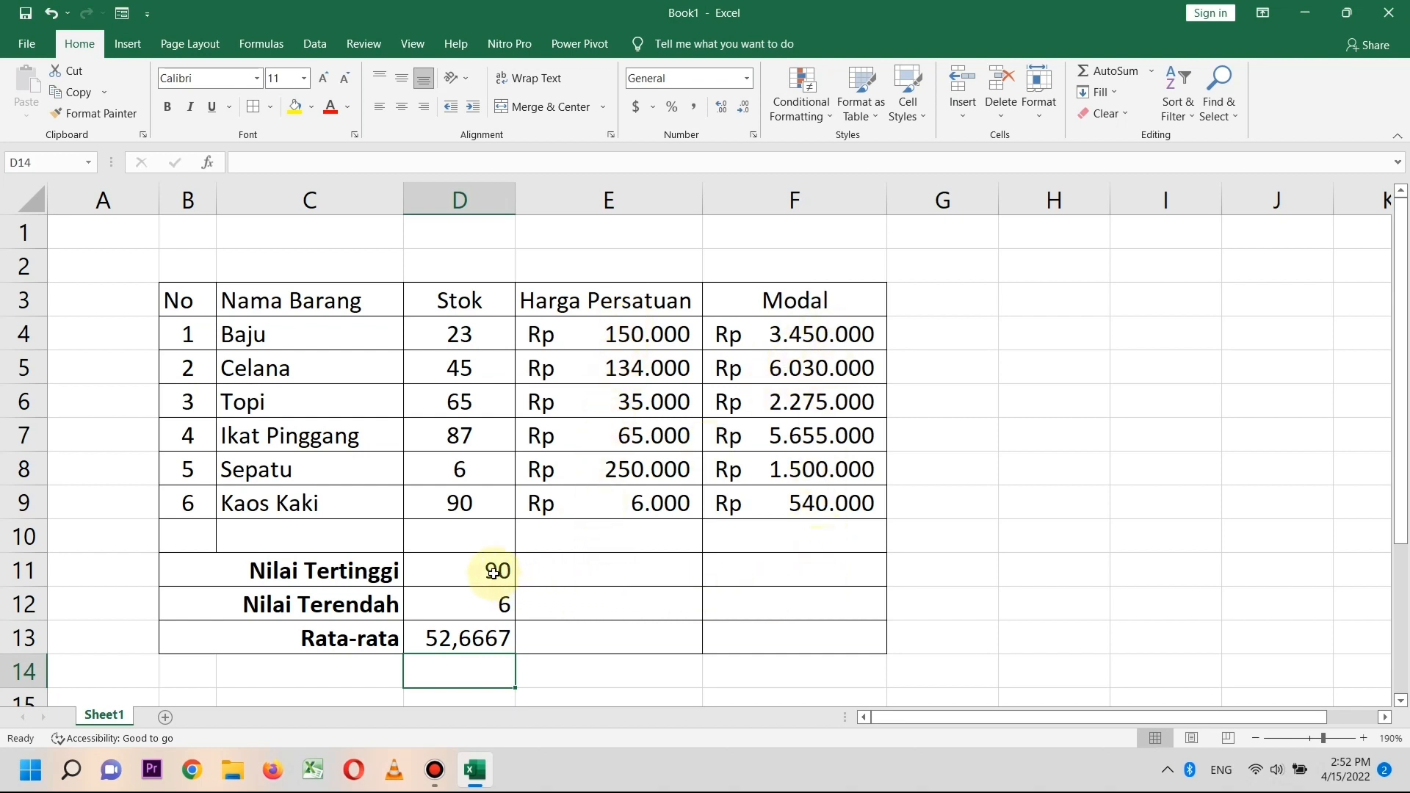
# Copy the summary formulas in D11:D13 across to the Harga Persatuan and Modal columns, E11:F13.
pyautogui.moveTo(491, 571); pyautogui.dragTo(497, 633)
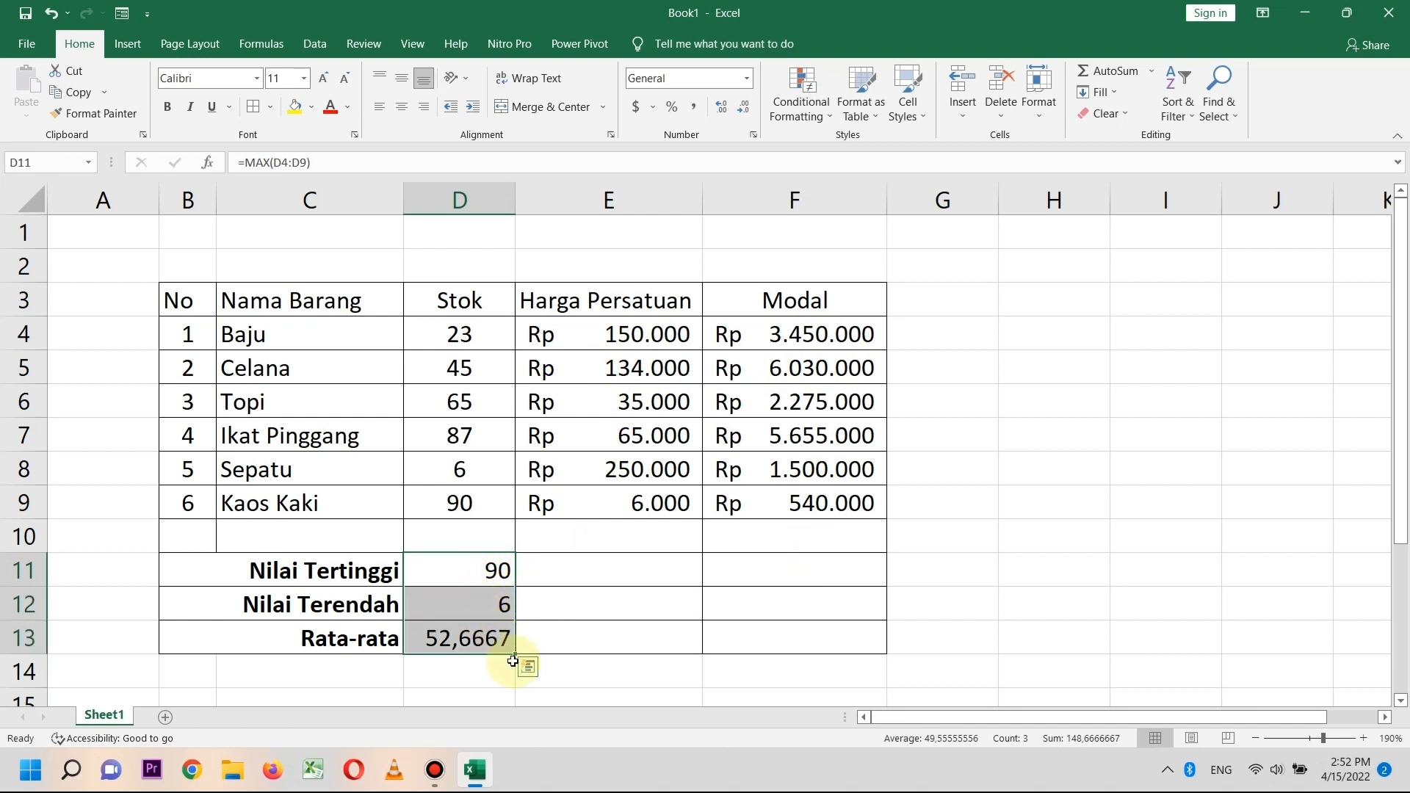
pyautogui.moveTo(513, 655); pyautogui.dragTo(808, 636)
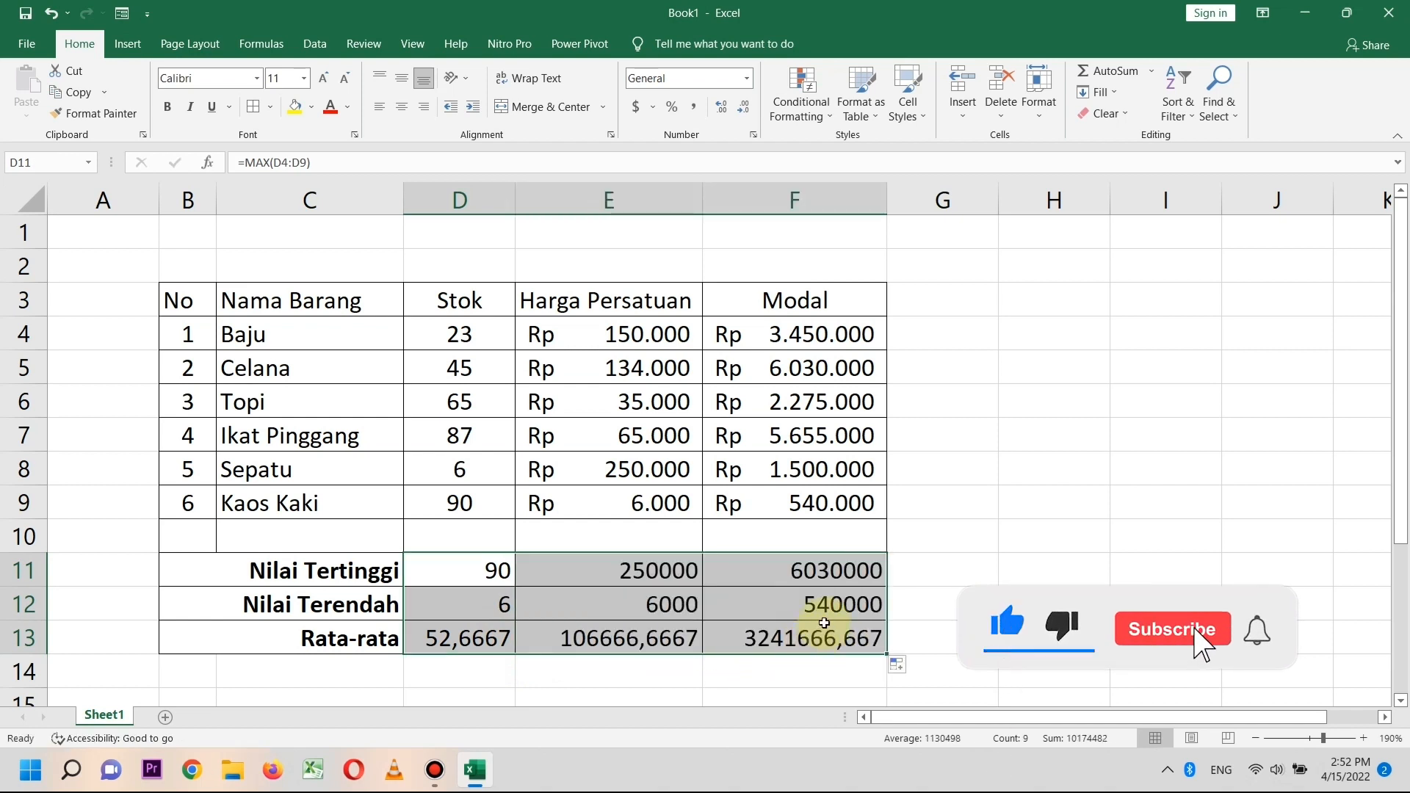
pyautogui.click(824, 589)
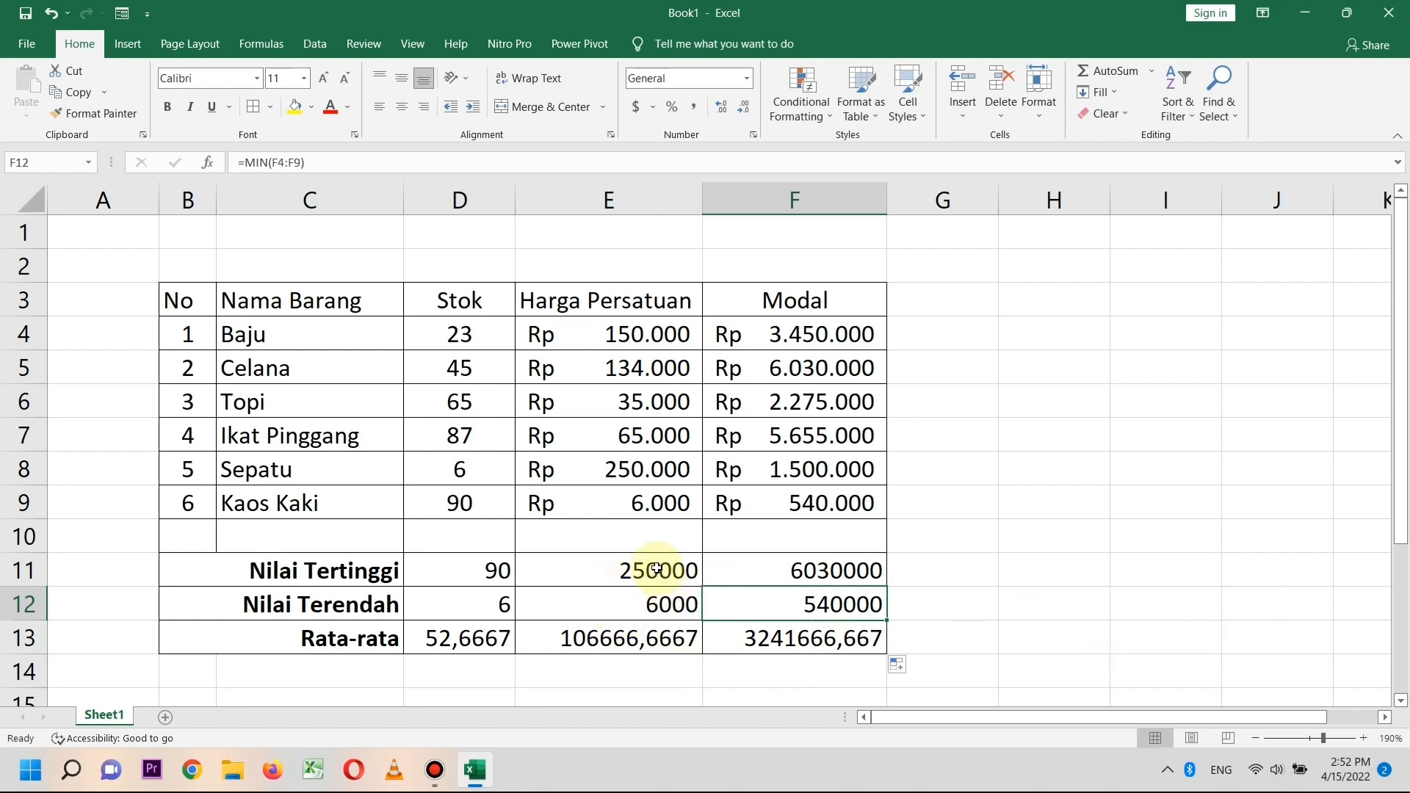
# Format E11:F13 as Accounting with the Rp Indonesian symbol and widen column F to fit its values.
pyautogui.moveTo(652, 563); pyautogui.dragTo(760, 631)
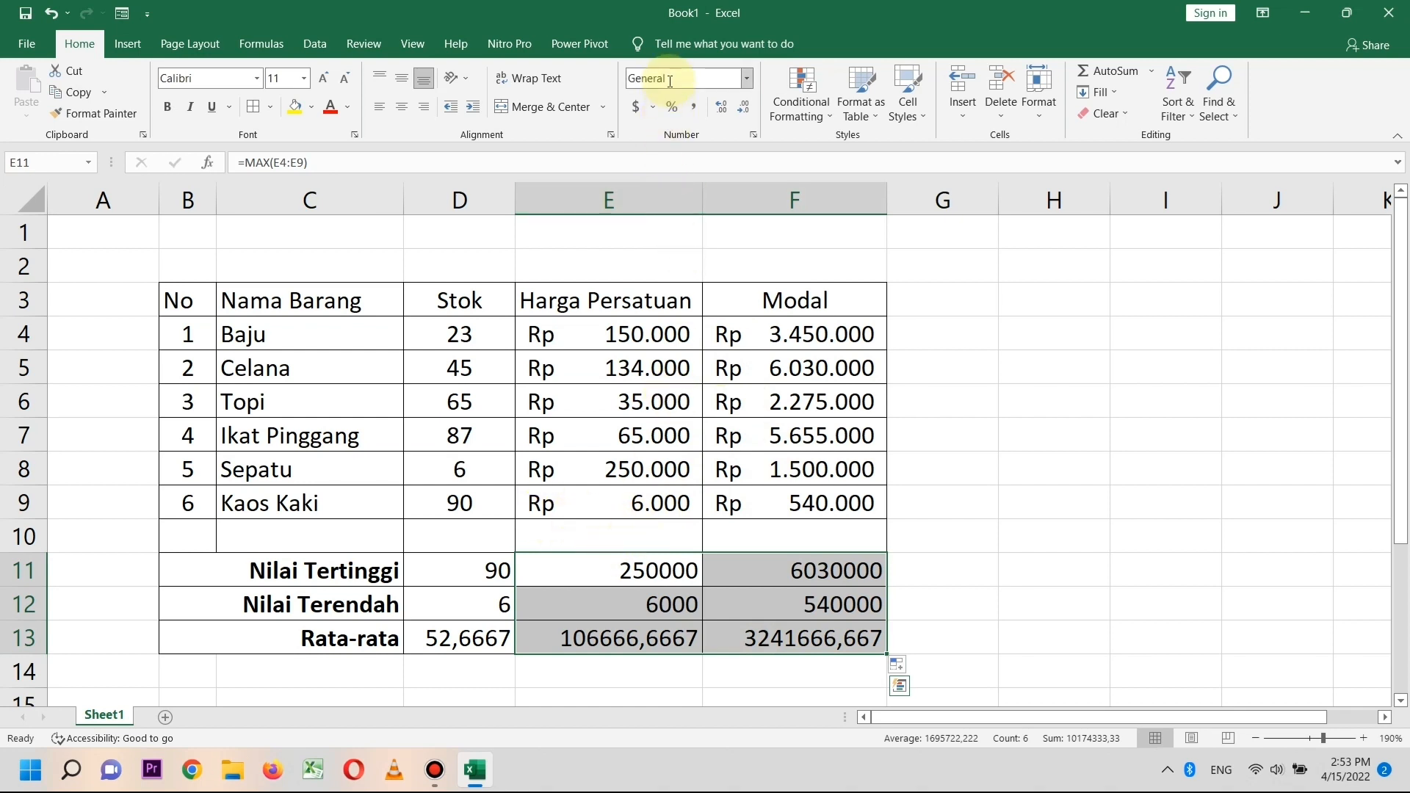
pyautogui.click(656, 108)
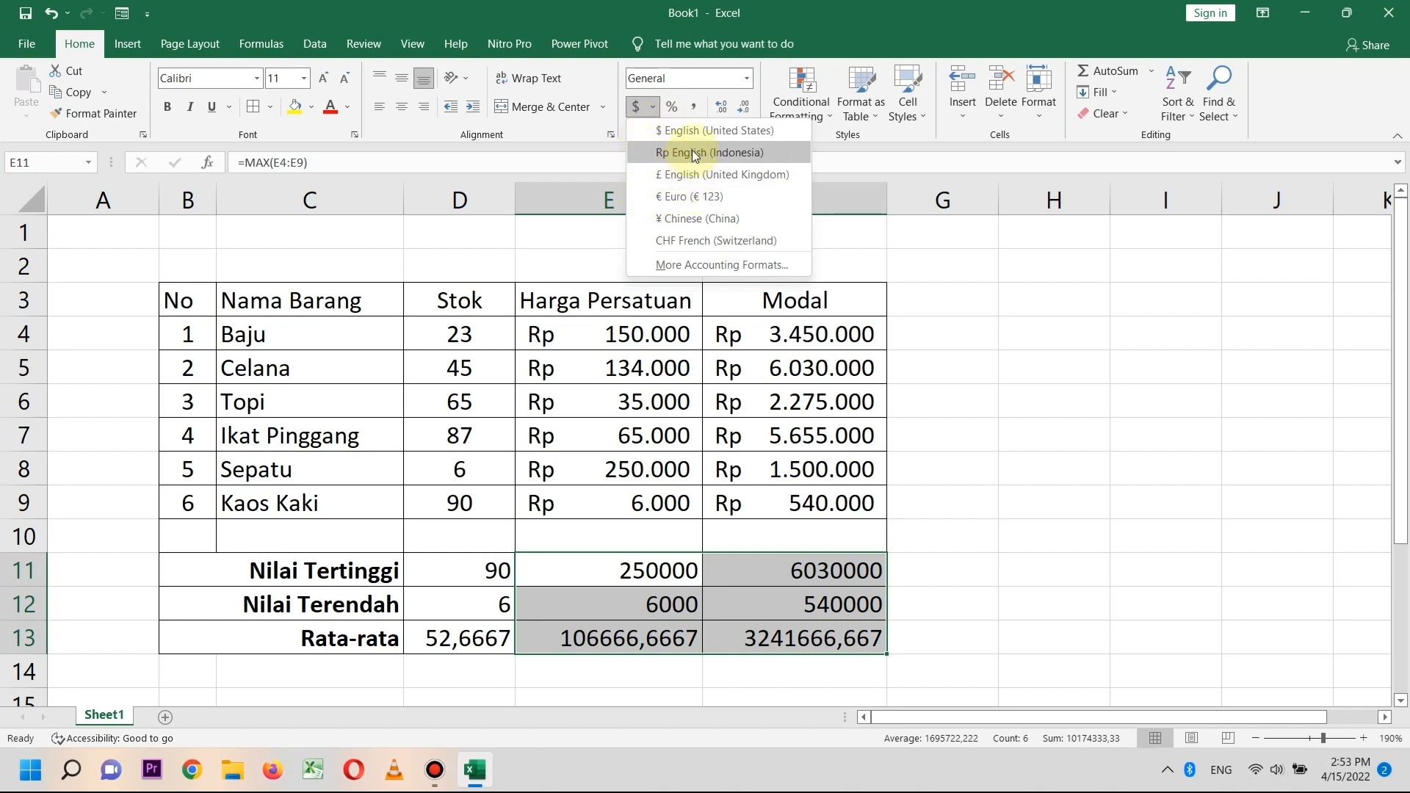
pyautogui.click(654, 107)
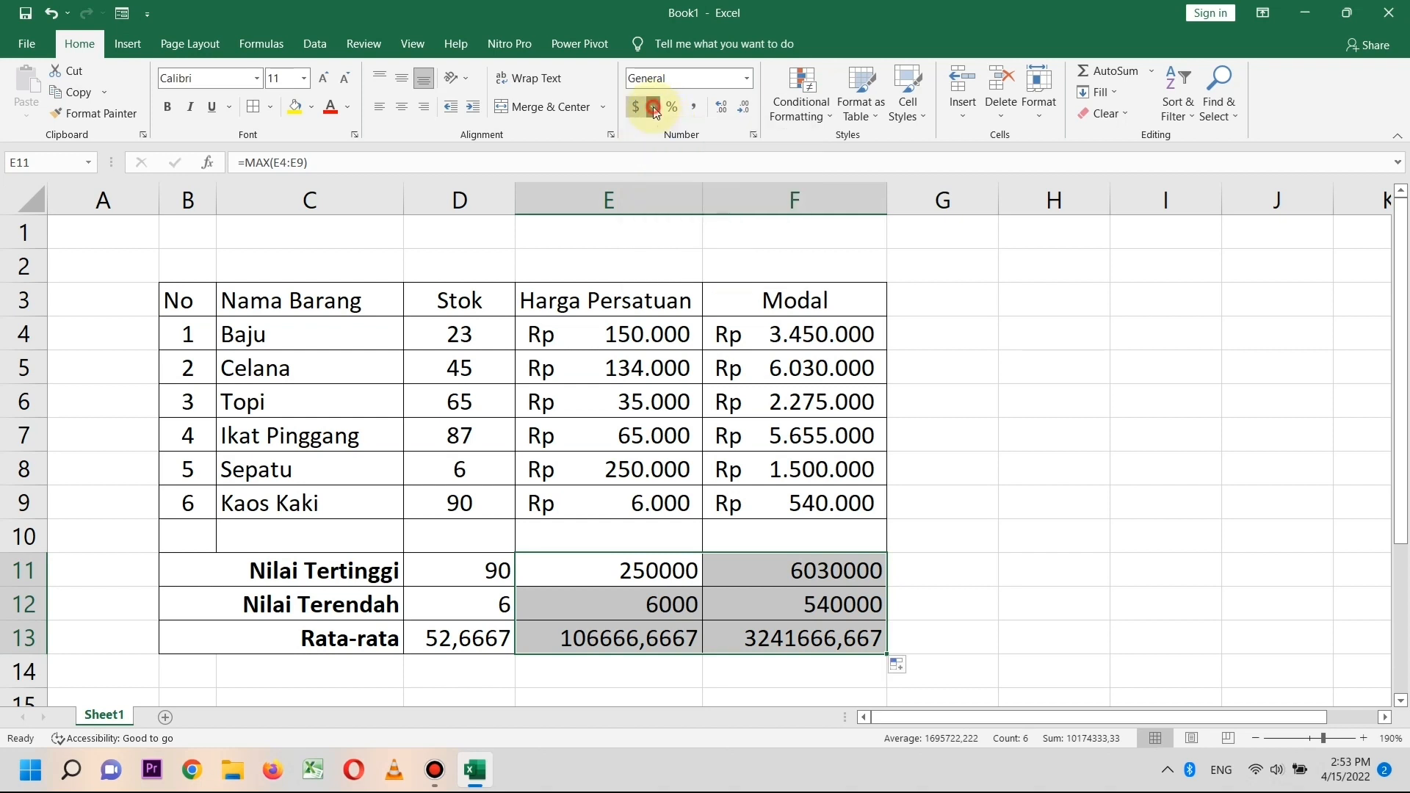
pyautogui.click(752, 138)
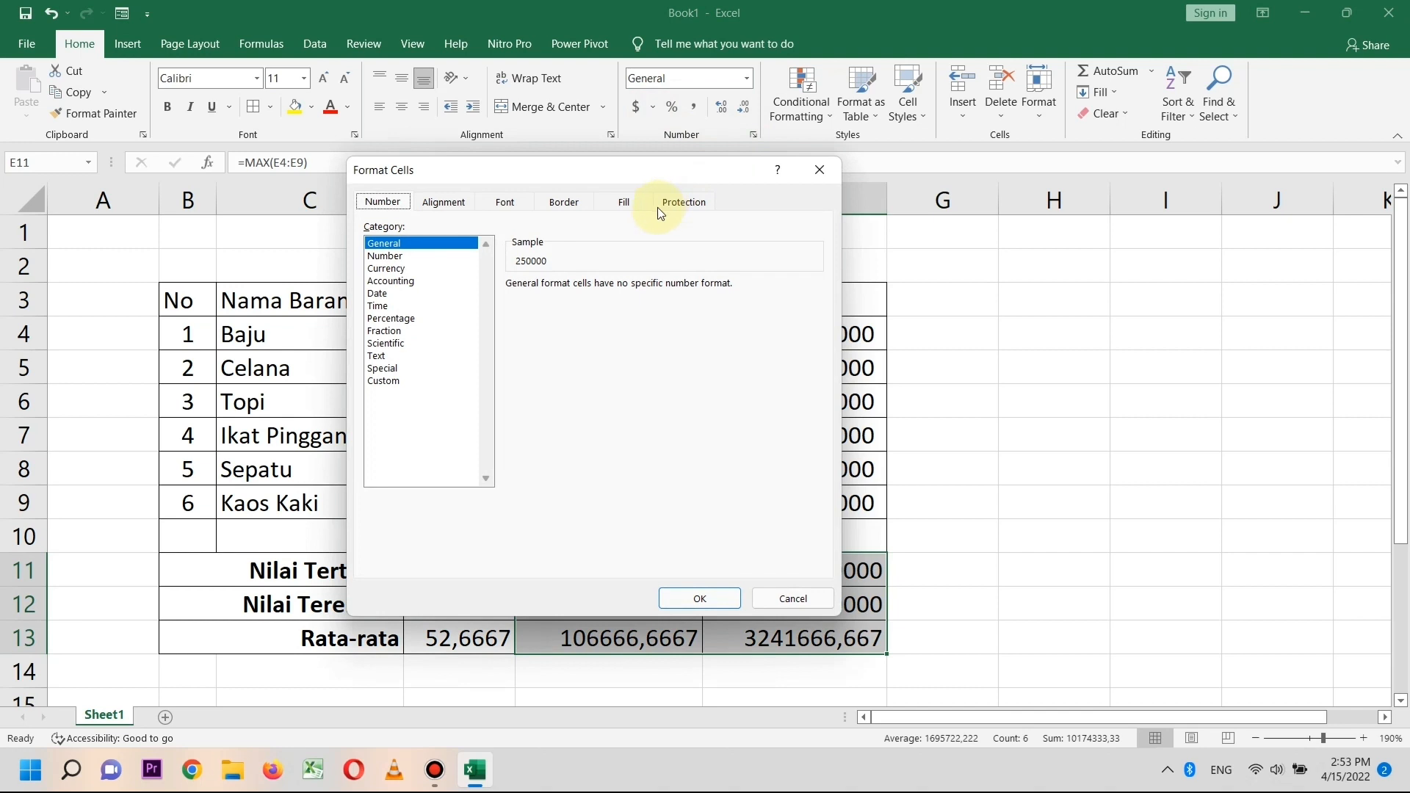
pyautogui.click(397, 281)
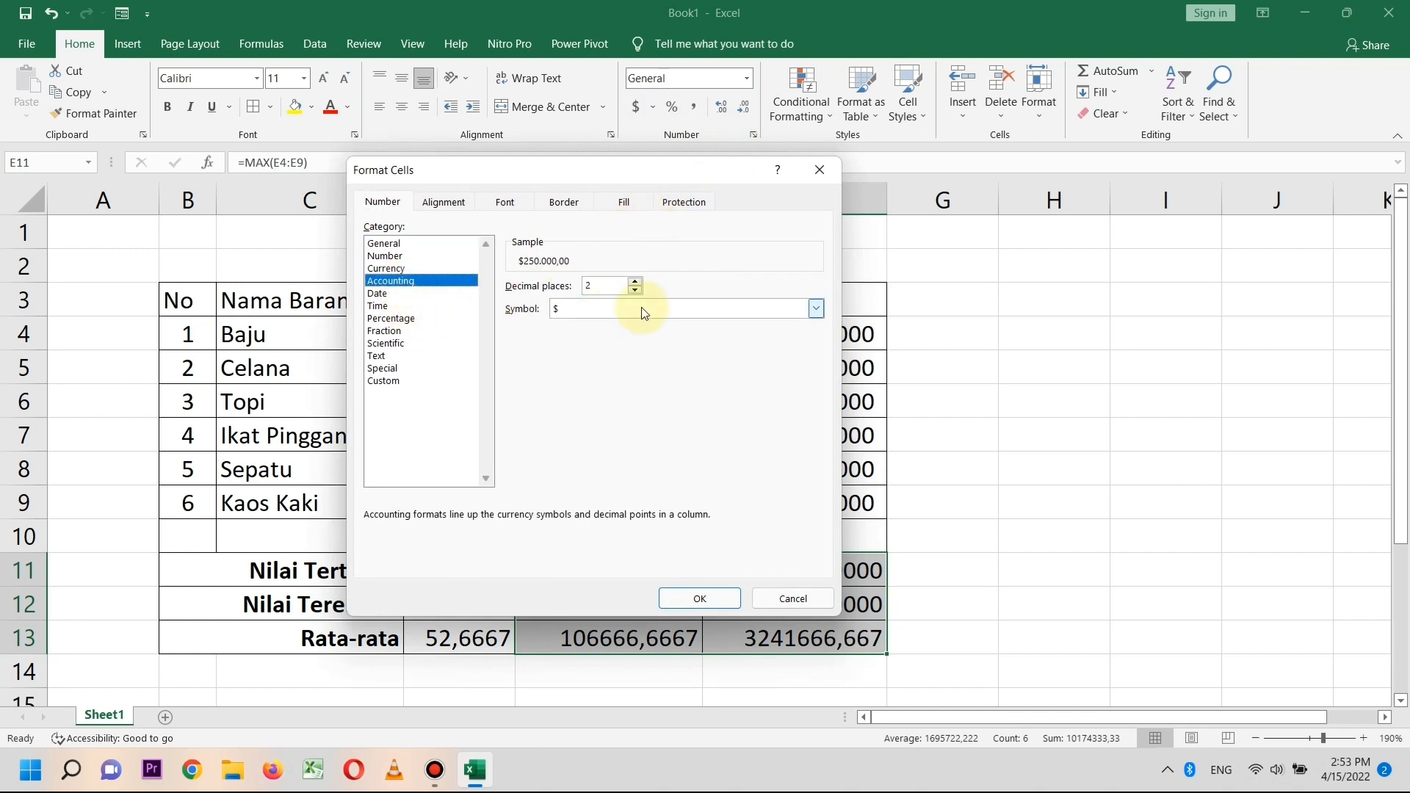
pyautogui.click(635, 316)
pyautogui.moveTo(815, 334); pyautogui.dragTo(816, 426)
pyautogui.click(770, 413)
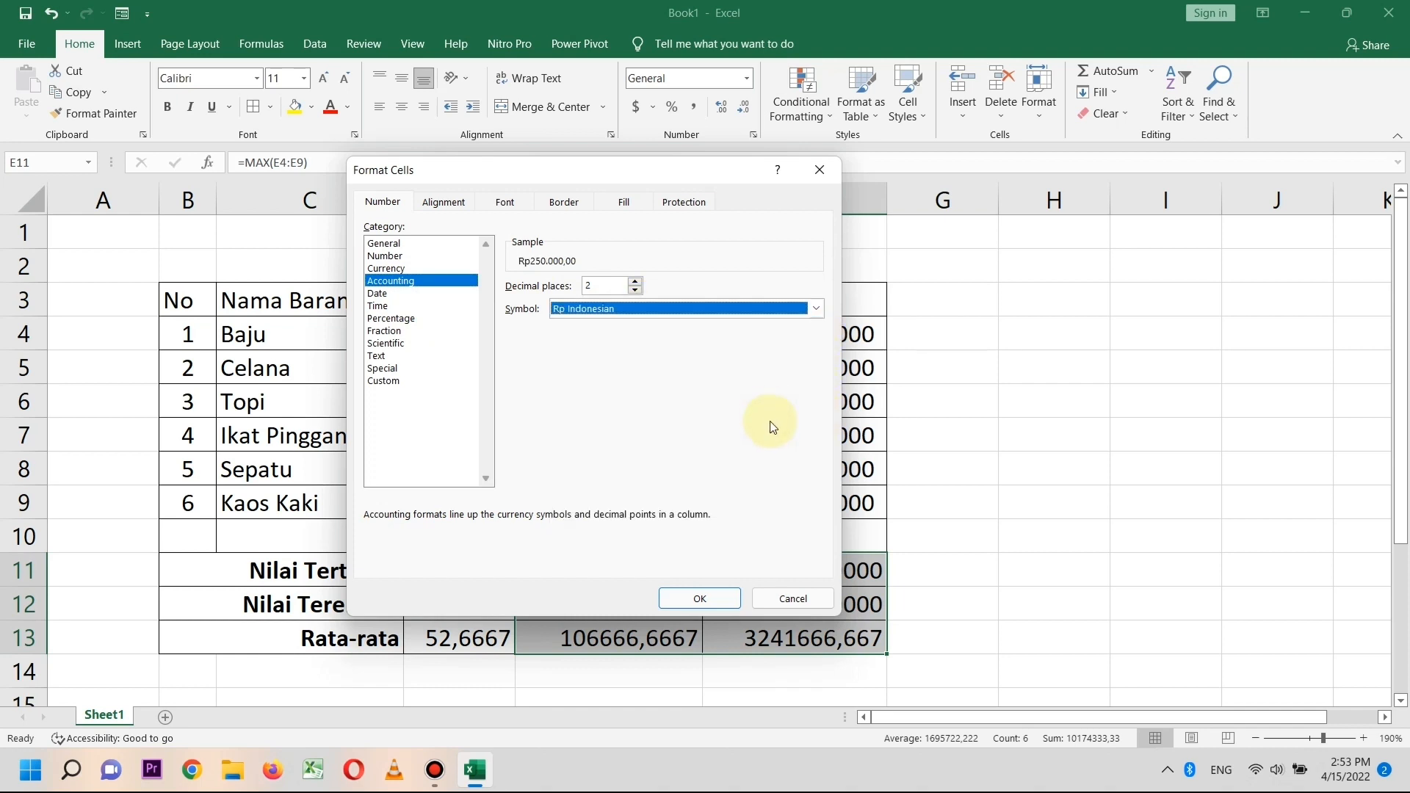
pyautogui.click(723, 596)
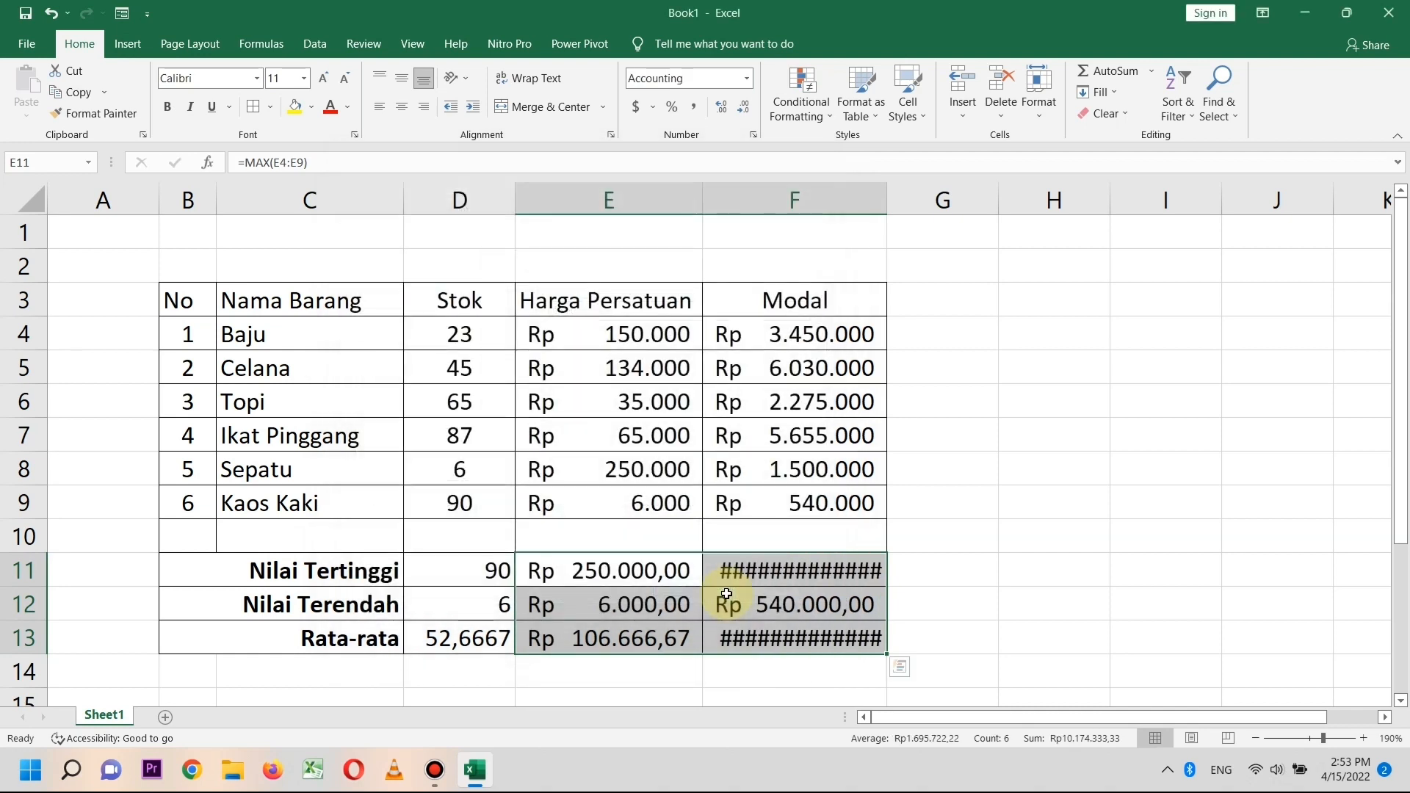
pyautogui.click(821, 579)
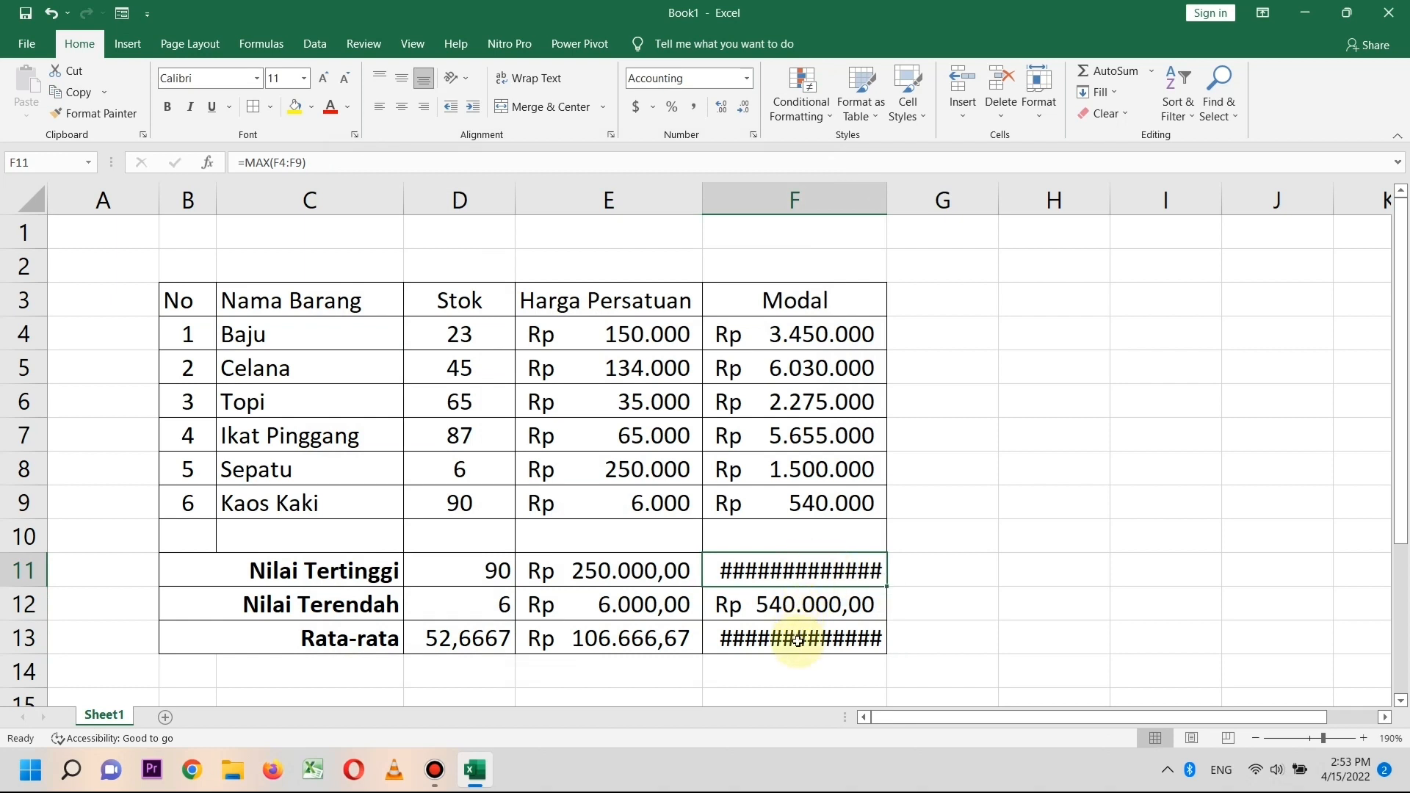
pyautogui.moveTo(890, 199); pyautogui.dragTo(922, 209)
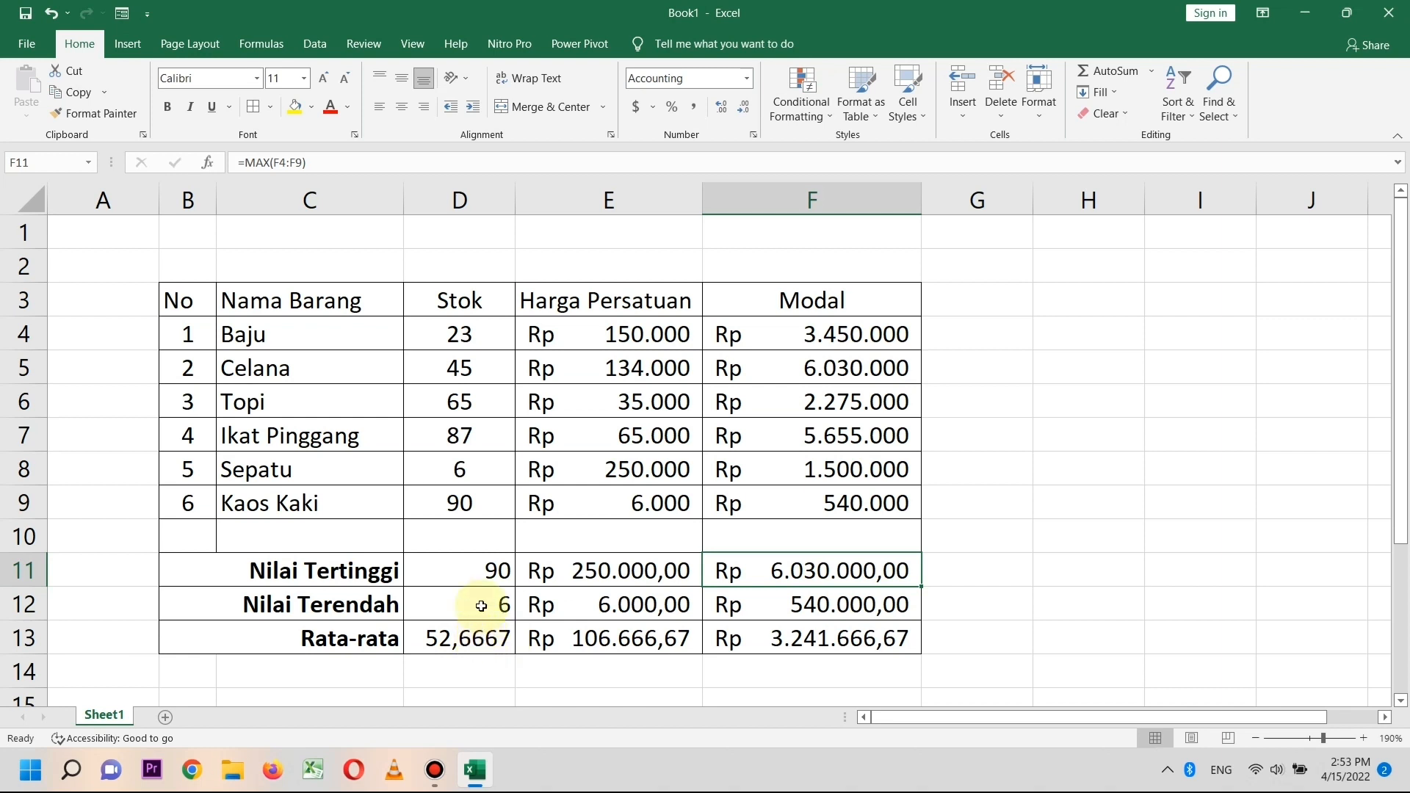
# Increase the decimal places of the summary values in D11:F13 and try a wider and a narrower column E.
pyautogui.moveTo(487, 570); pyautogui.dragTo(797, 631)
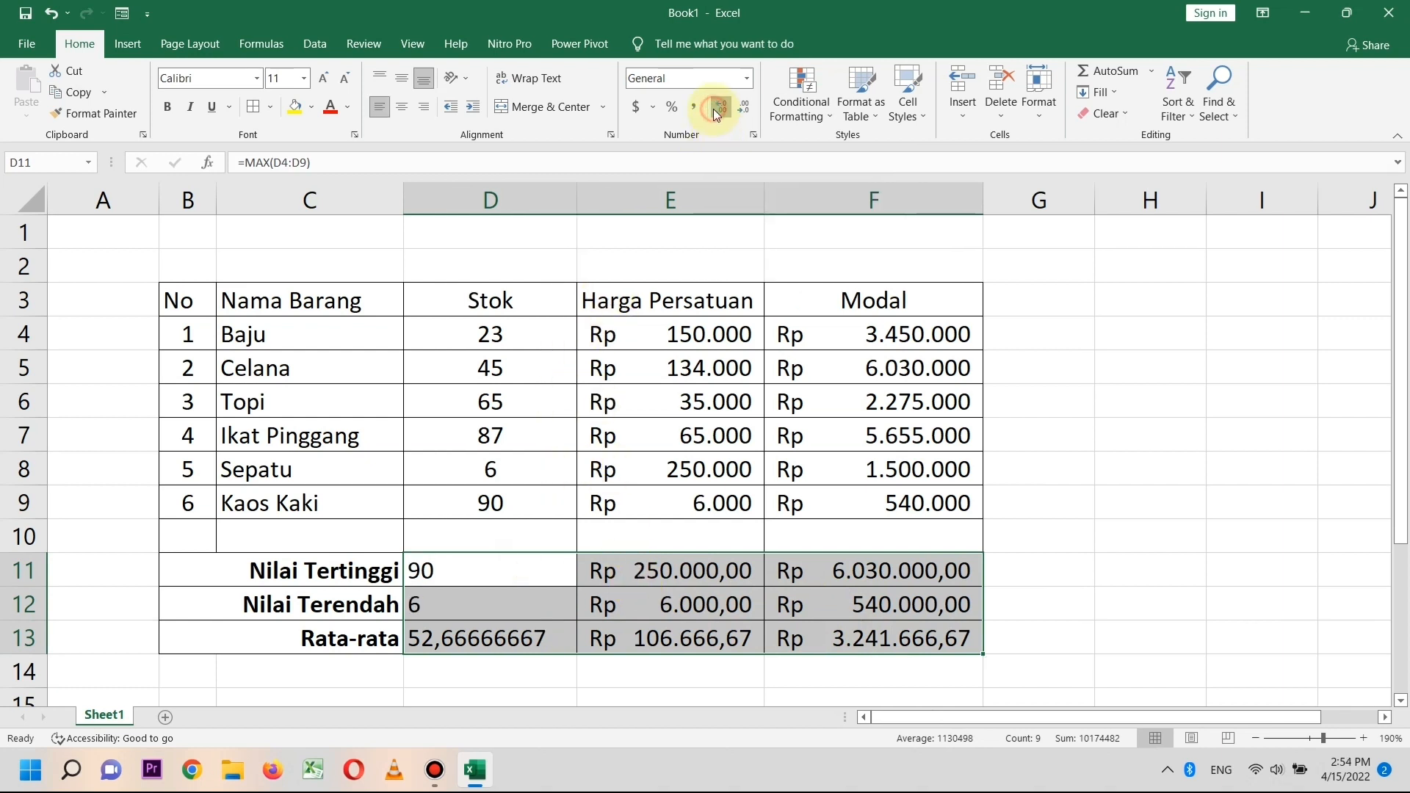
pyautogui.click(712, 109)
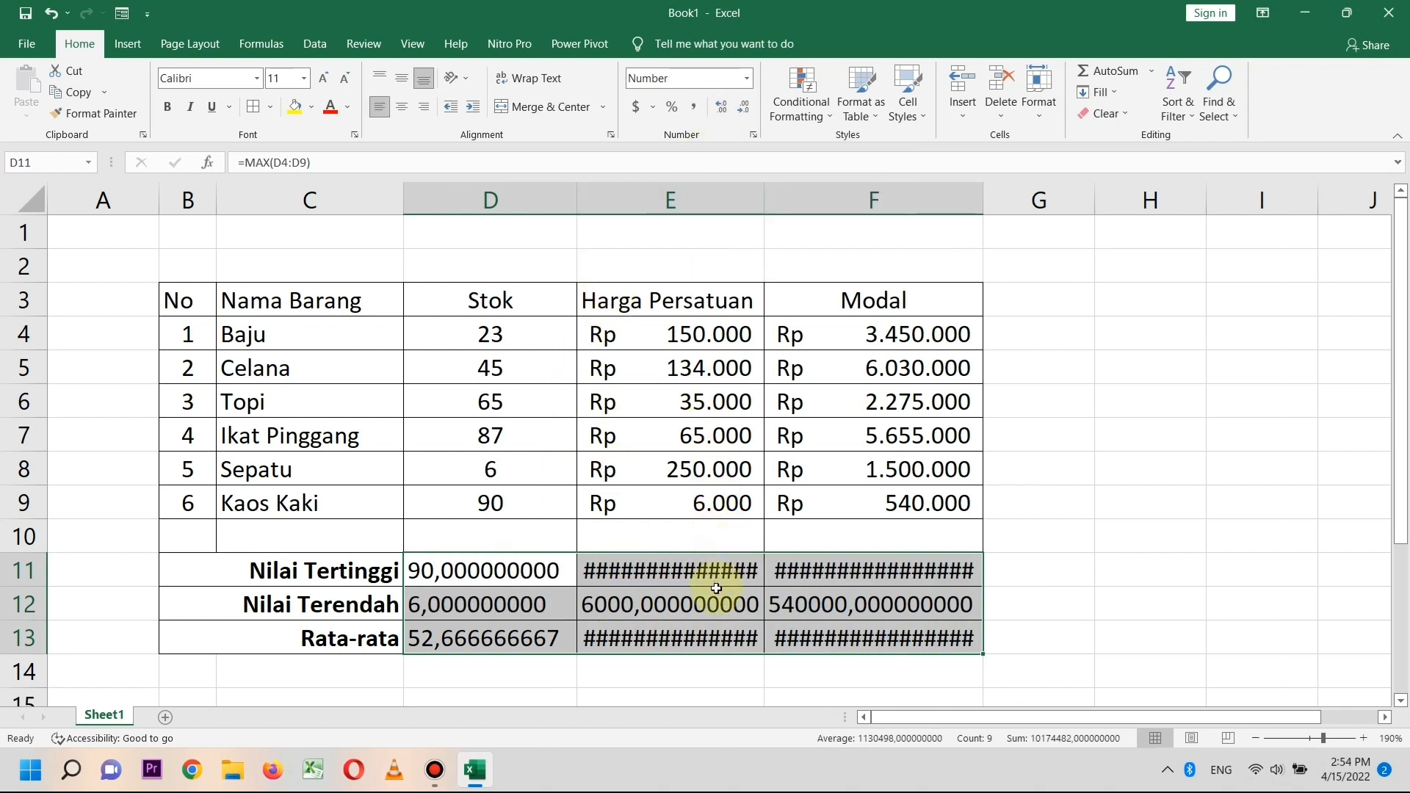
pyautogui.moveTo(769, 194); pyautogui.dragTo(893, 221)
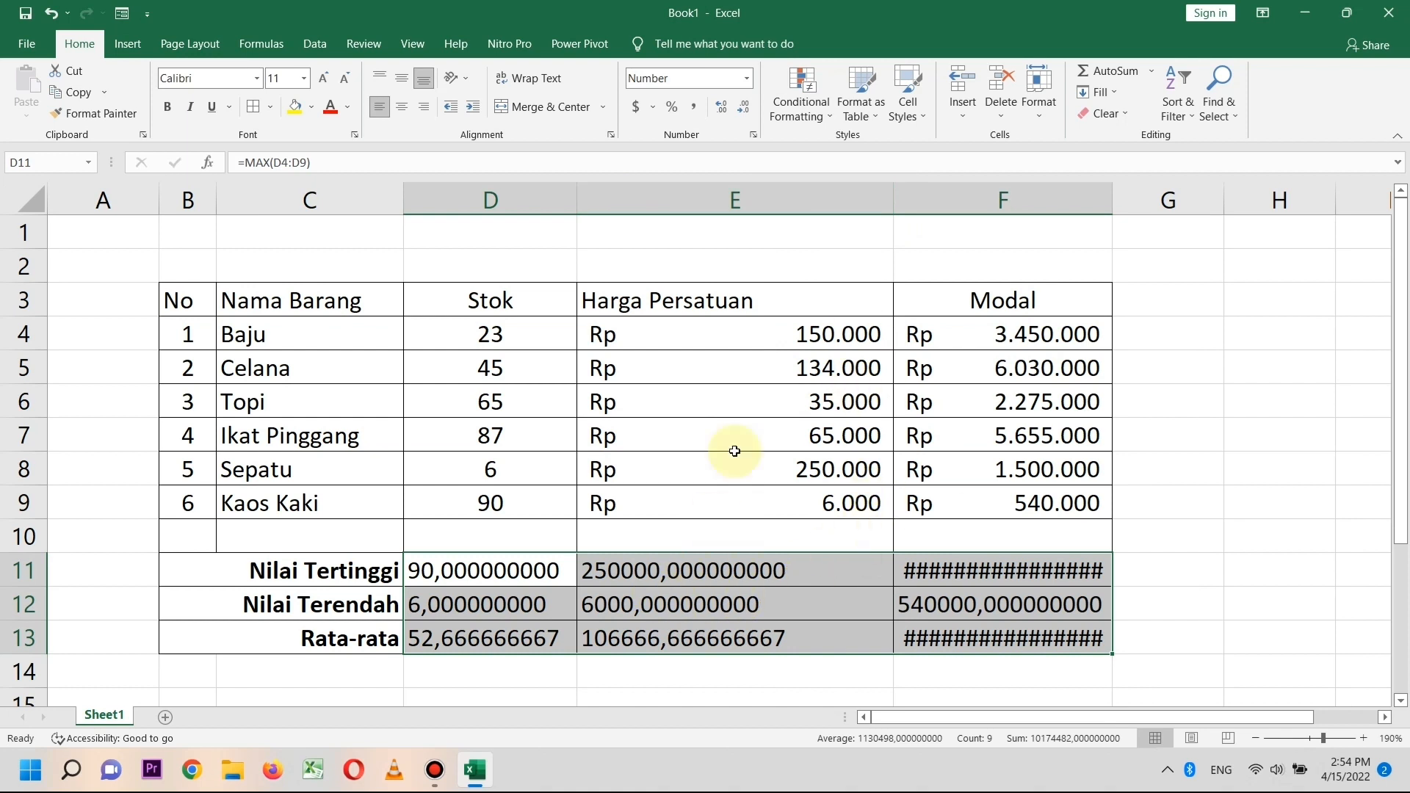
pyautogui.moveTo(892, 191); pyautogui.dragTo(713, 197)
# Reduce the summary values in D11:F13 to zero decimal places and widen column E until the Harga Persatuan prices fit.
pyautogui.click(744, 110)
pyautogui.click(744, 111)
pyautogui.click(744, 110)
pyautogui.click(744, 110)
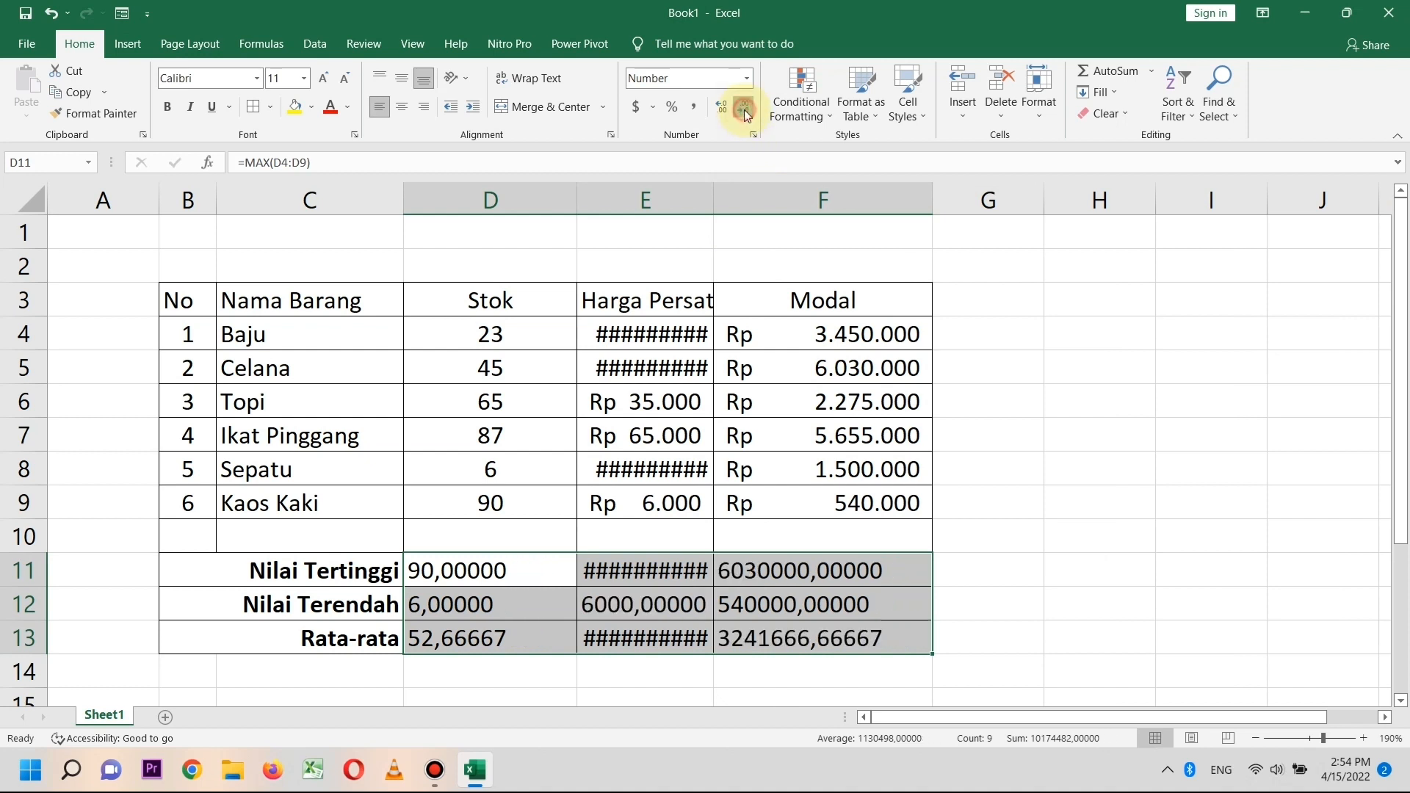
pyautogui.click(743, 110)
pyautogui.click(744, 111)
pyautogui.click(744, 110)
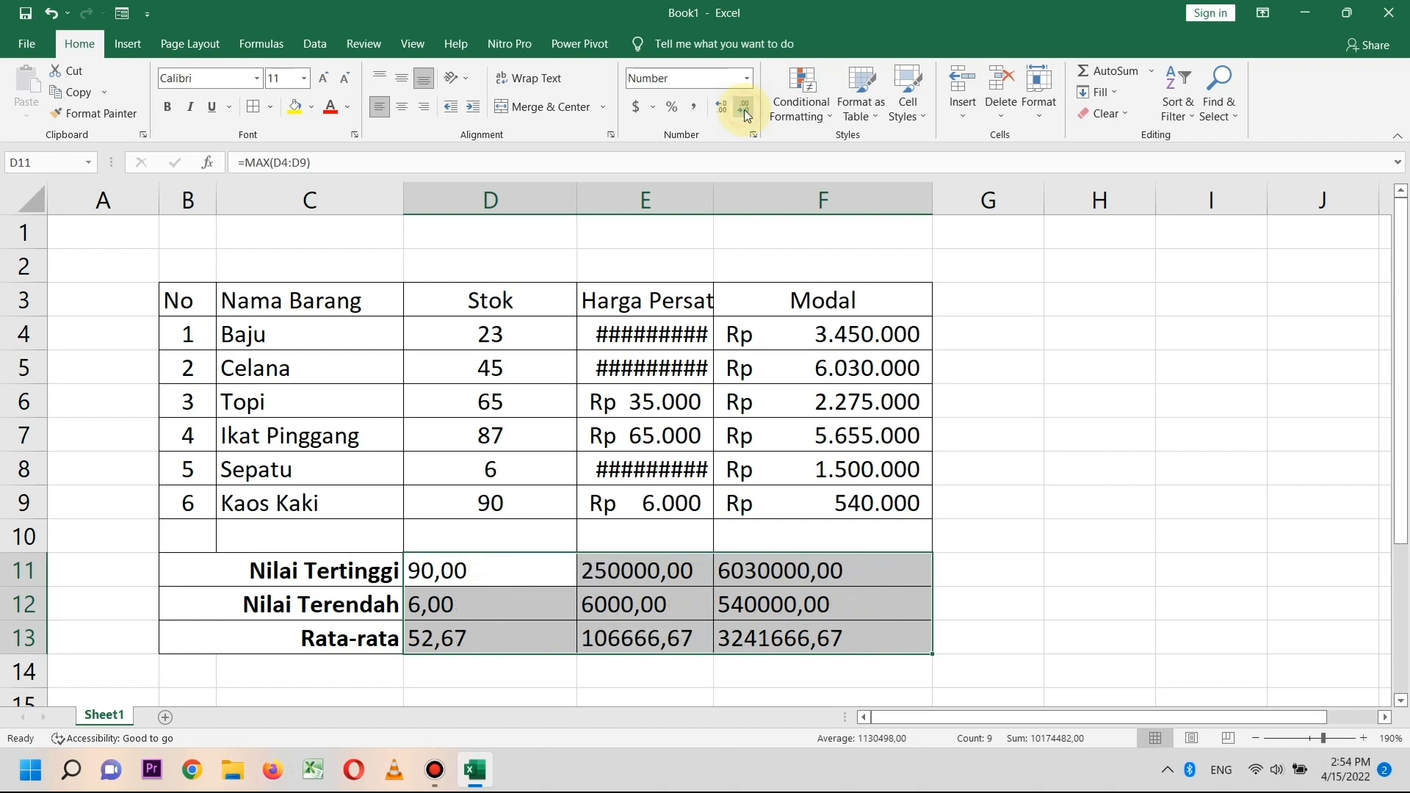
pyautogui.click(744, 110)
pyautogui.click(744, 111)
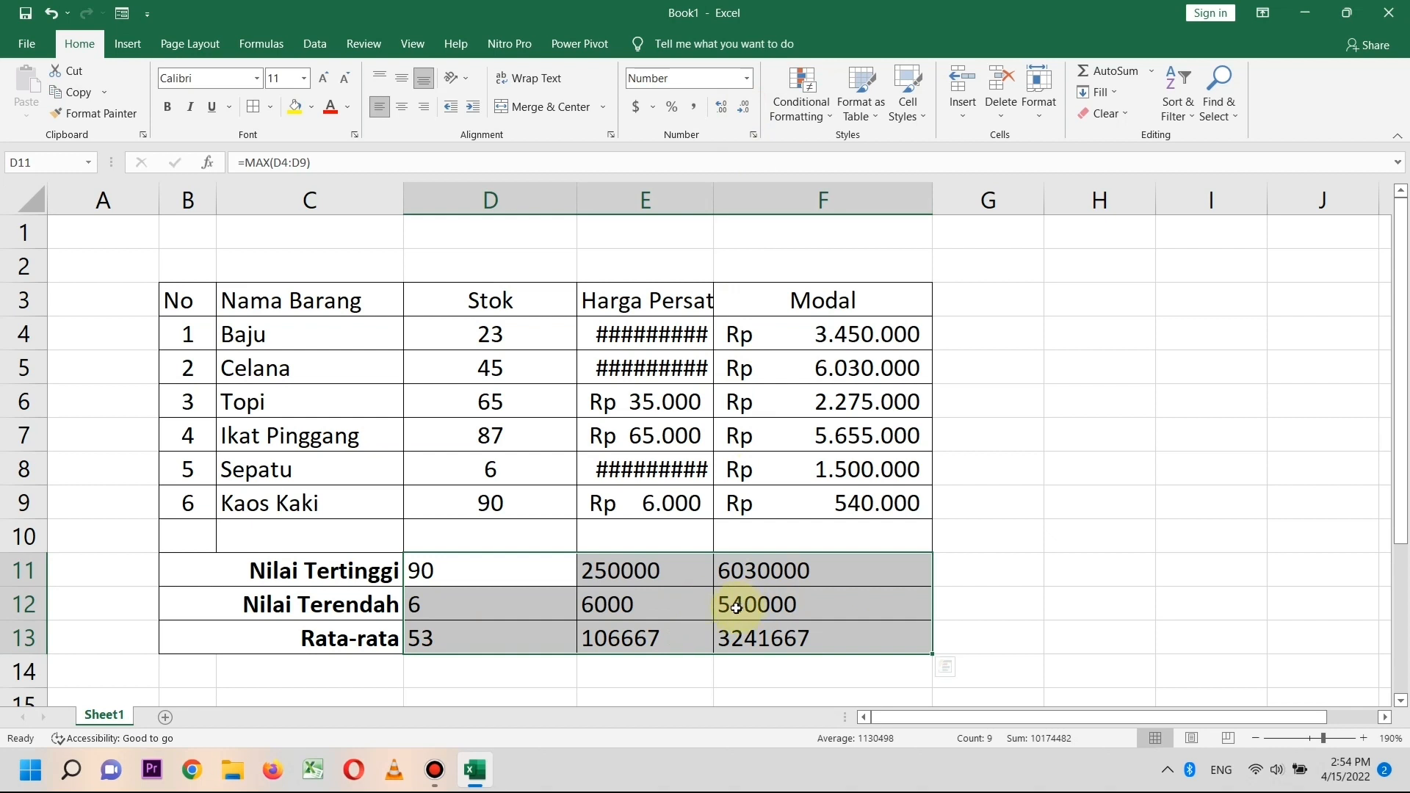
pyautogui.moveTo(718, 199); pyautogui.dragTo(762, 207)
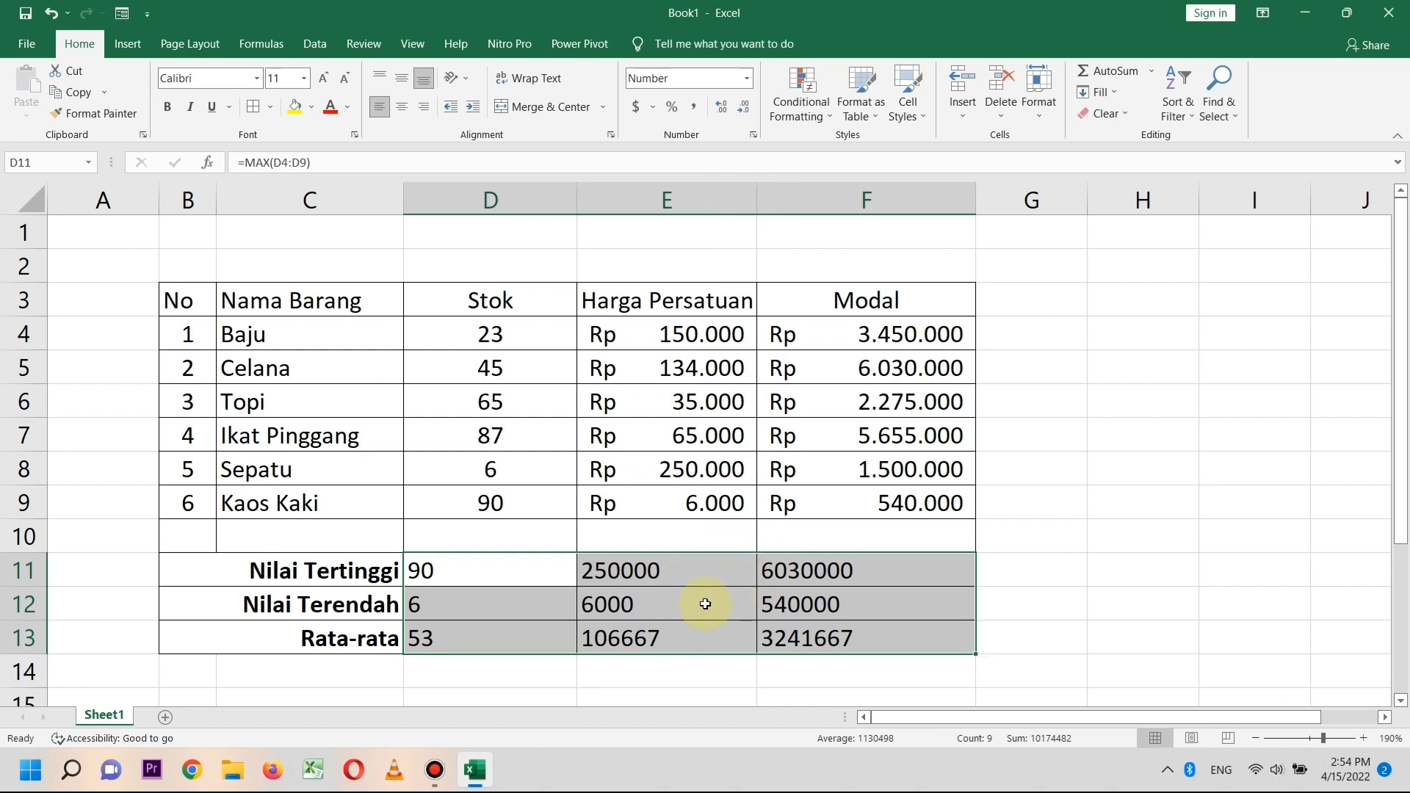
# Format the price and capital summaries in E11:F13 as Accounting with 0 decimal places and the Rp symbol.
pyautogui.click(716, 564)
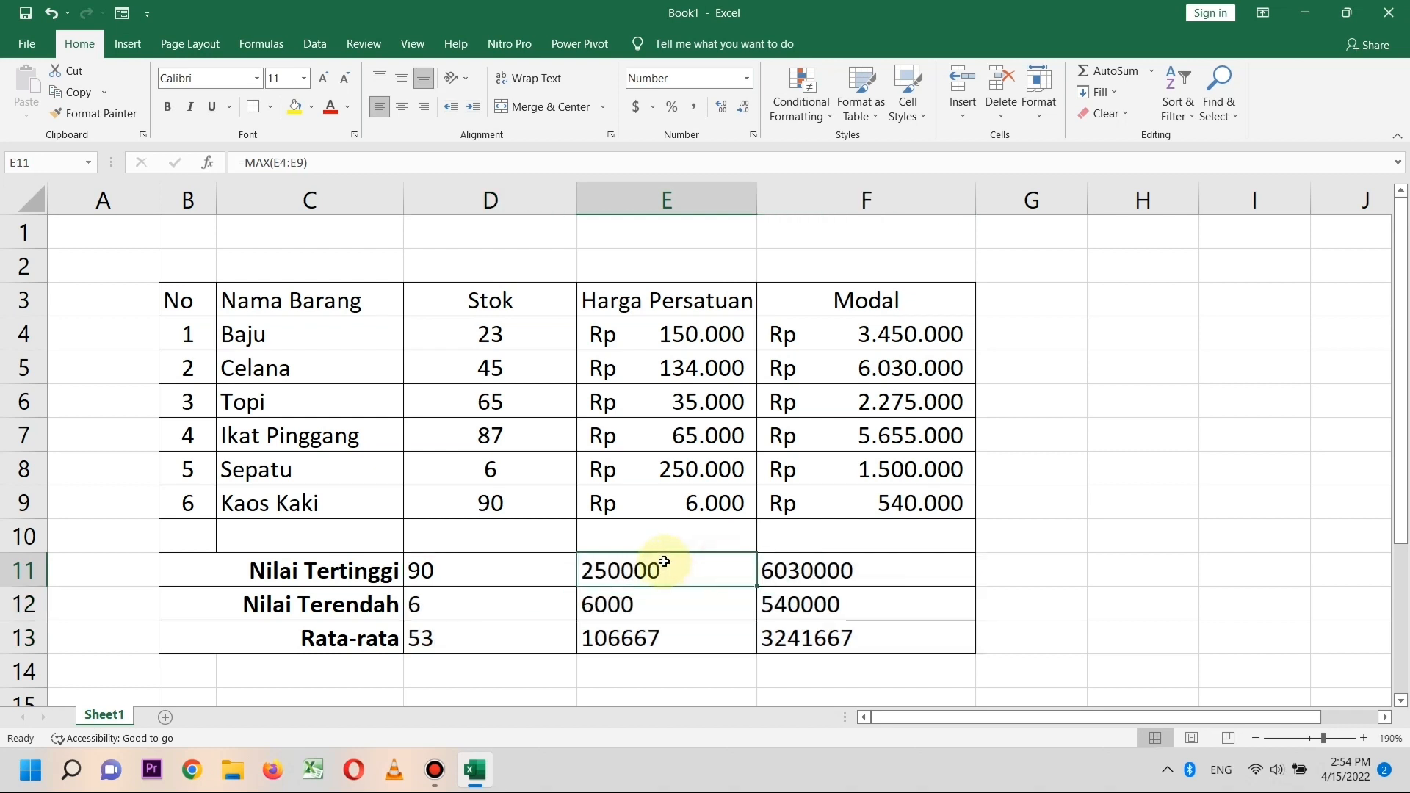
pyautogui.moveTo(718, 566); pyautogui.dragTo(803, 630)
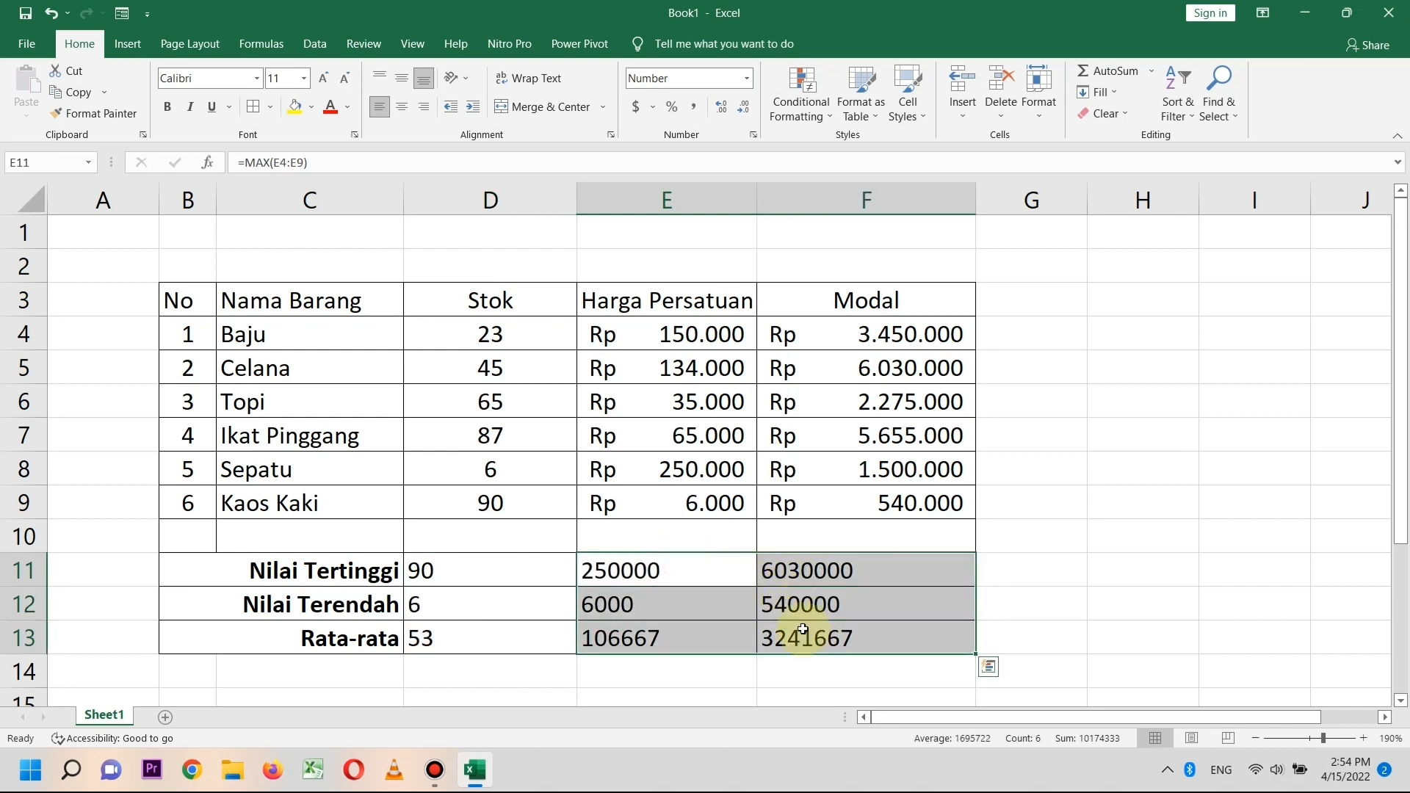
pyautogui.click(755, 136)
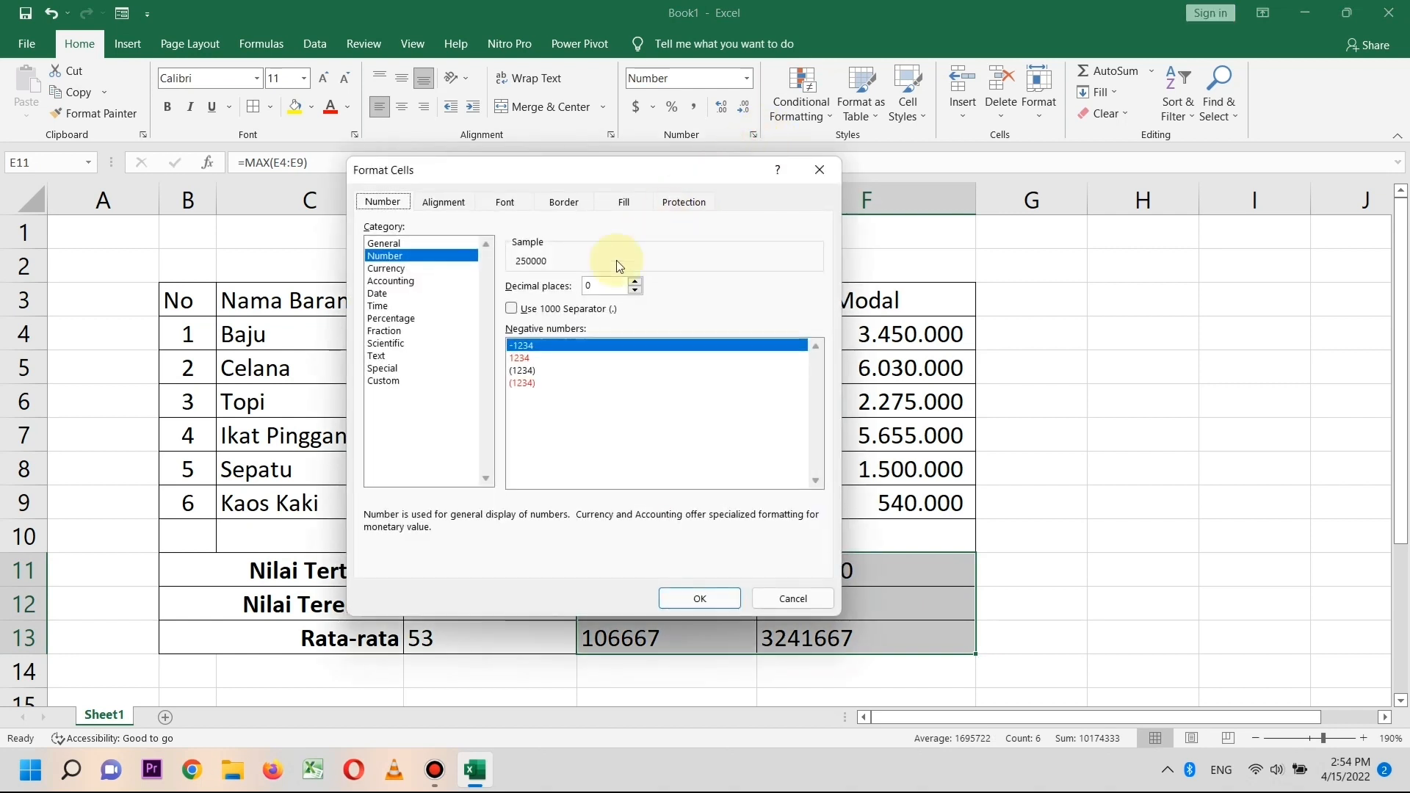
pyautogui.click(400, 282)
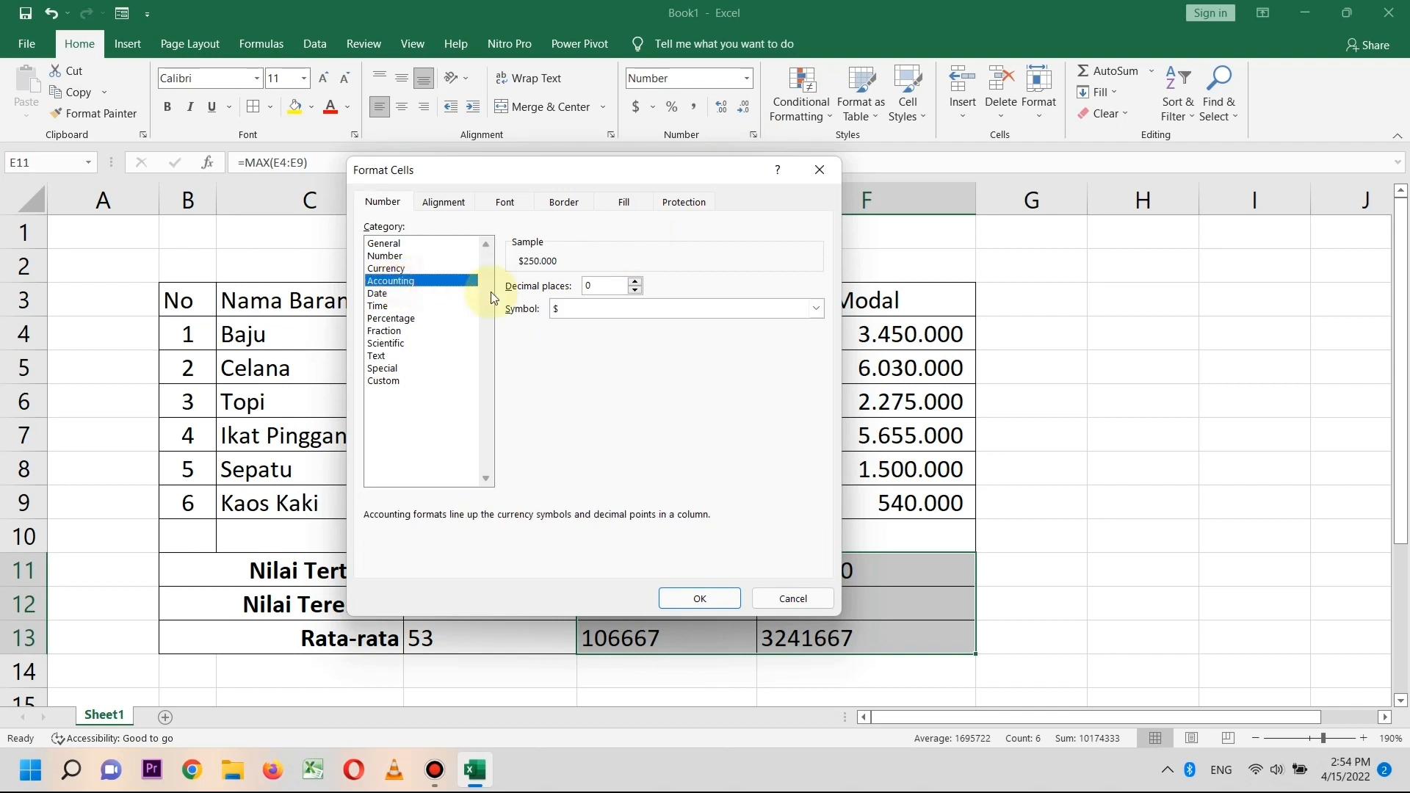
pyautogui.click(617, 311)
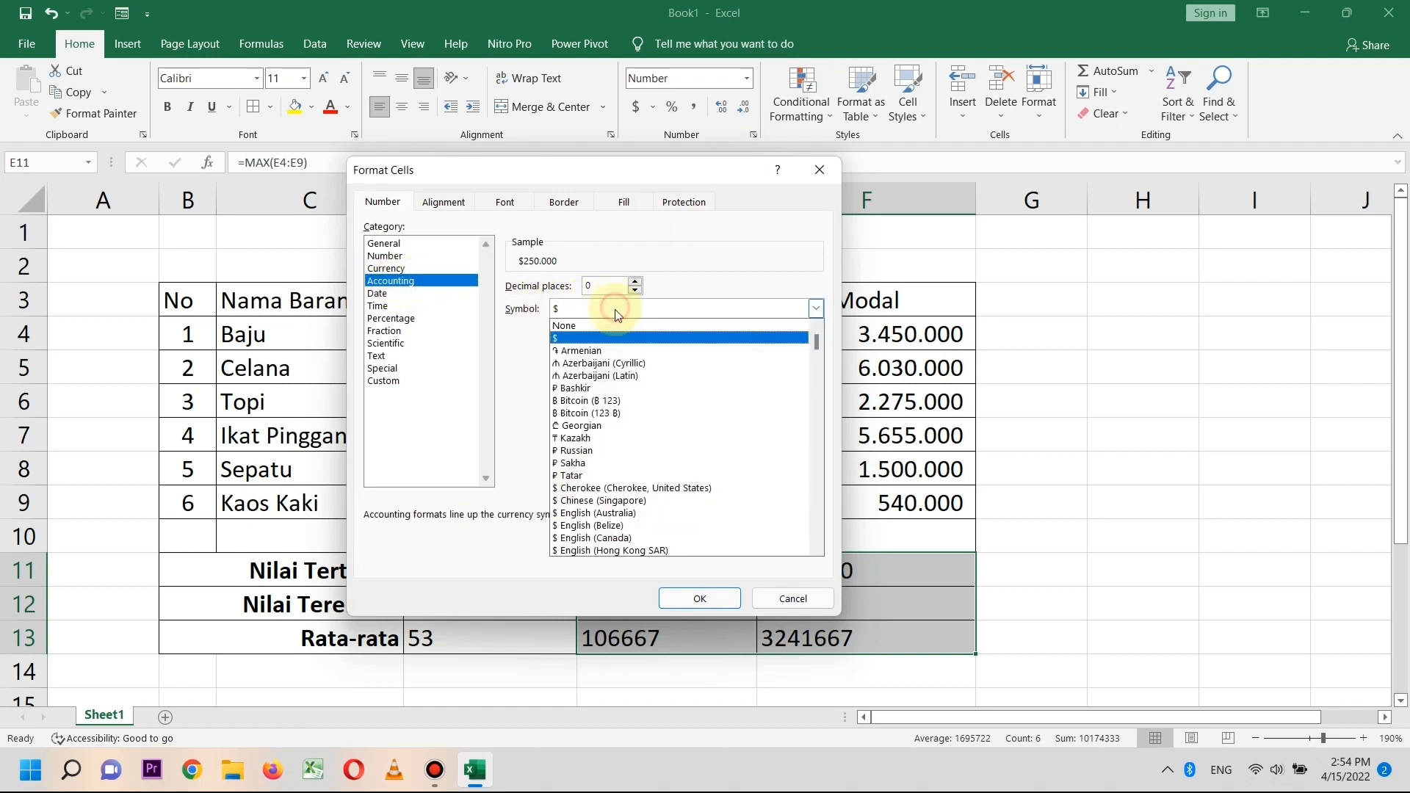
pyautogui.scroll(-10, 818, 358)
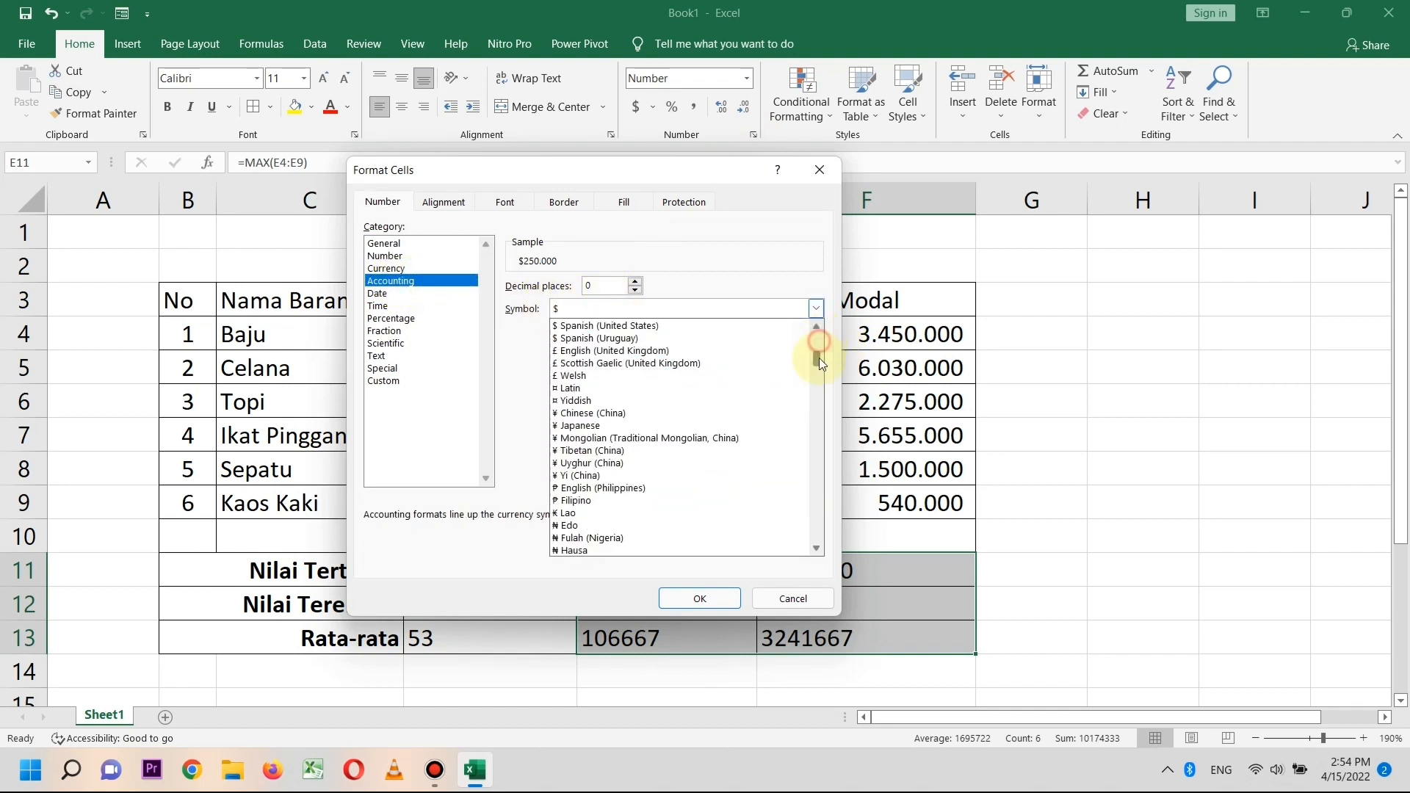
pyautogui.click(787, 446)
pyautogui.click(718, 598)
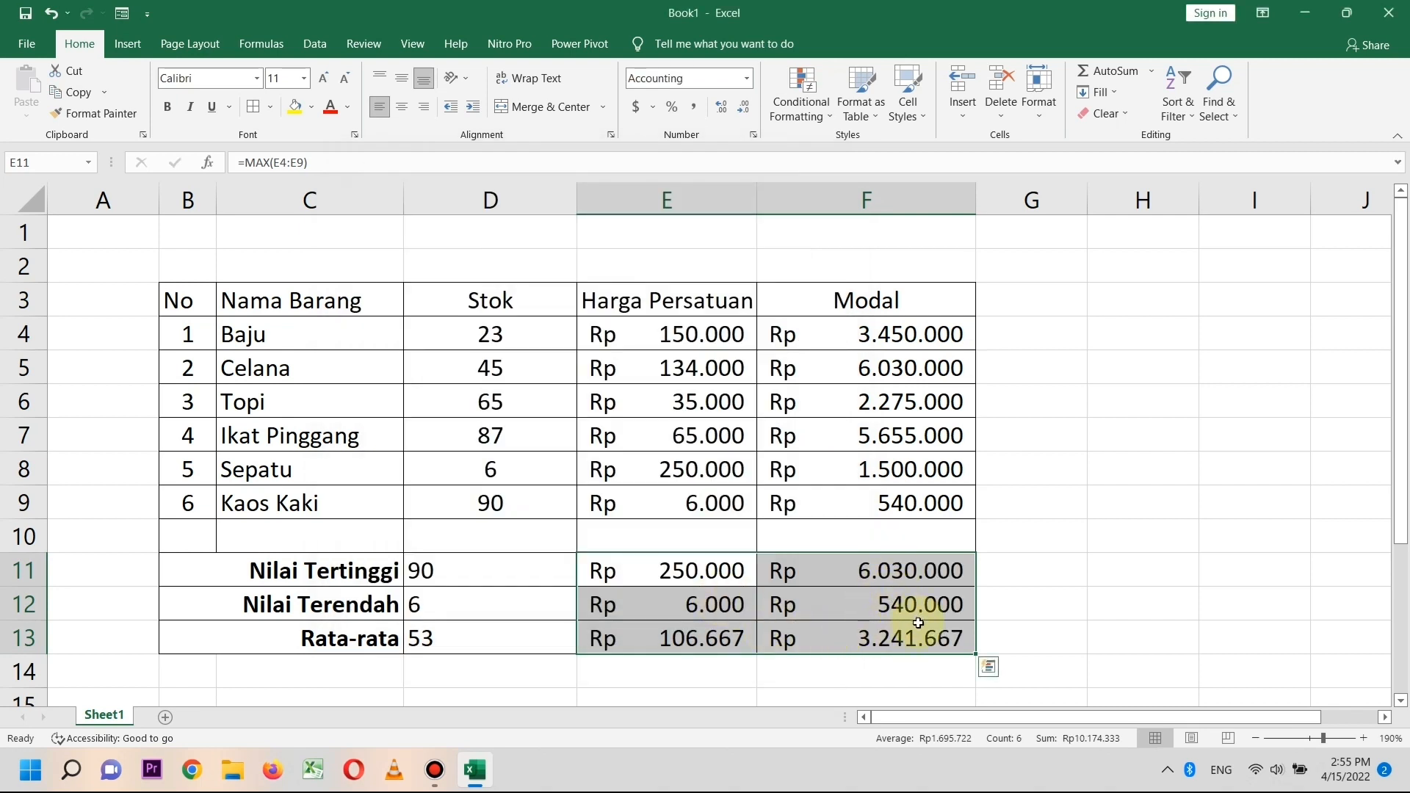
pyautogui.click(1032, 492)
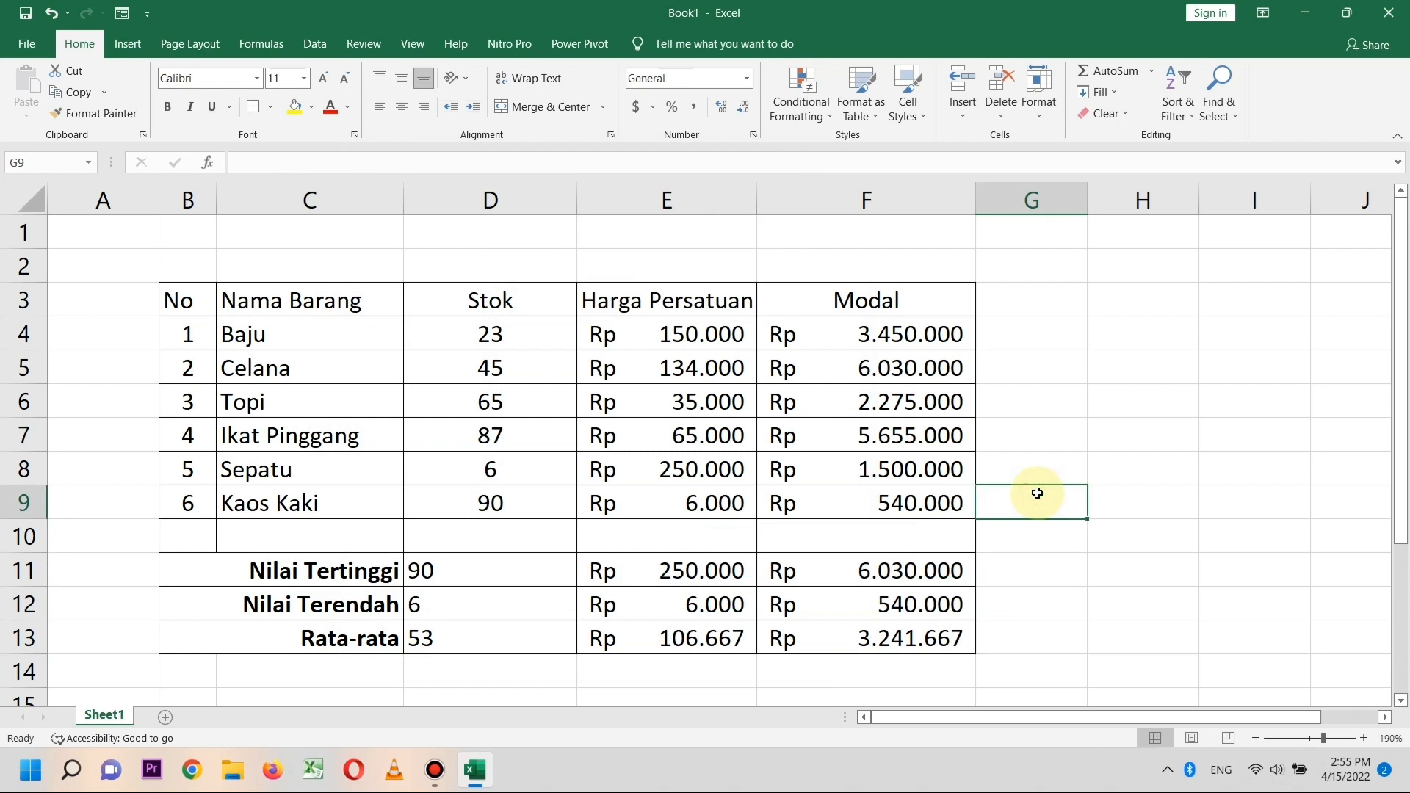
# Center the stock summary values in D11:D13 horizontally.
pyautogui.moveTo(484, 568); pyautogui.dragTo(482, 636)
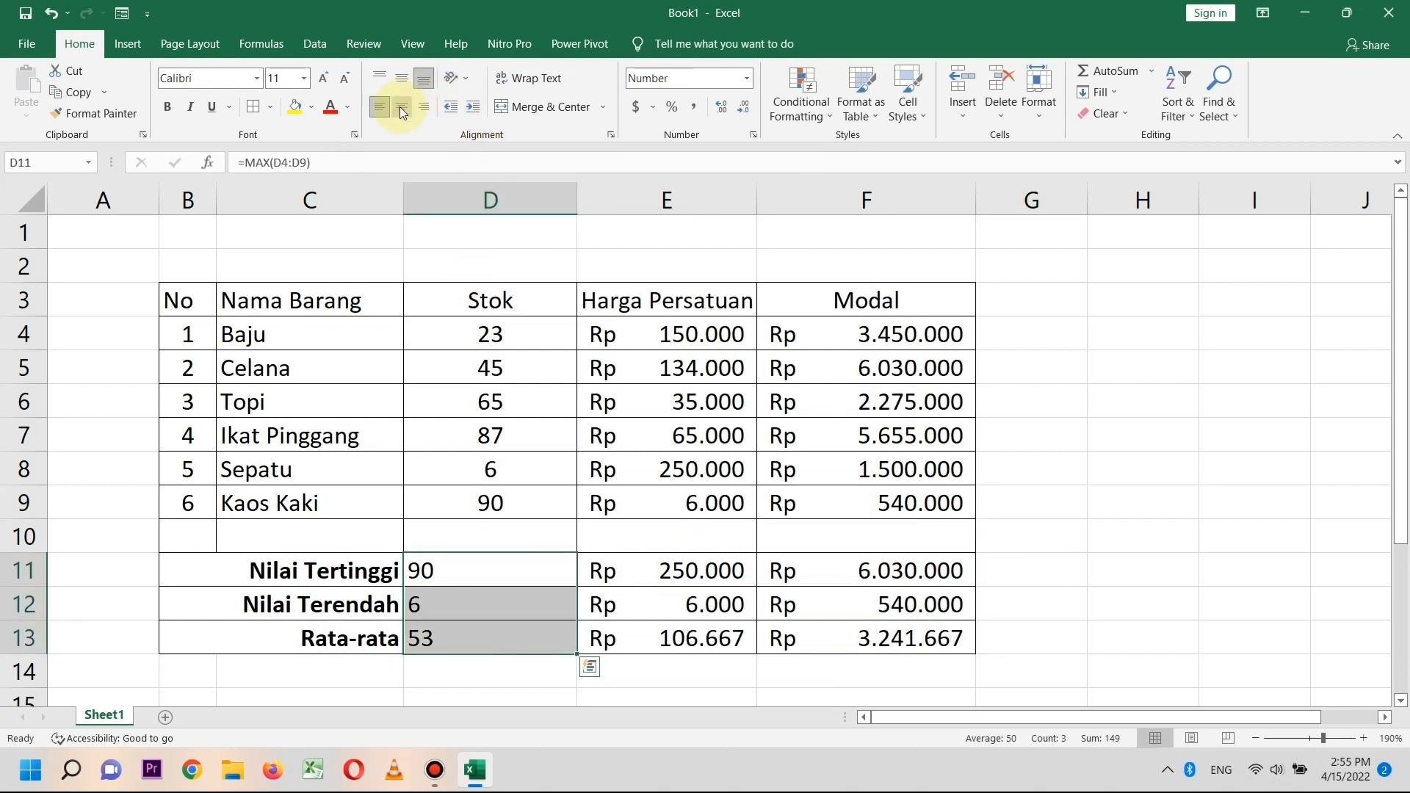
pyautogui.click(424, 108)
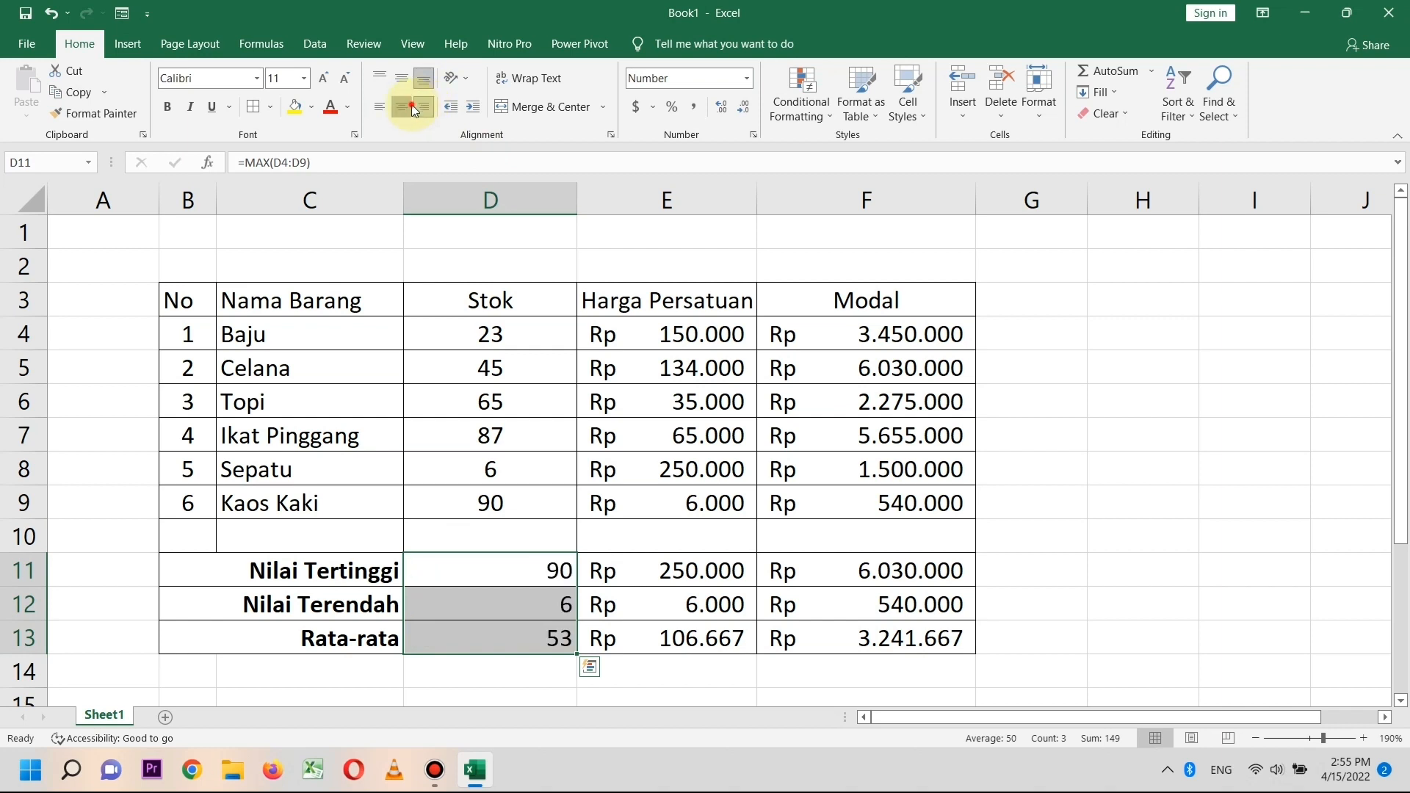
pyautogui.click(413, 108)
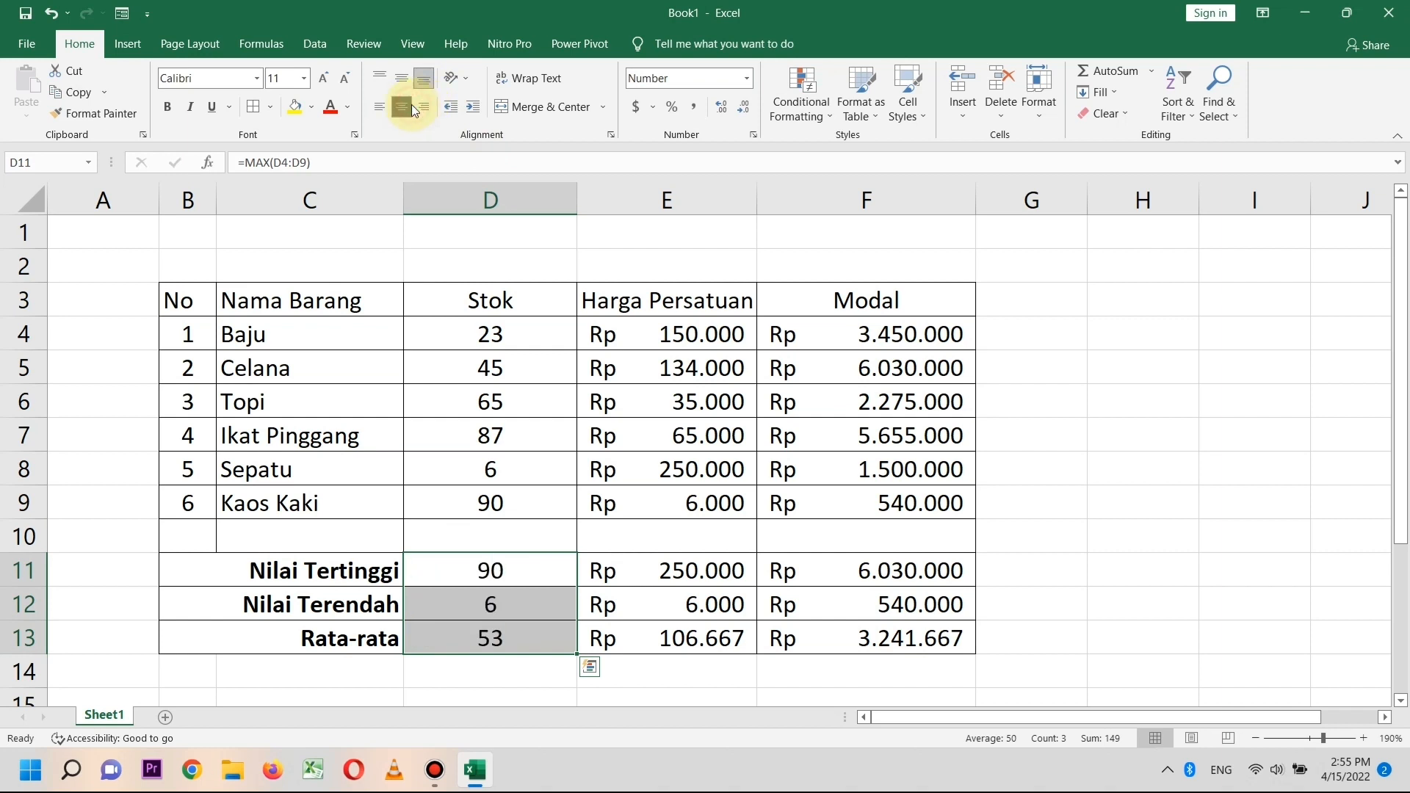
pyautogui.click(616, 612)
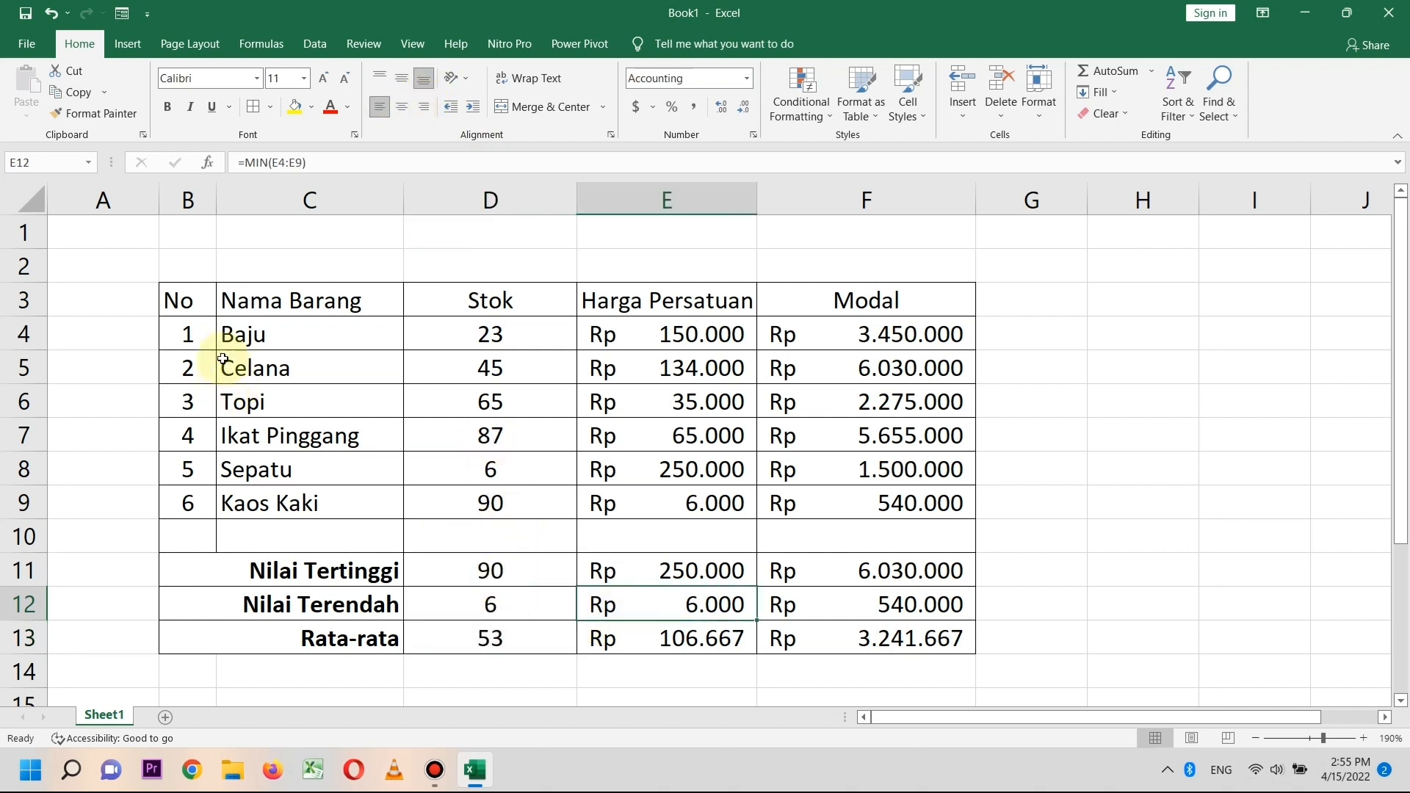
# Center the table headings in B3:F3 and make them bold.
pyautogui.moveTo(191, 301); pyautogui.dragTo(868, 288)
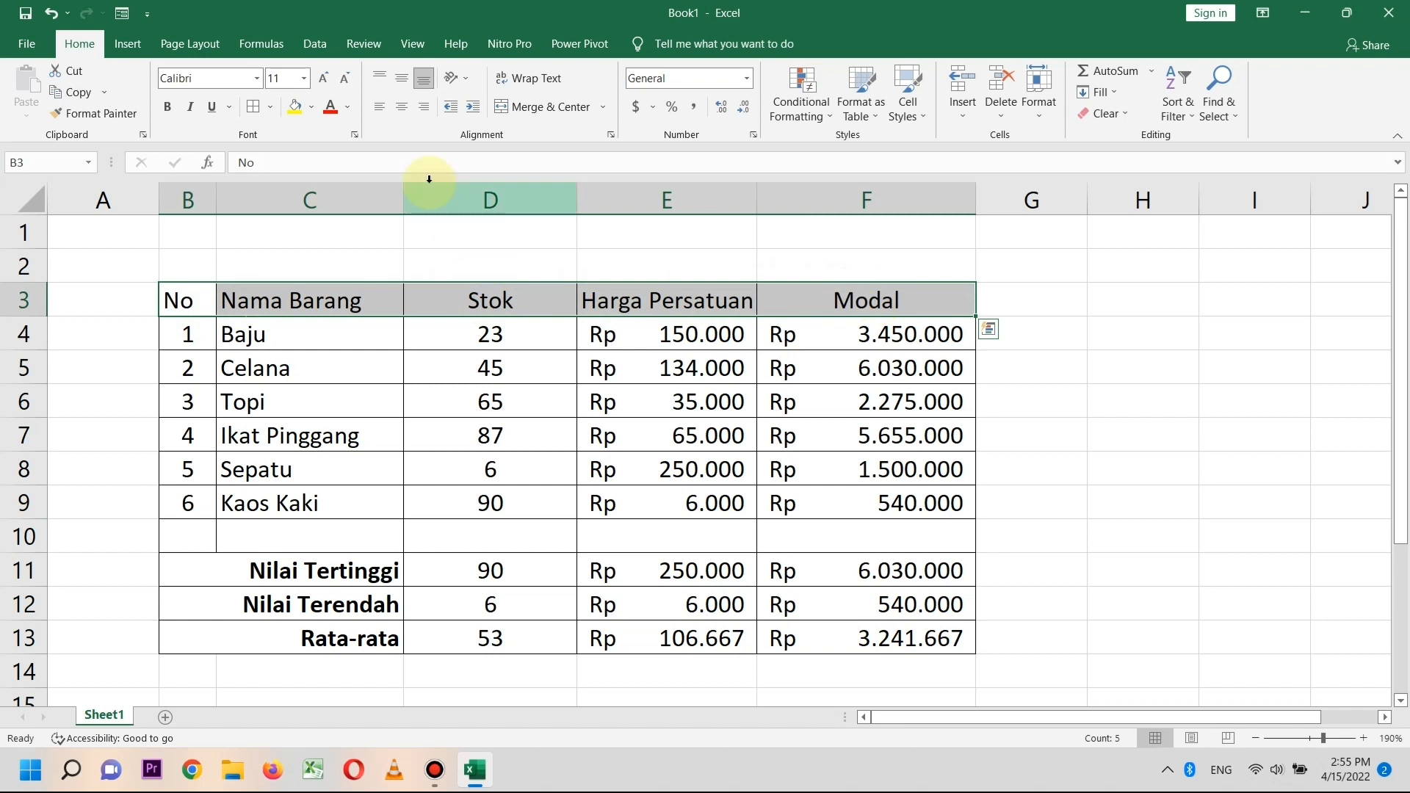
pyautogui.click(399, 108)
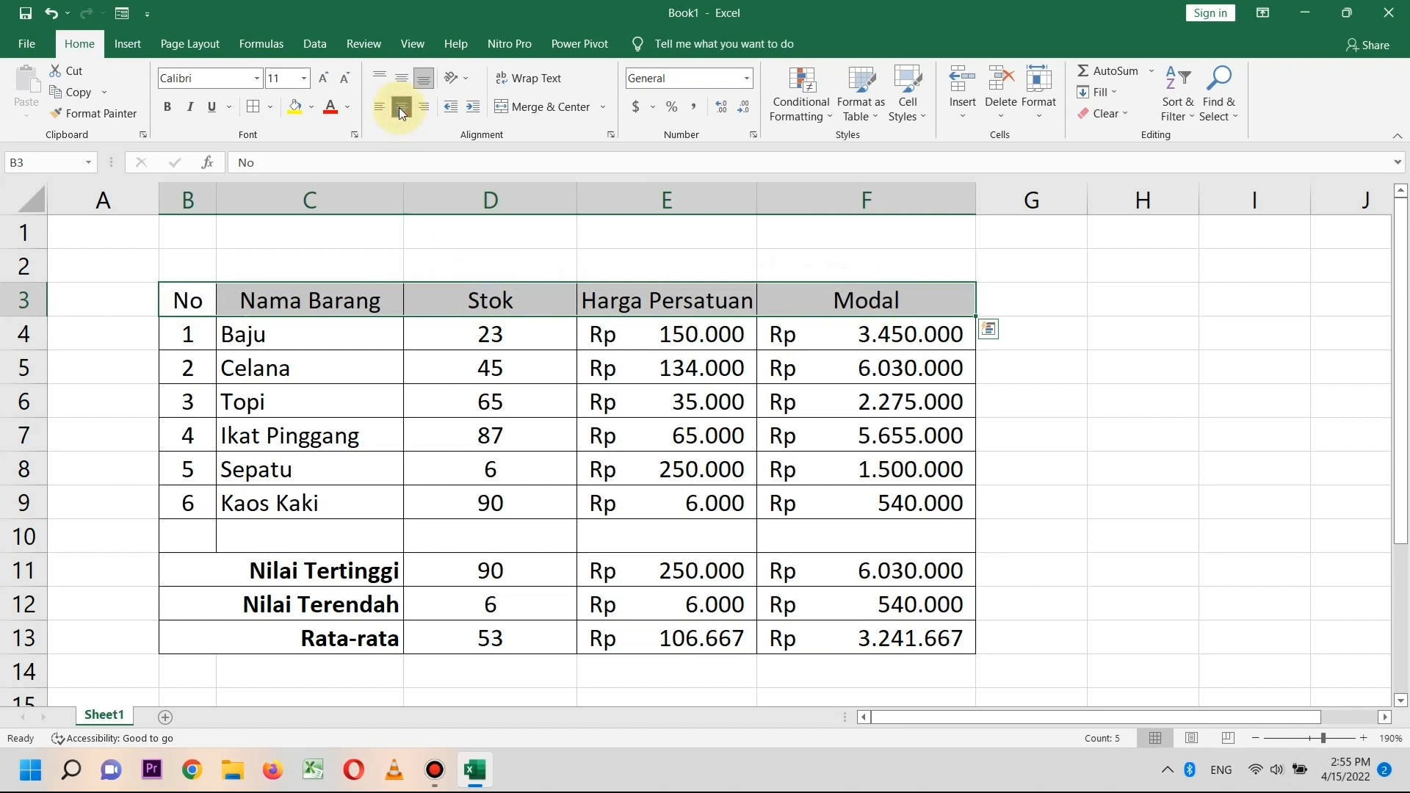
pyautogui.click(167, 108)
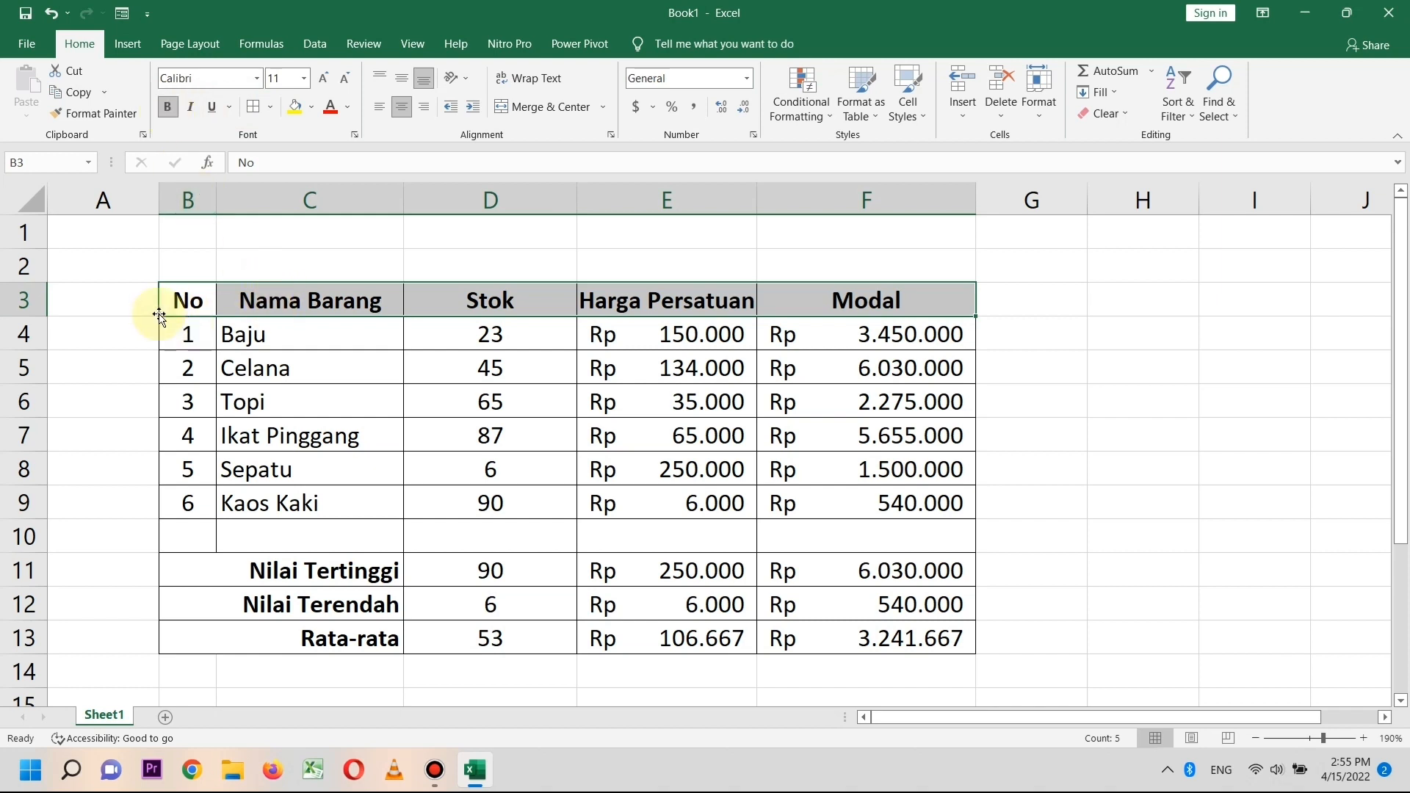
# Fill the heading cells B3:F3 with light orange and color their text dark green.
pyautogui.click(310, 111)
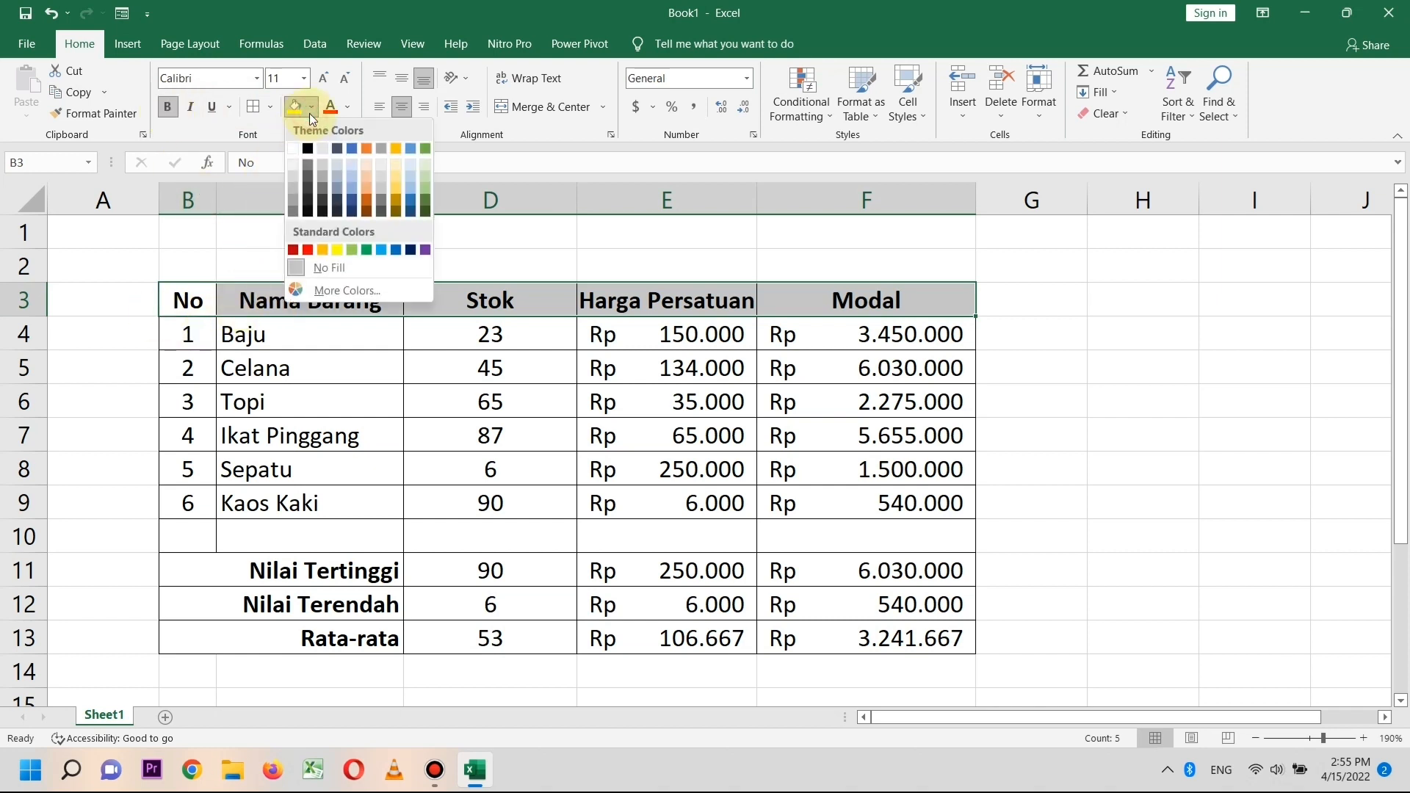
pyautogui.click(364, 182)
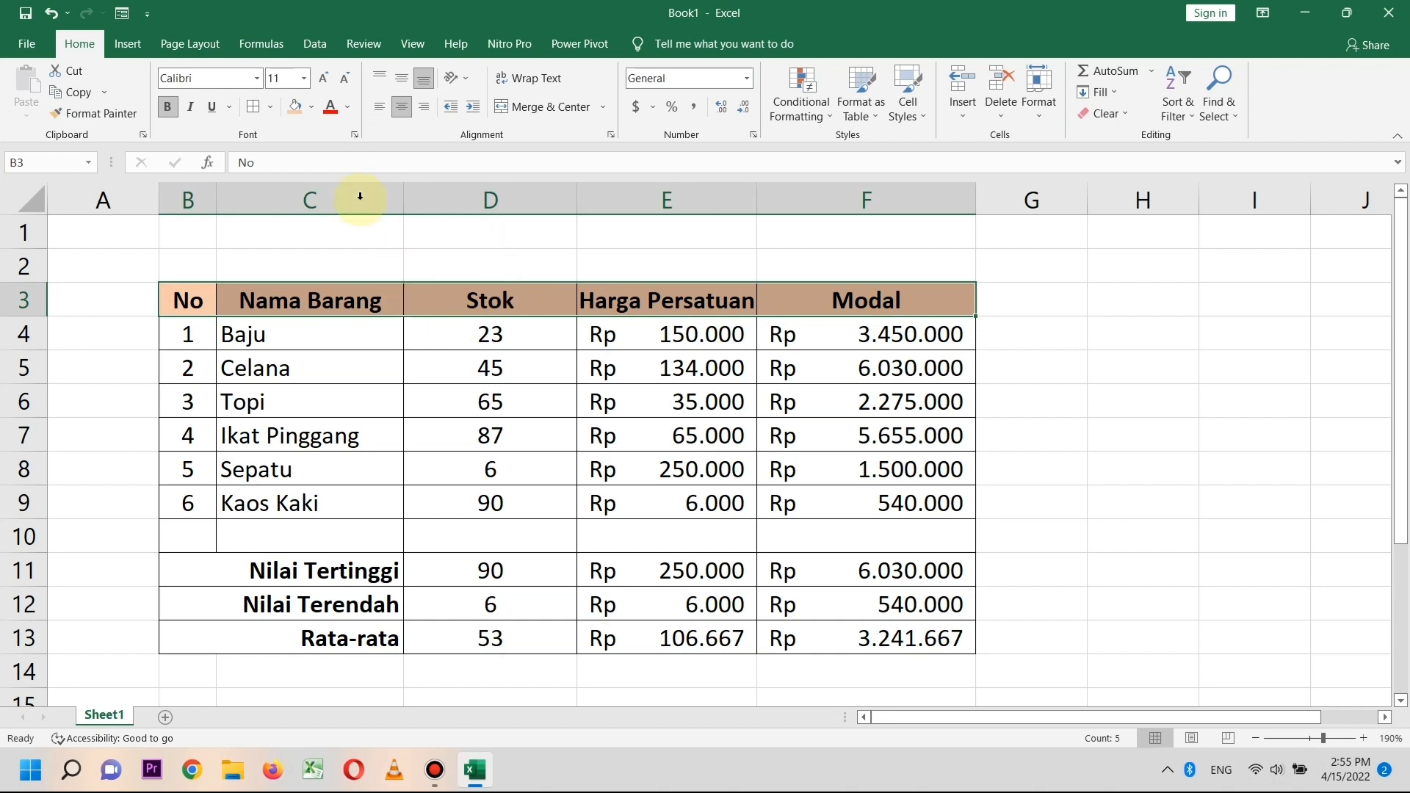
pyautogui.click(332, 108)
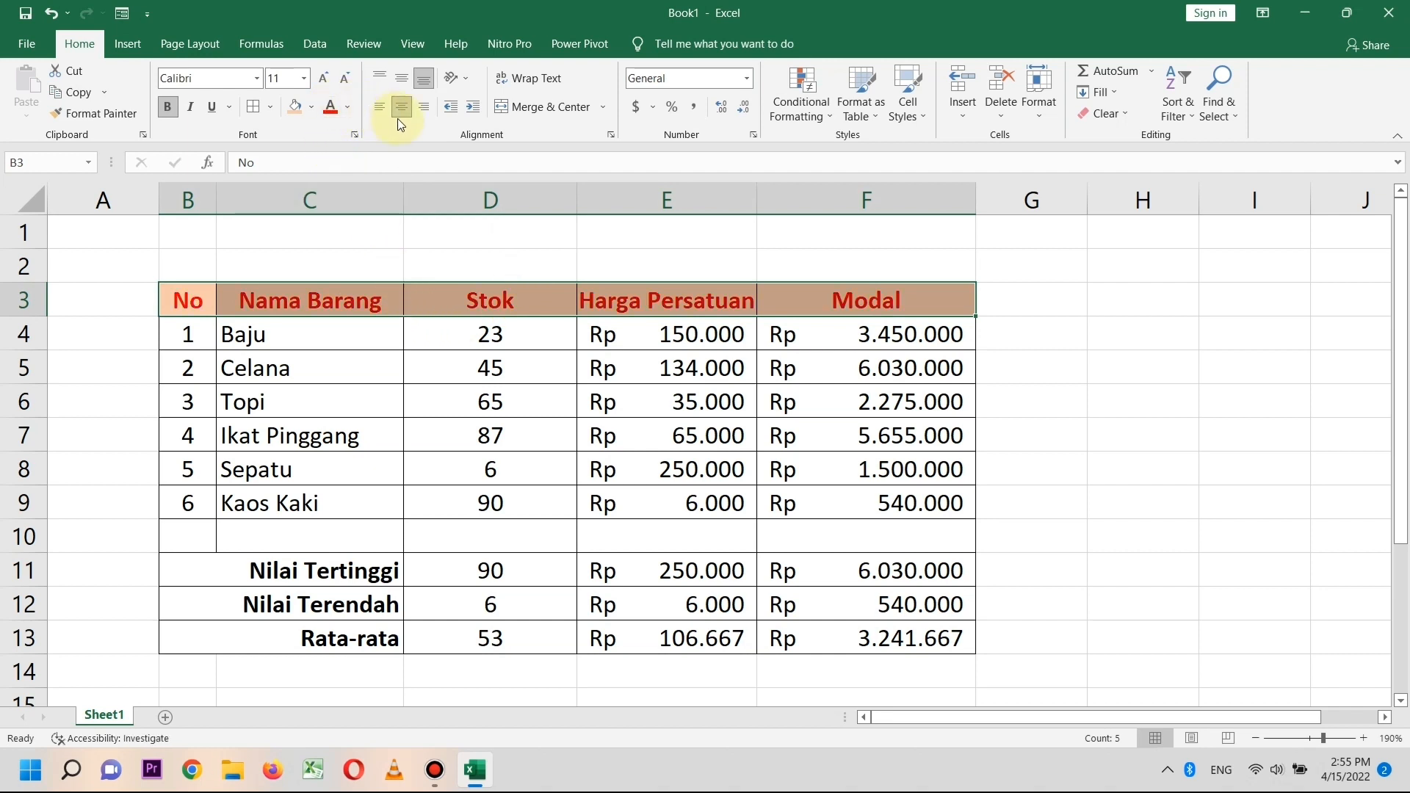
pyautogui.click(350, 109)
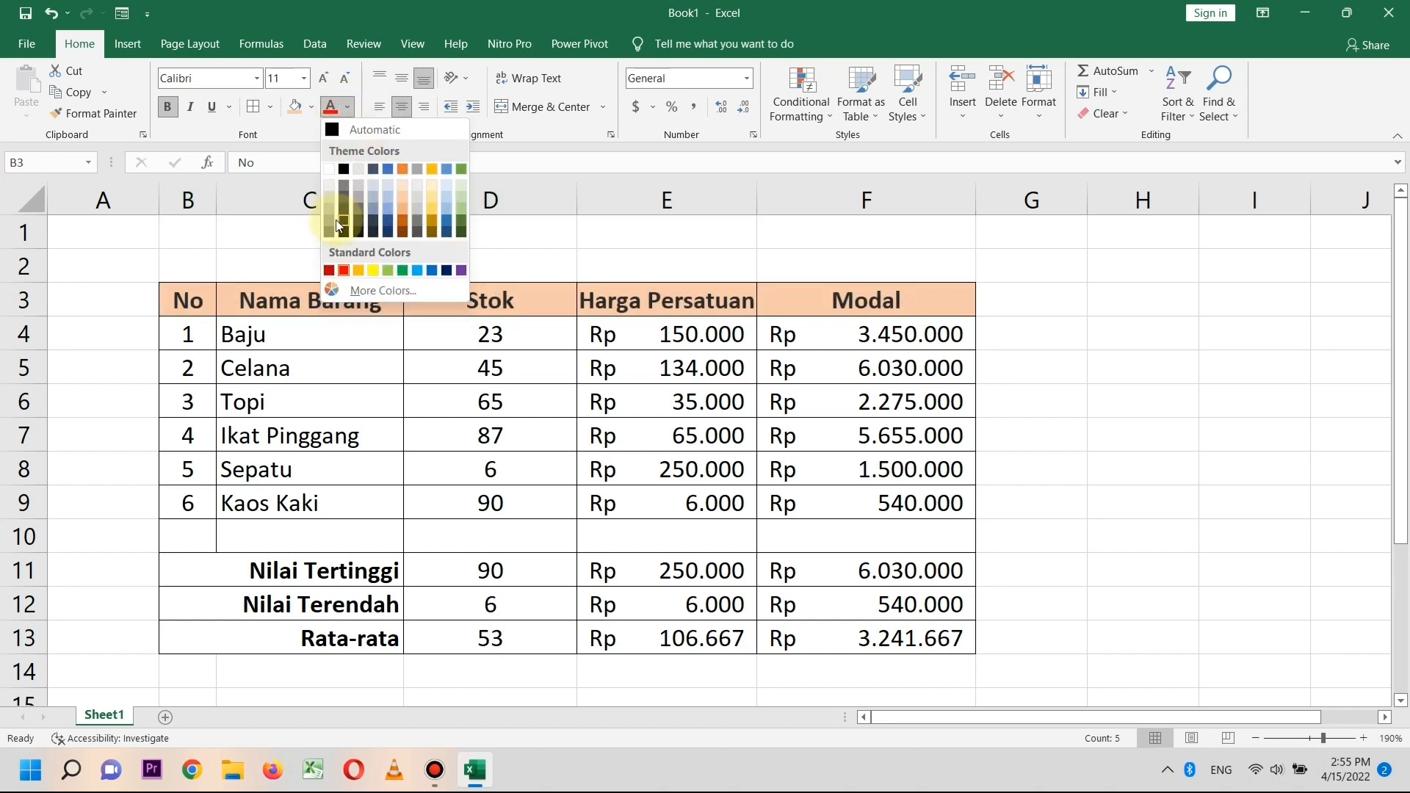
pyautogui.click(466, 219)
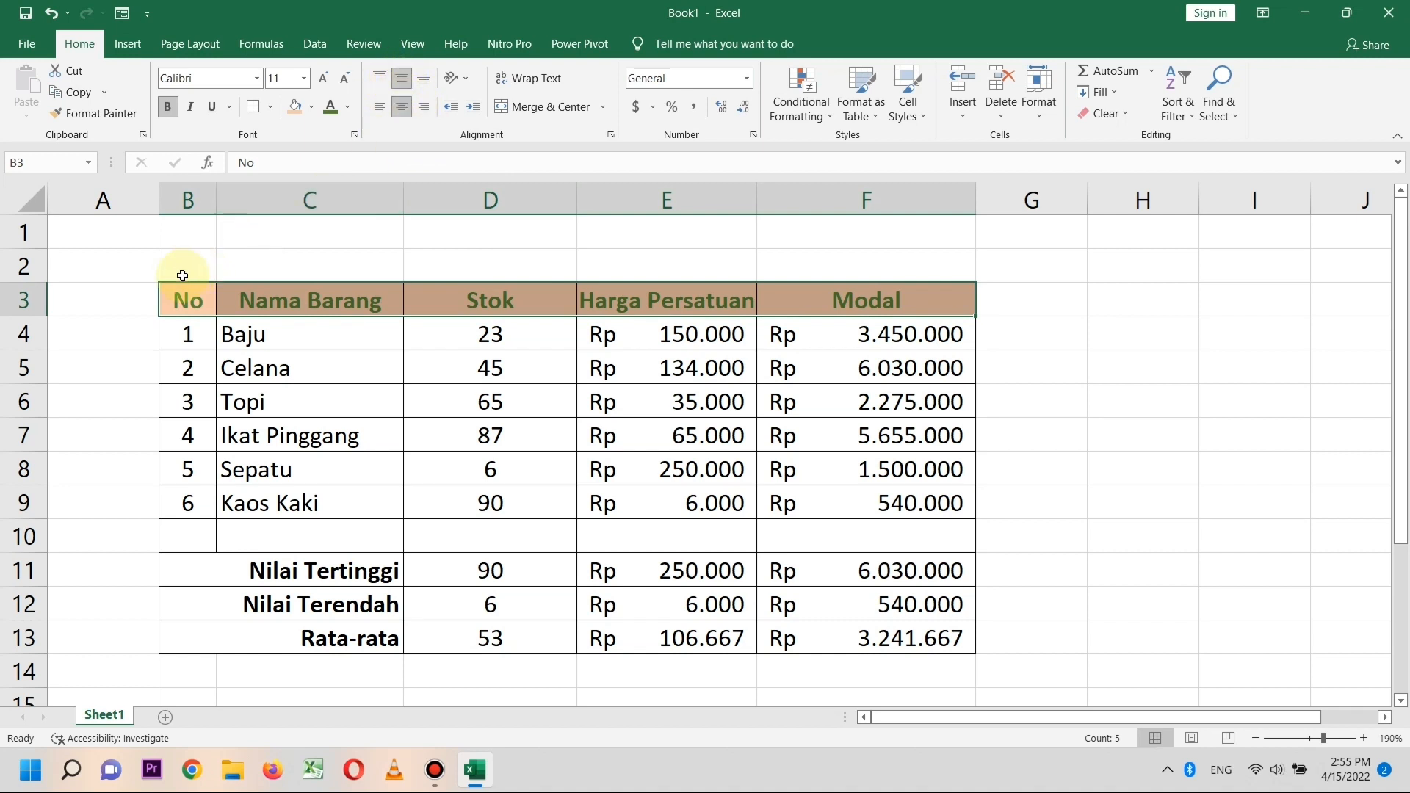
# Make heading row 3 taller, then wrap the Harga Persatuan heading in E3 onto two lines by narrowing column E.
pyautogui.moveTo(42, 317); pyautogui.dragTo(43, 347)
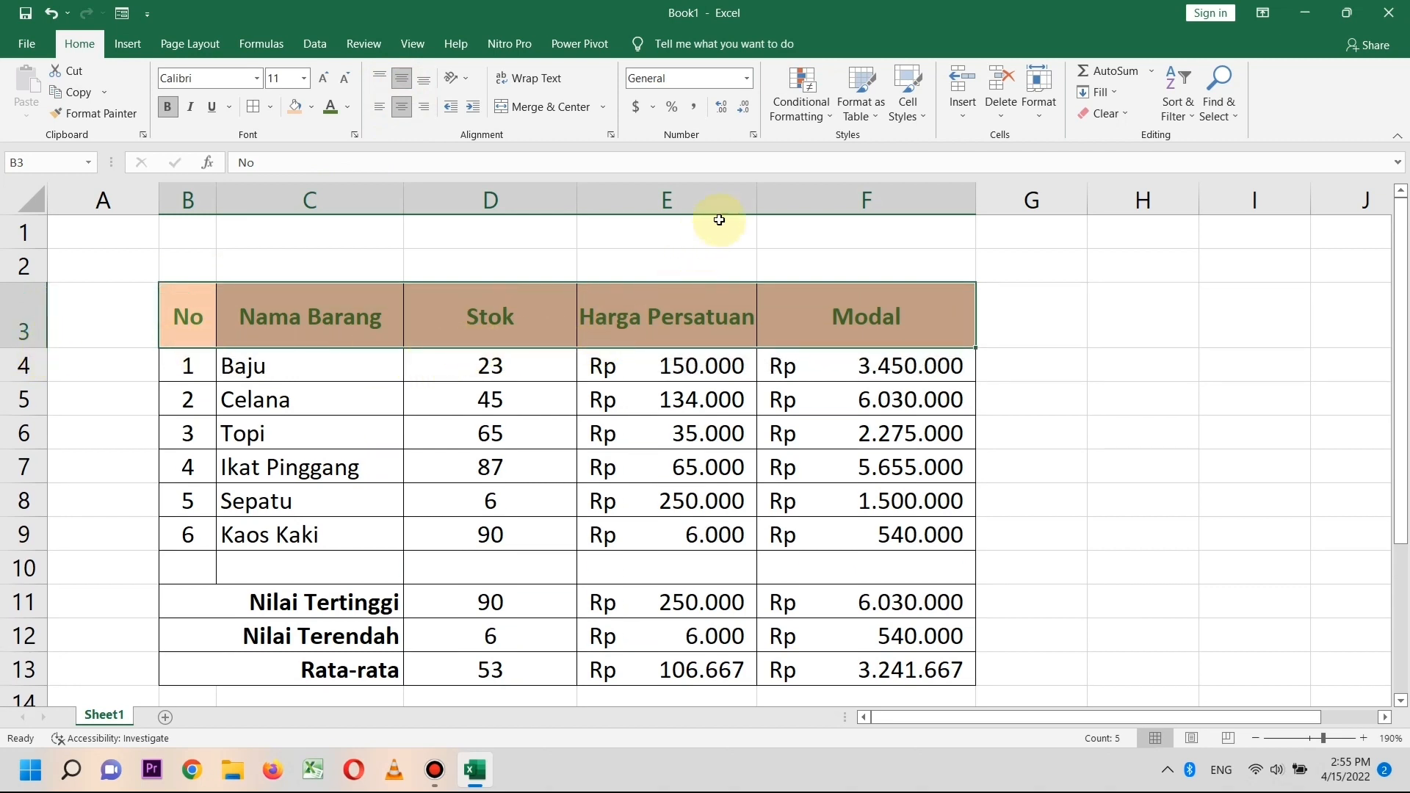
pyautogui.moveTo(759, 192); pyautogui.dragTo(777, 193)
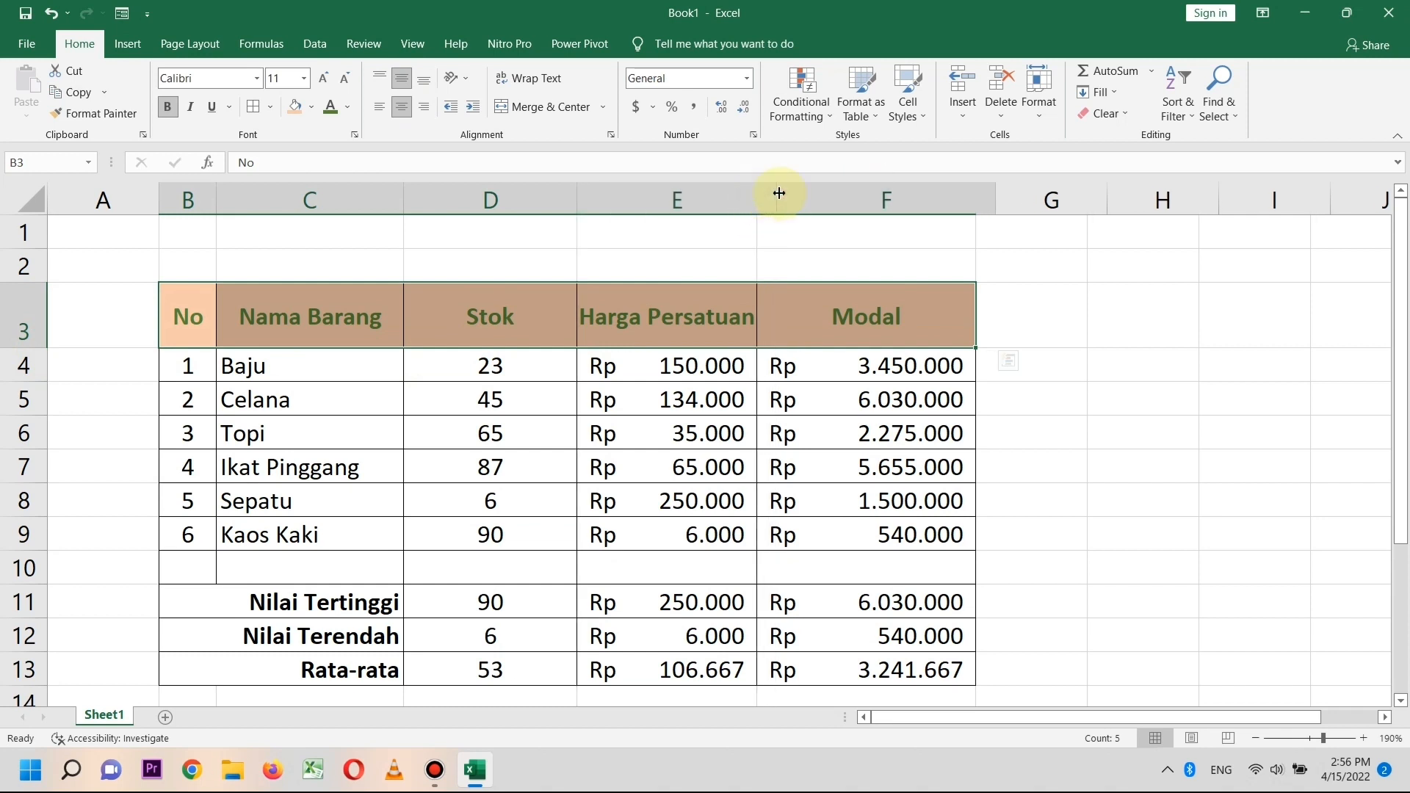
pyautogui.click(711, 332)
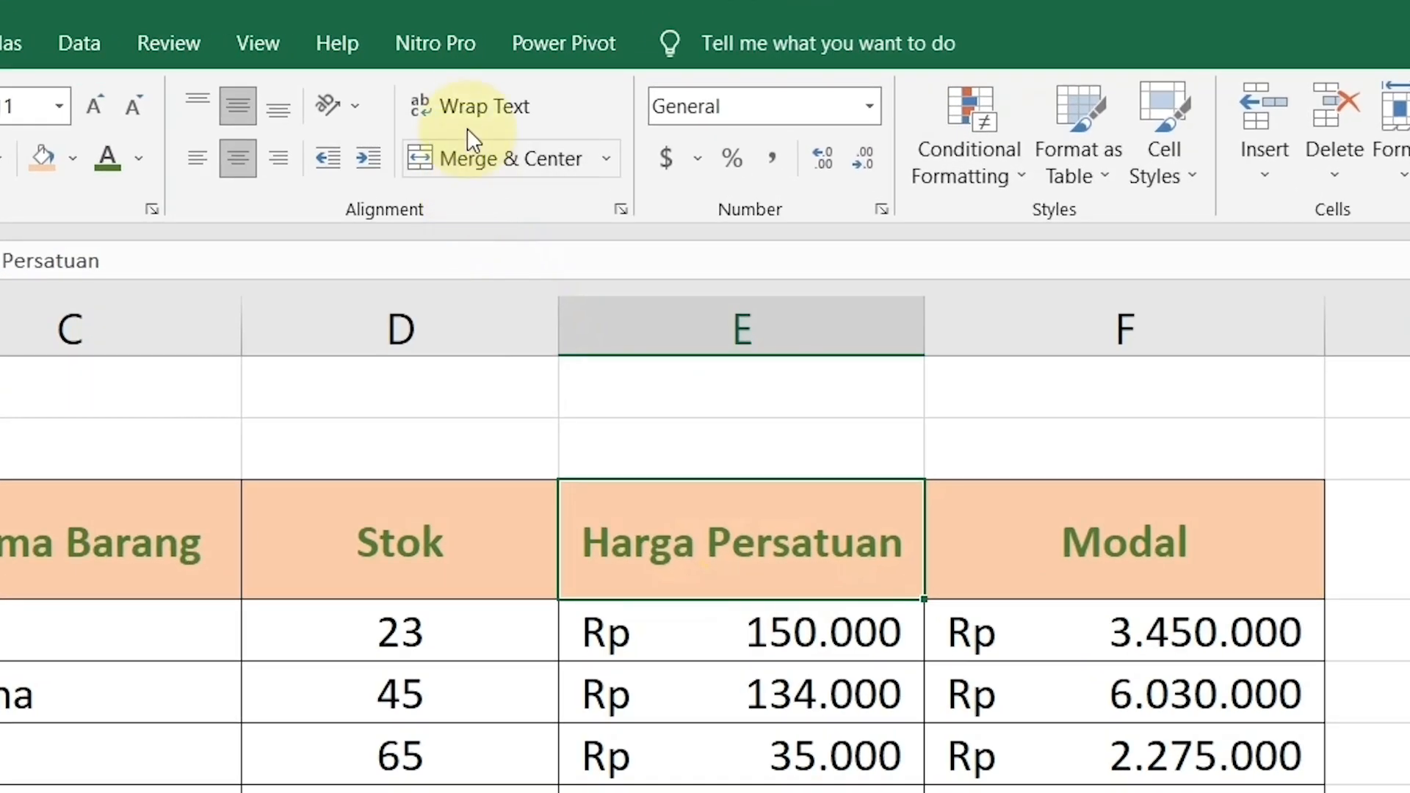
pyautogui.click(467, 110)
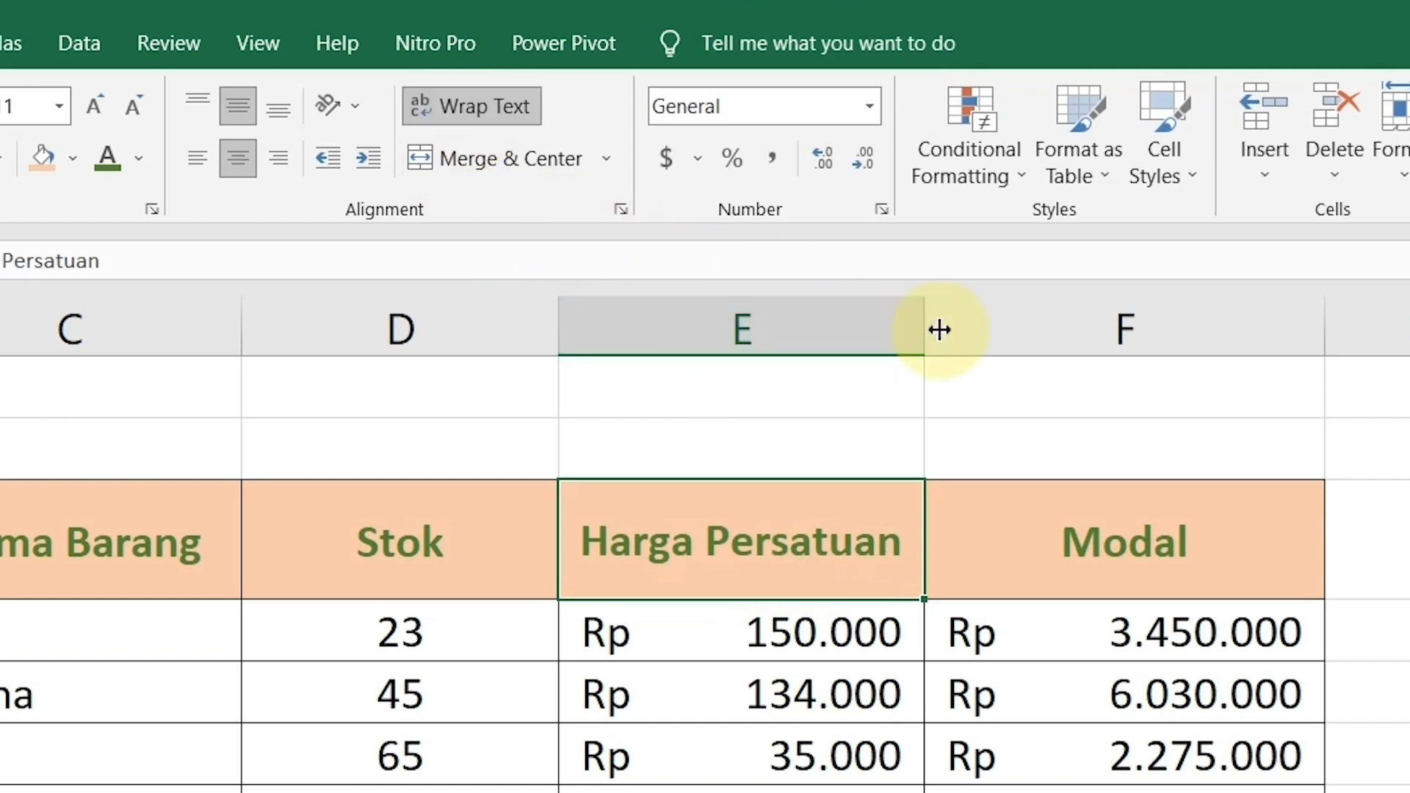
pyautogui.moveTo(924, 328); pyautogui.dragTo(888, 319)
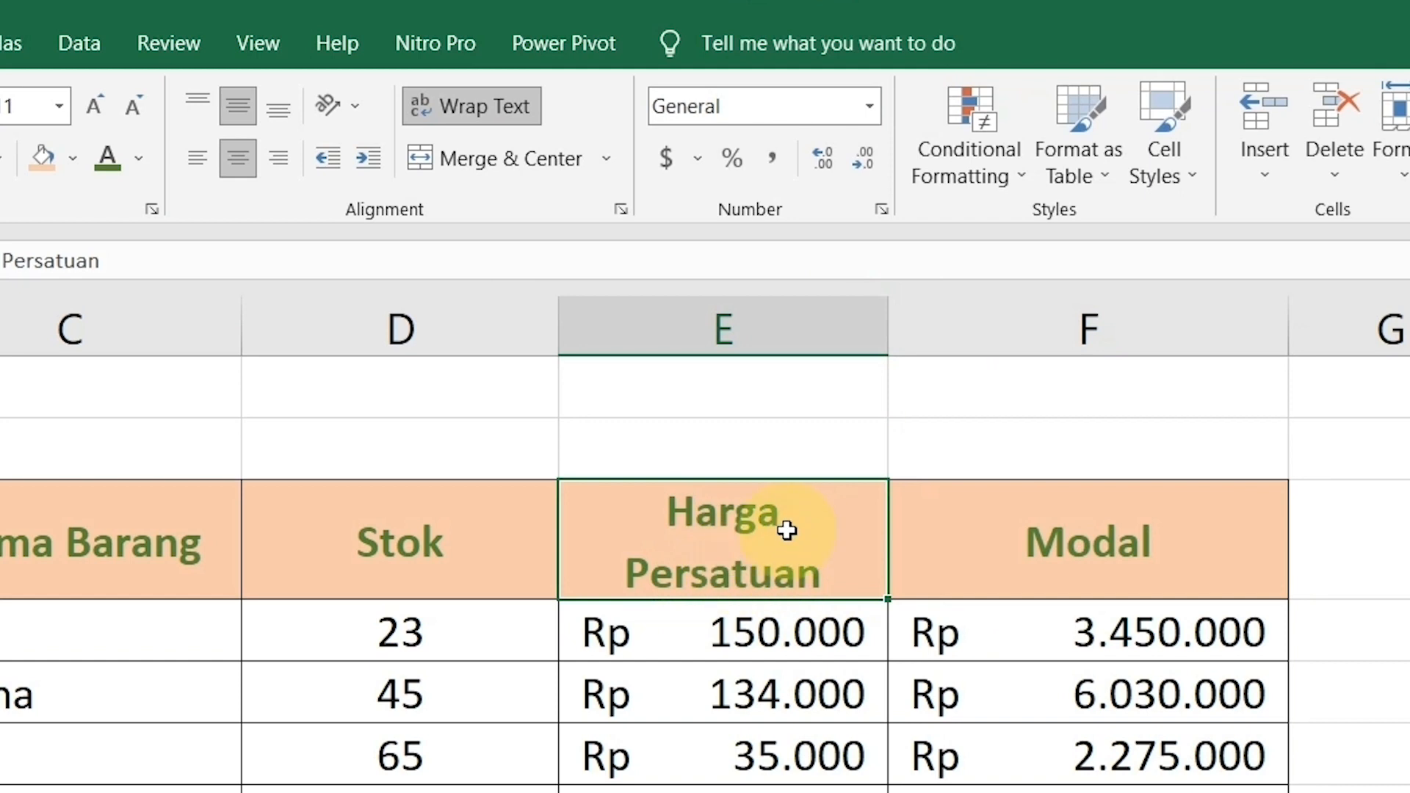
# Narrow the Modal and Stok columns so they fit their contents more closely.
pyautogui.moveTo(1288, 327); pyautogui.dragTo(1215, 324)
pyautogui.moveTo(558, 327); pyautogui.dragTo(497, 330)
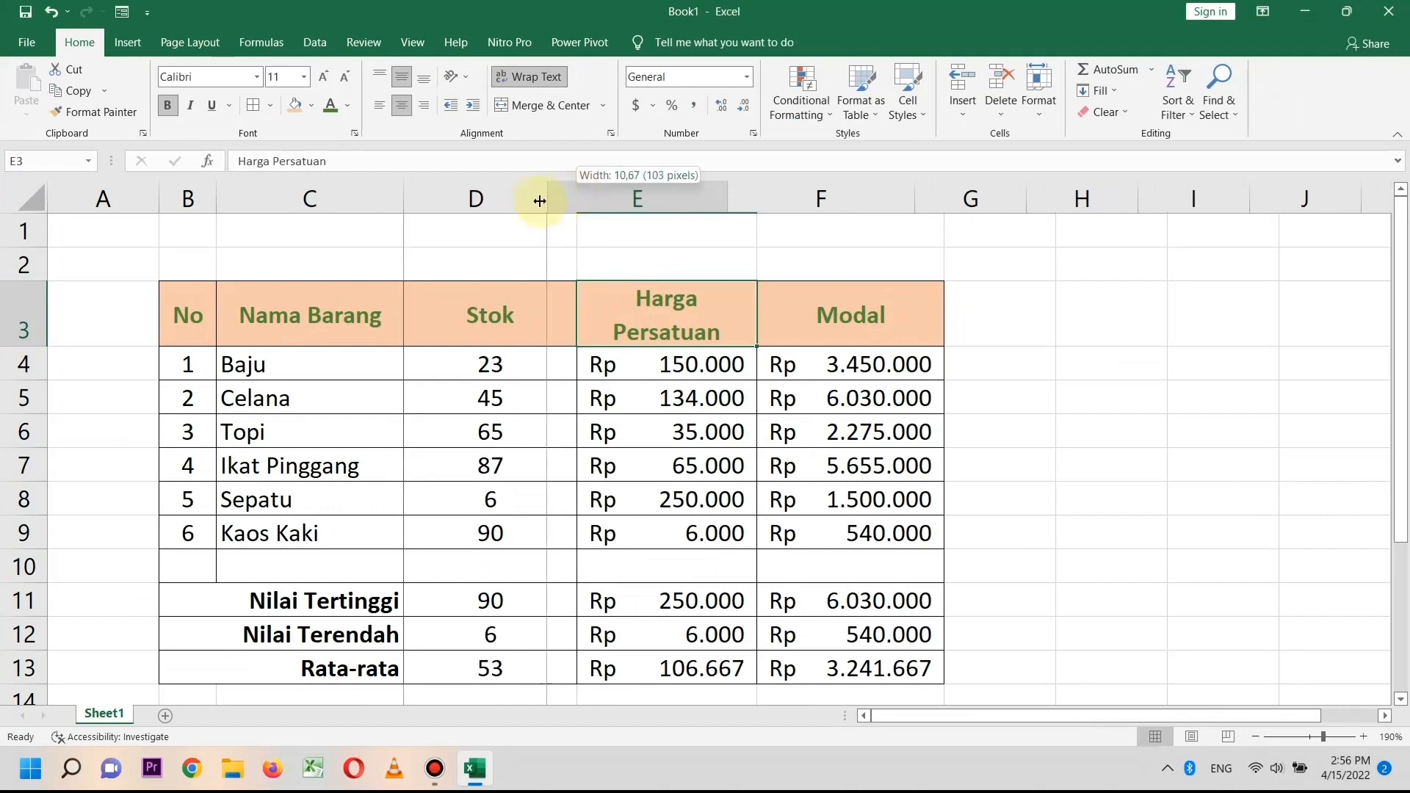
pyautogui.moveTo(543, 200); pyautogui.dragTo(529, 200)
# Fill the empty row B10:F10 with light blue and shrink row 10 to a thin separator line.
pyautogui.moveTo(184, 567); pyautogui.dragTo(743, 554)
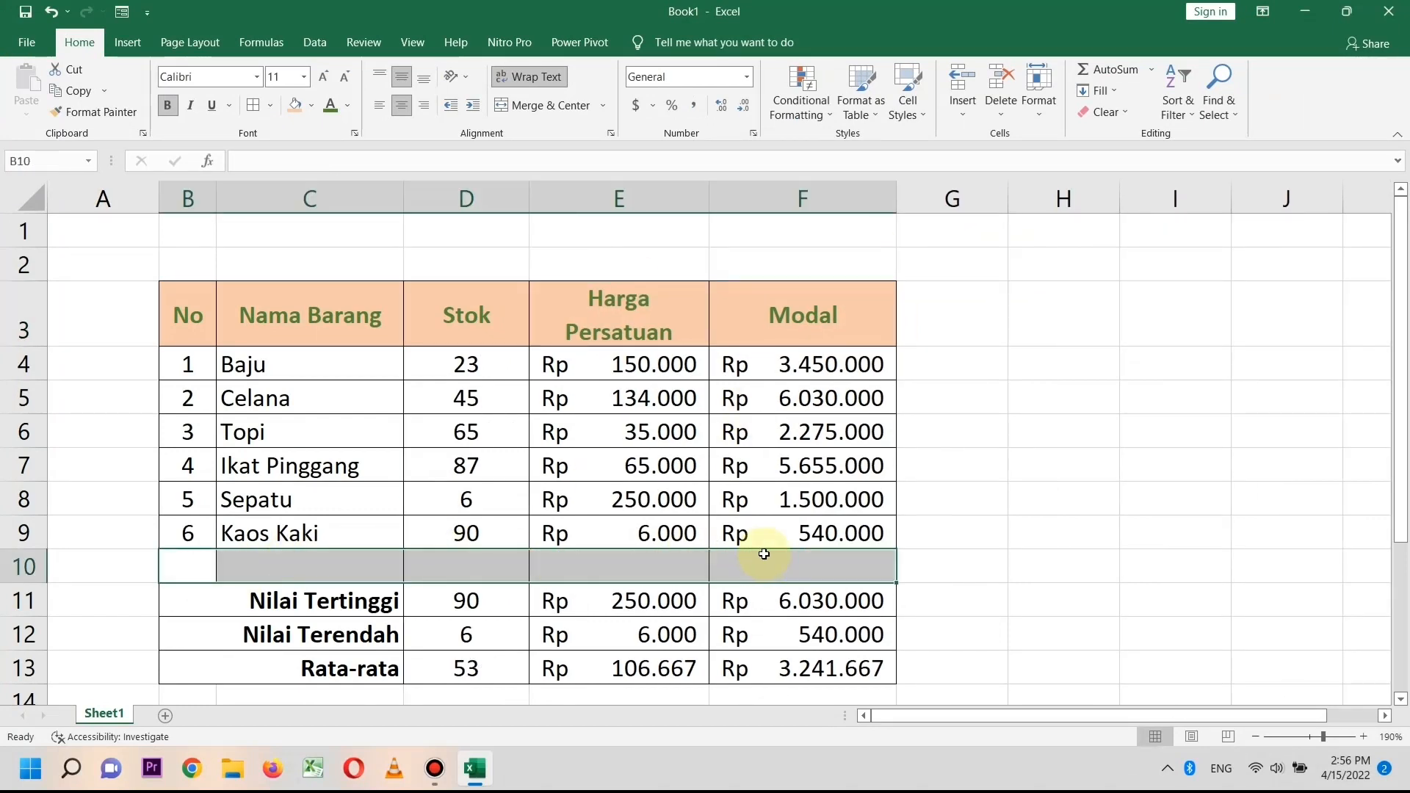
pyautogui.click(311, 105)
pyautogui.click(360, 185)
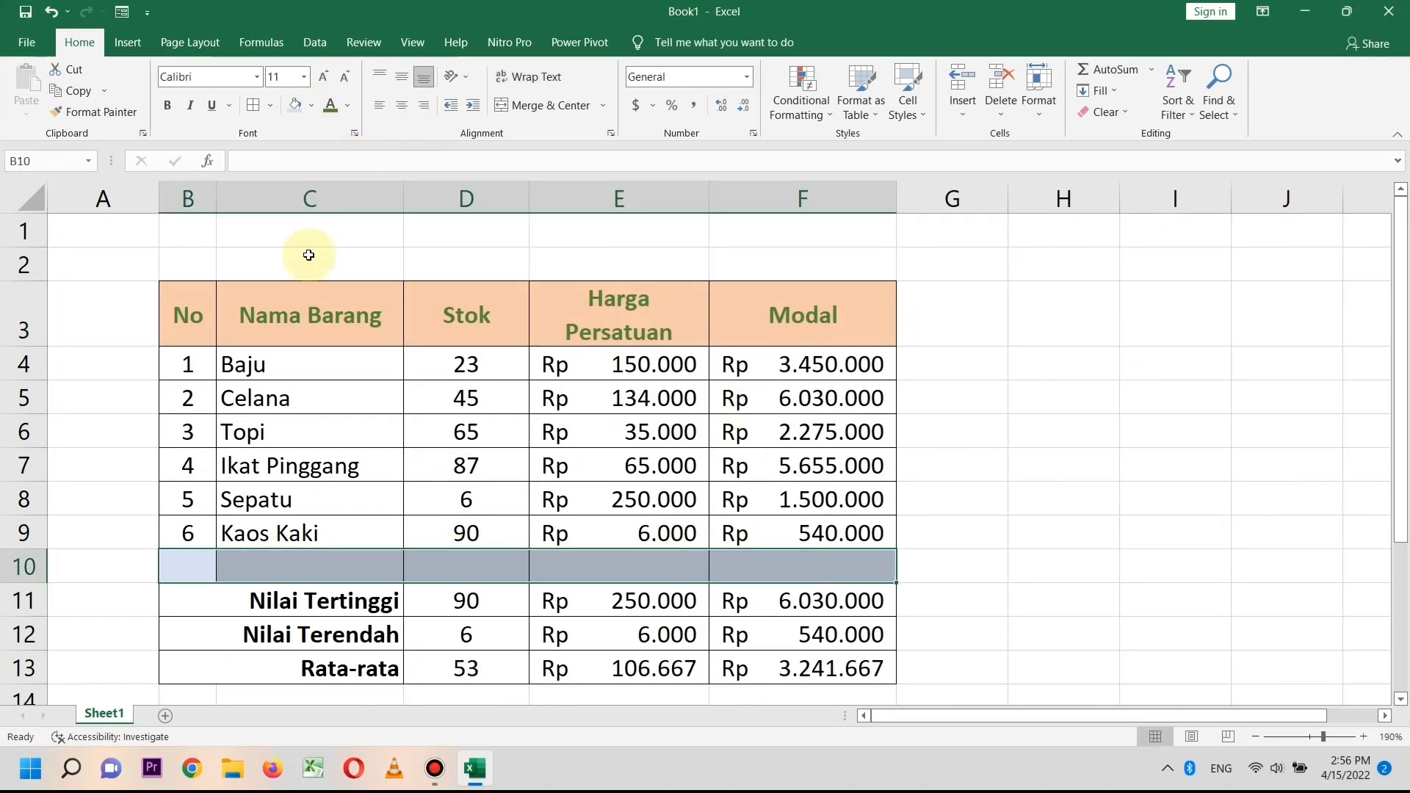
pyautogui.moveTo(33, 583); pyautogui.dragTo(33, 558)
pyautogui.click(110, 466)
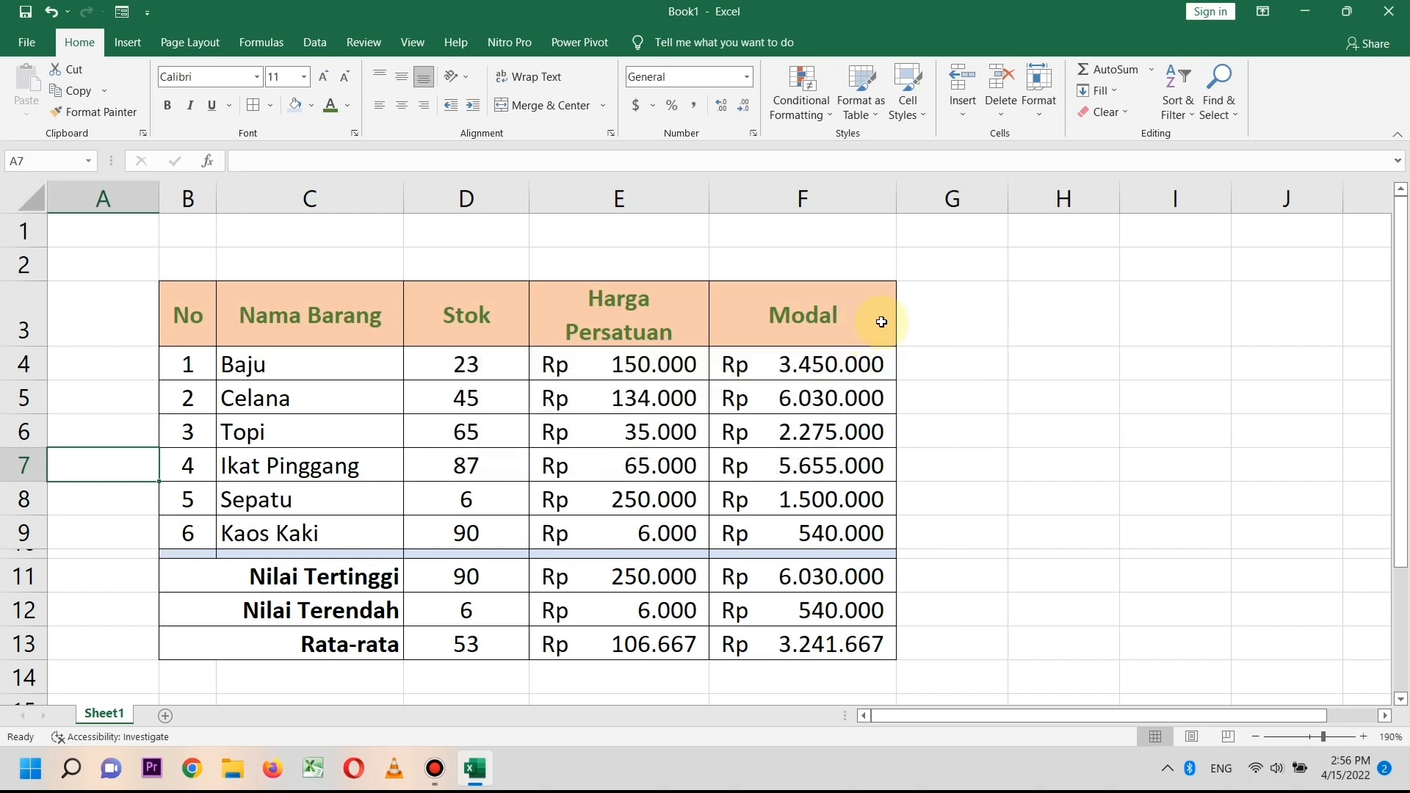
pyautogui.click(962, 307)
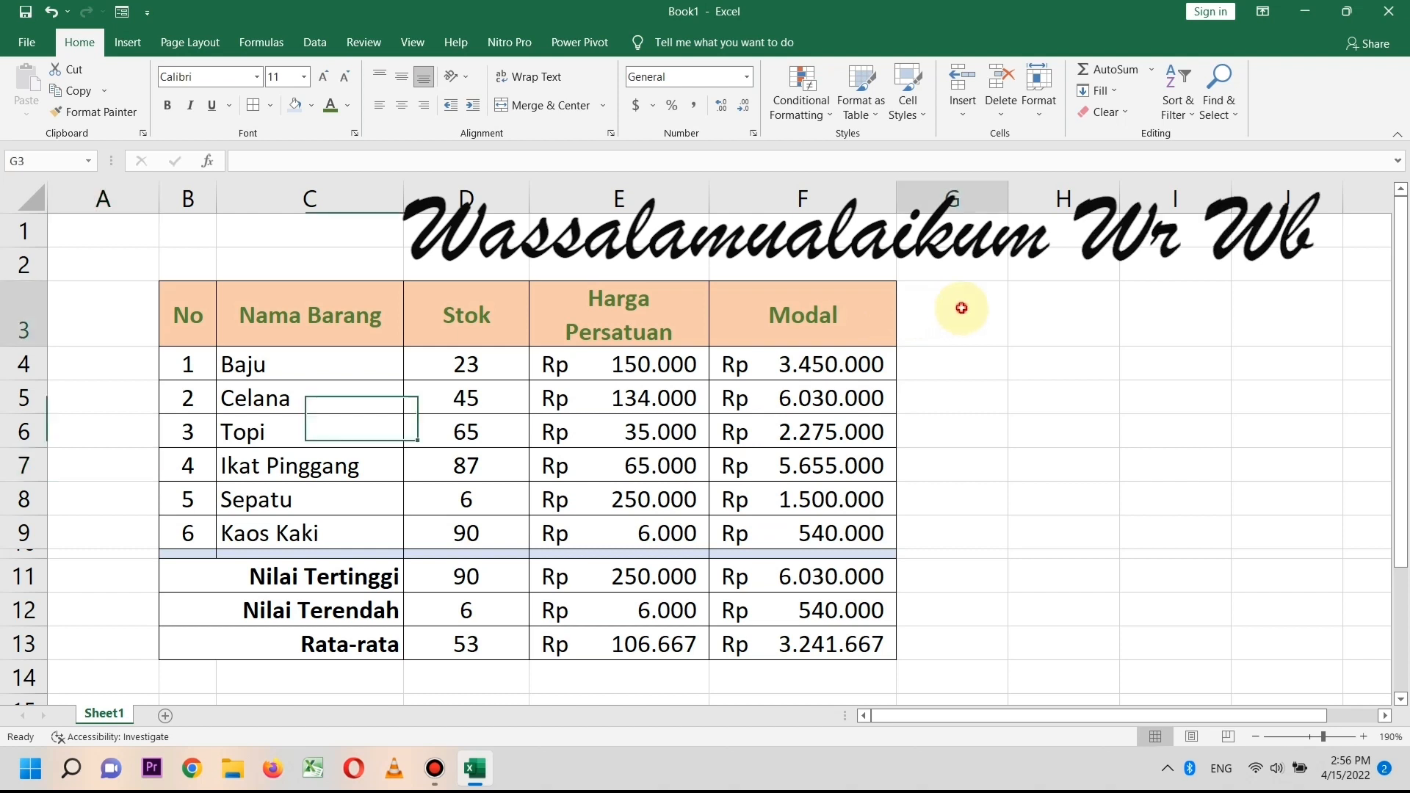